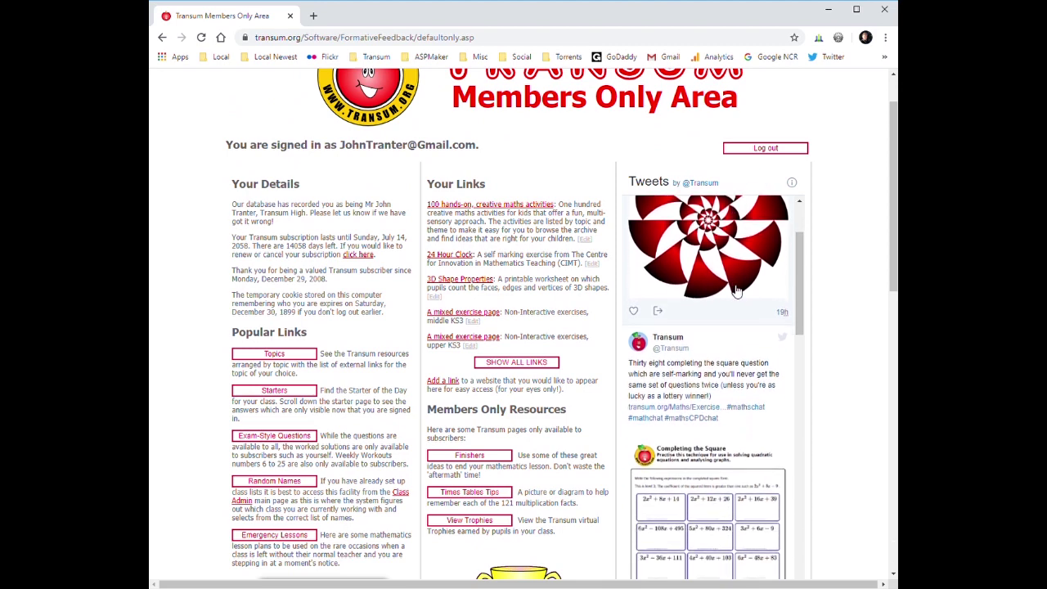
Look through the Mathematics Lesson Finishers list, then open the Times Tables Tips multiplication grid
scroll(735, 306, up, 4)
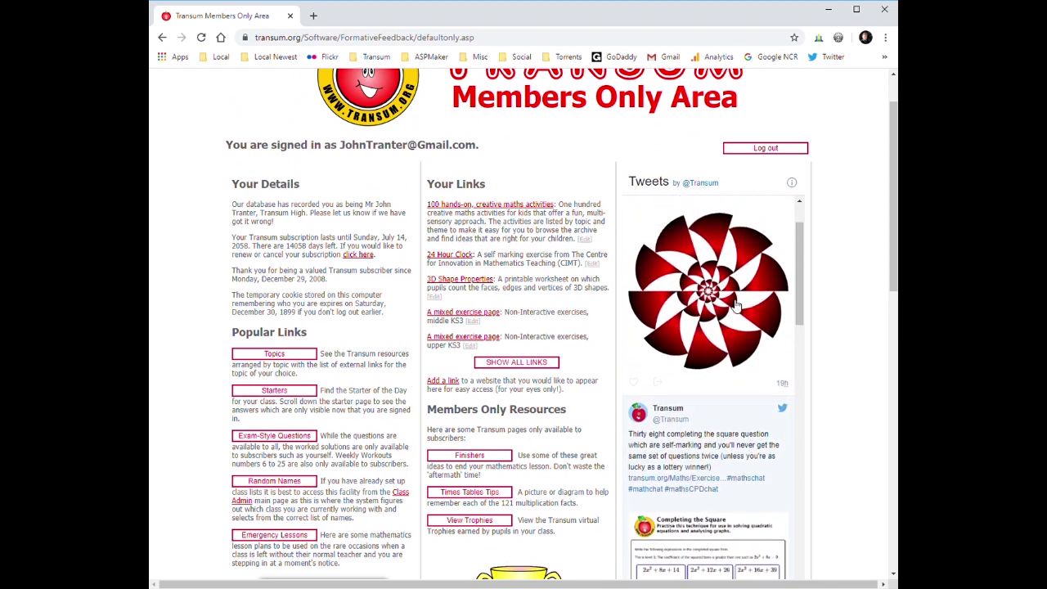
scroll(571, 280, down, 1)
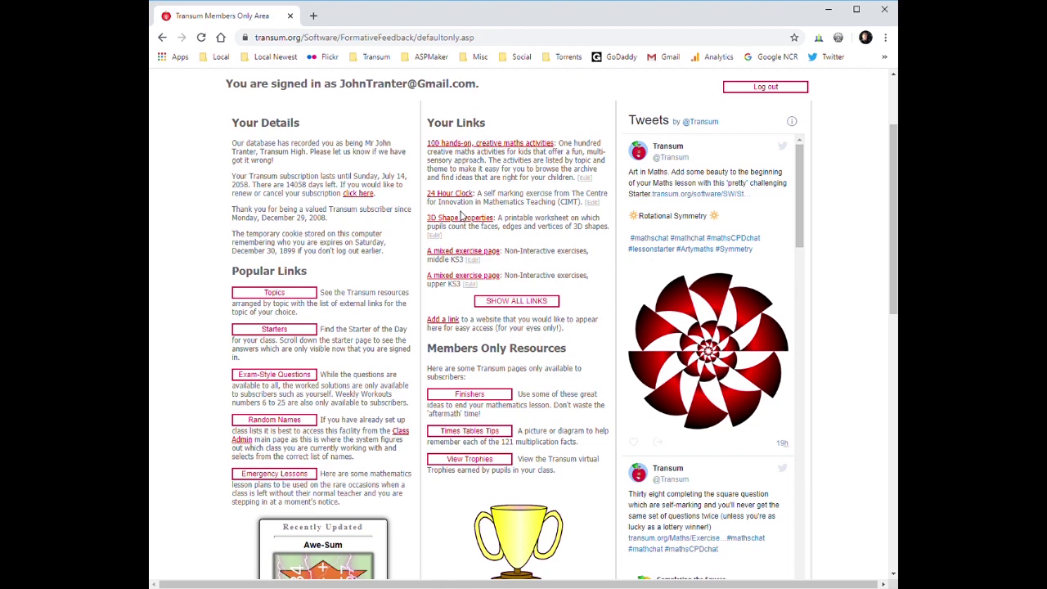
scroll(495, 217, down, 3)
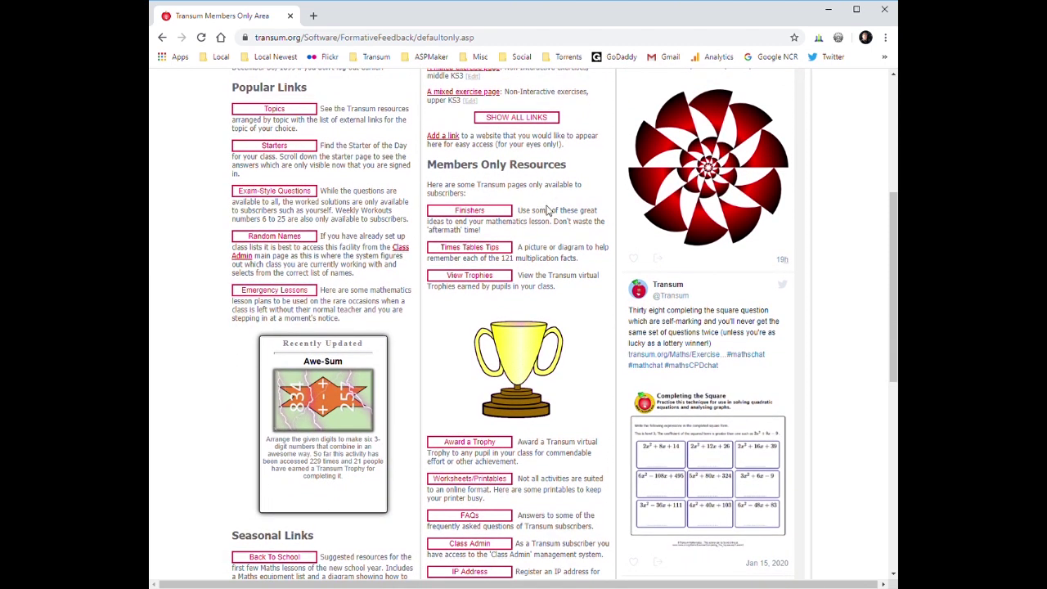
click(471, 210)
scroll(567, 250, down, 9)
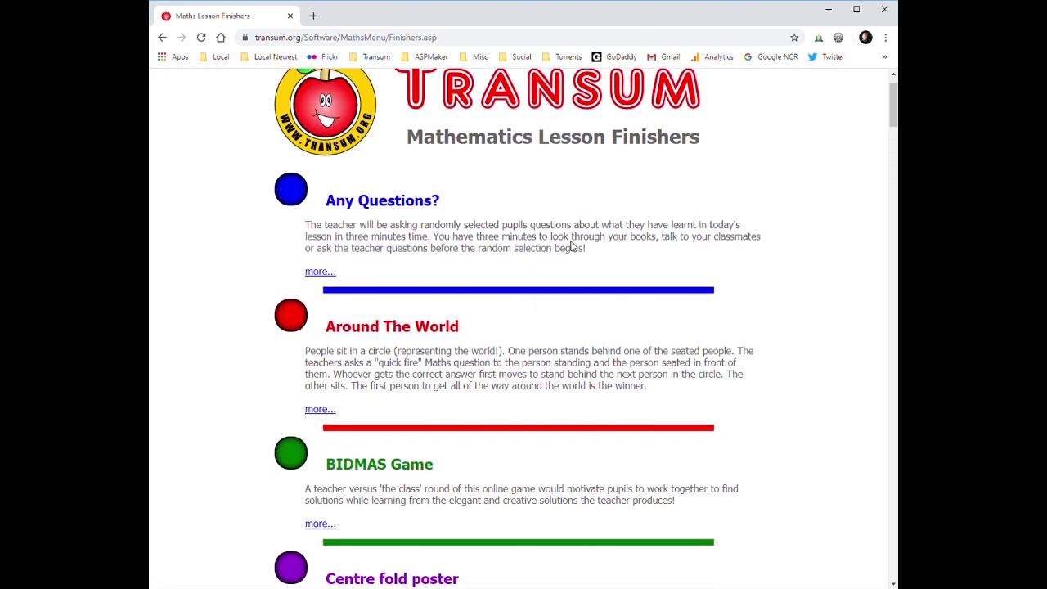
scroll(571, 254, down, 9)
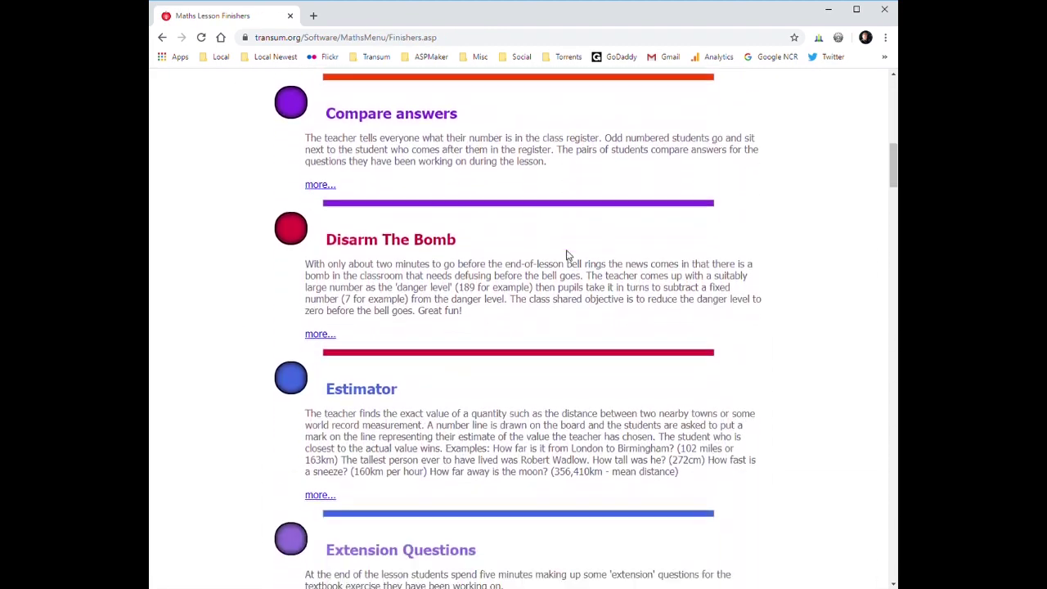
scroll(562, 270, down, 3)
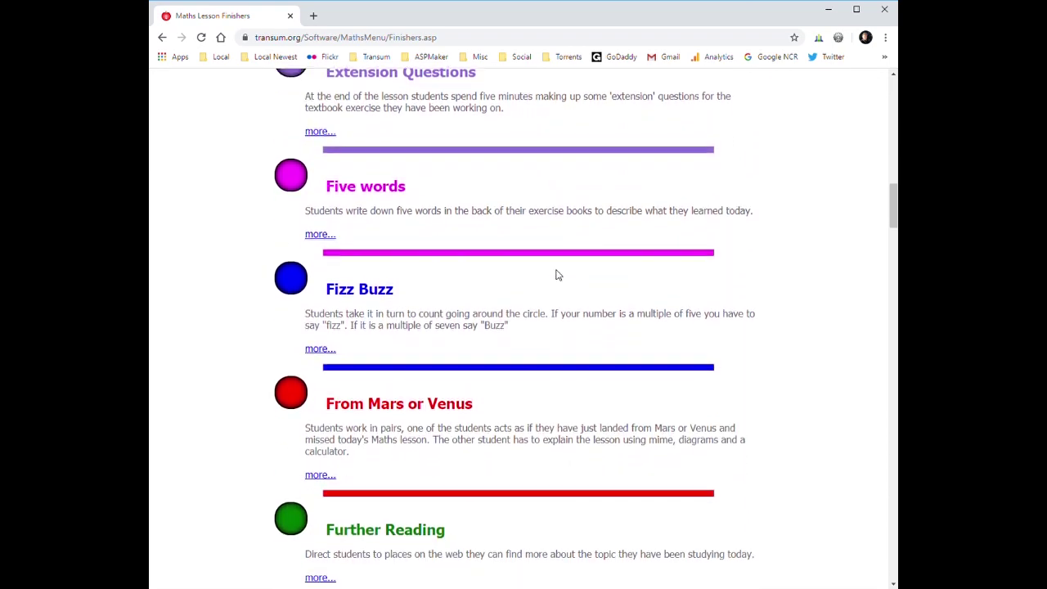
scroll(557, 277, up, 7)
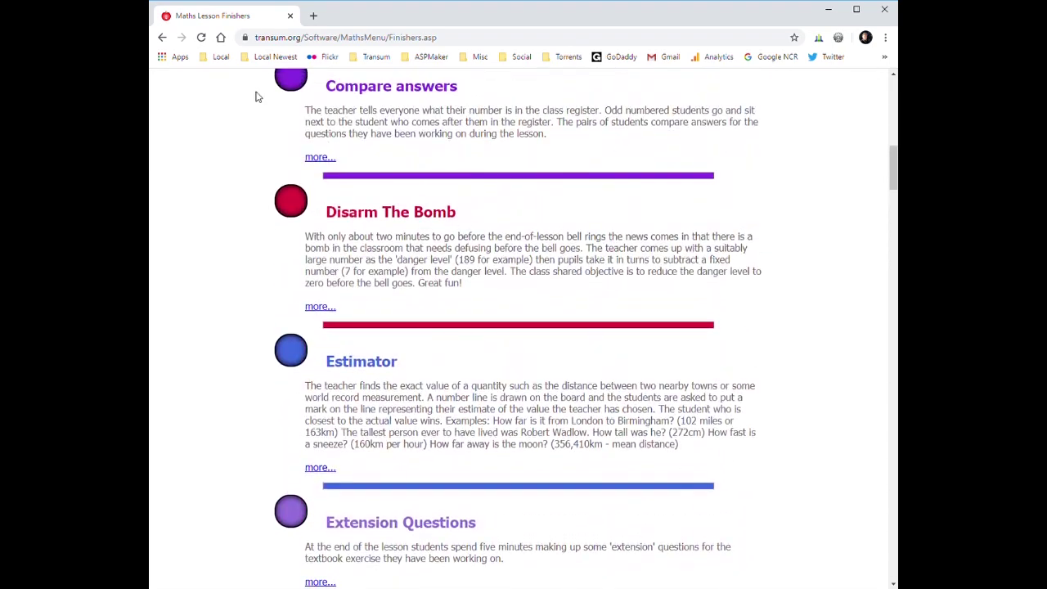
click(162, 38)
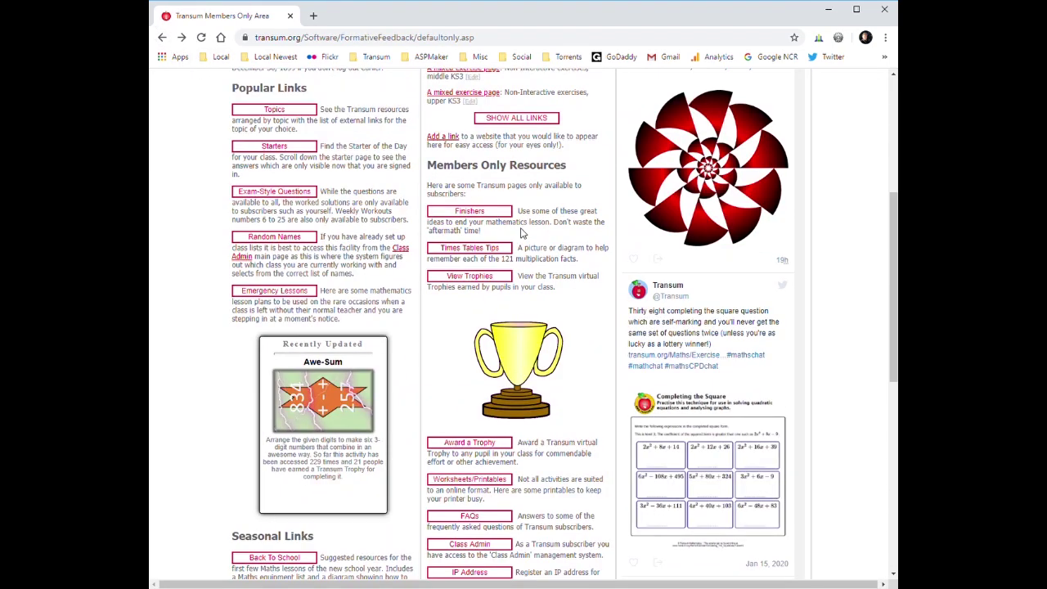
click(483, 249)
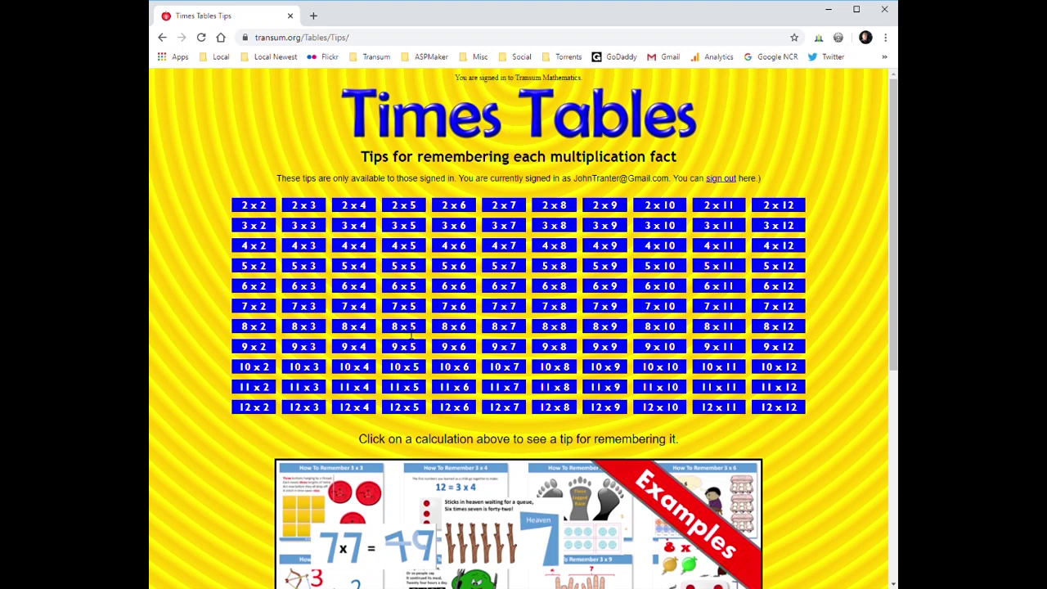
Preview the memory tips for 5 × 8, 8 × 11 and 4 × 7, then return to the Members Only Area
click(405, 331)
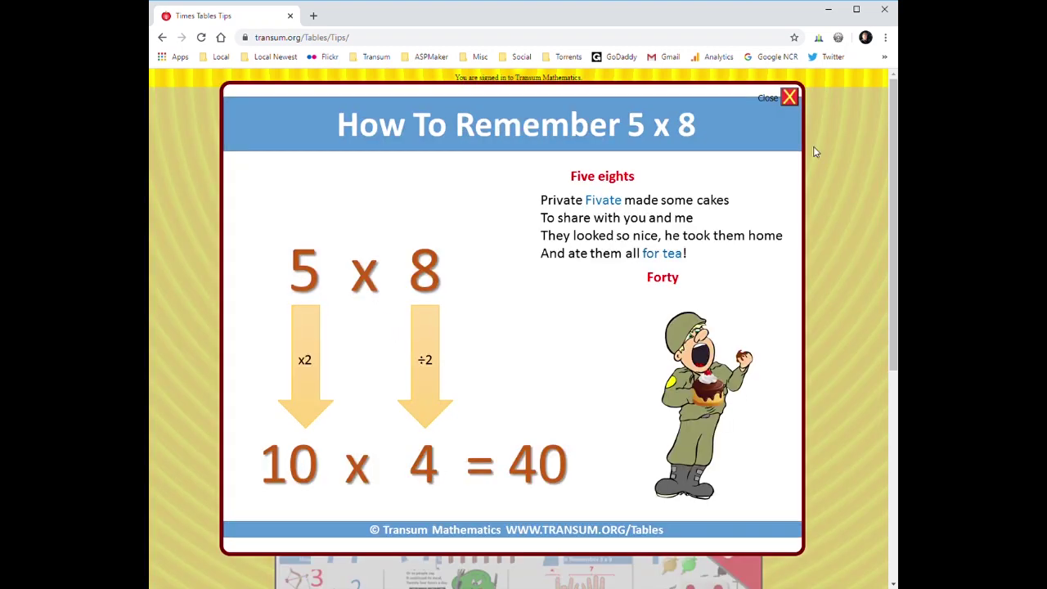
click(790, 97)
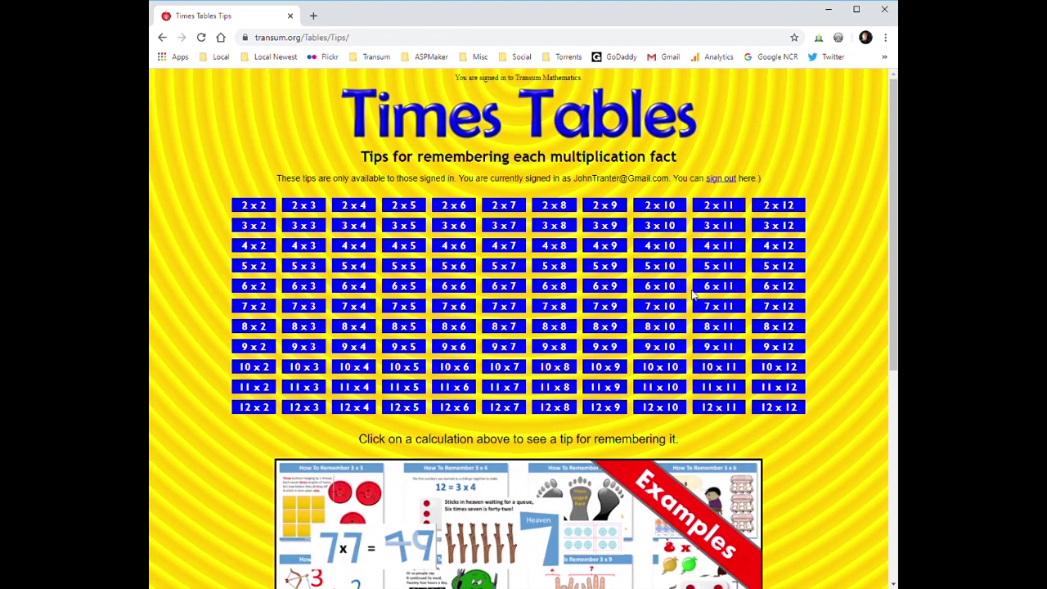
click(713, 327)
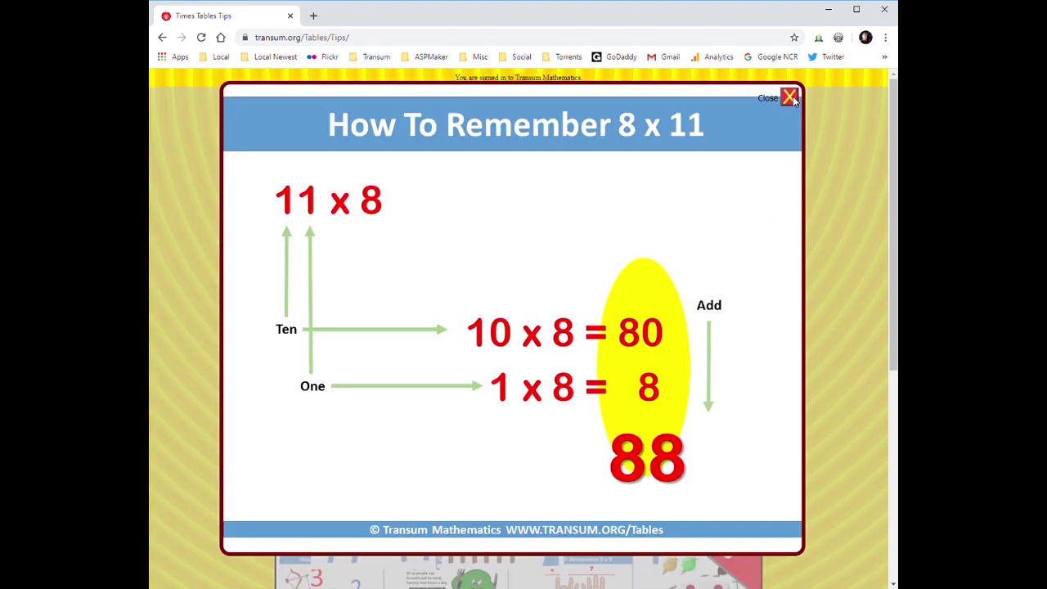
click(792, 97)
click(510, 250)
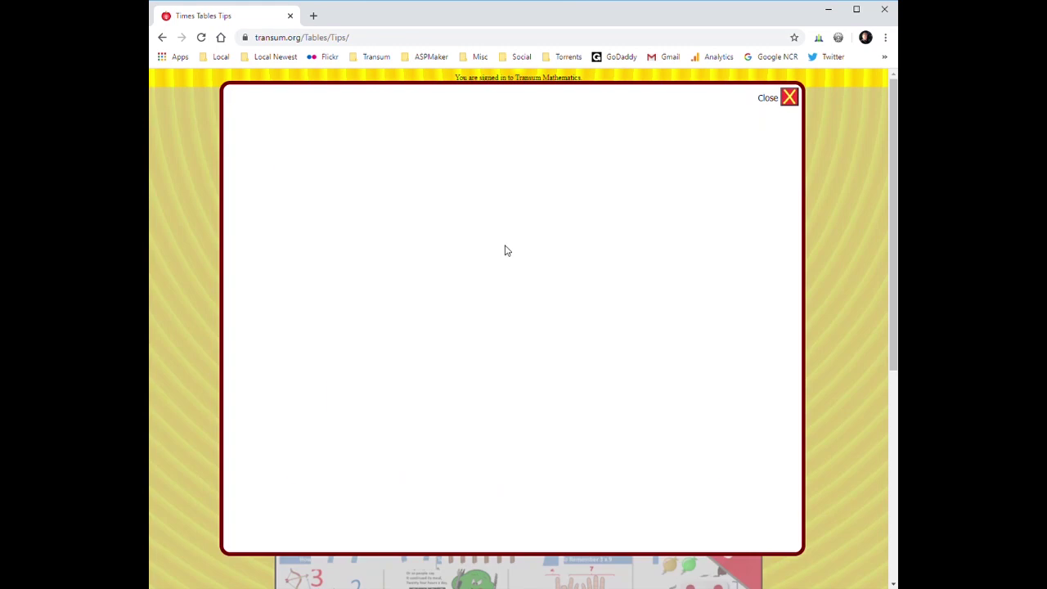
click(790, 98)
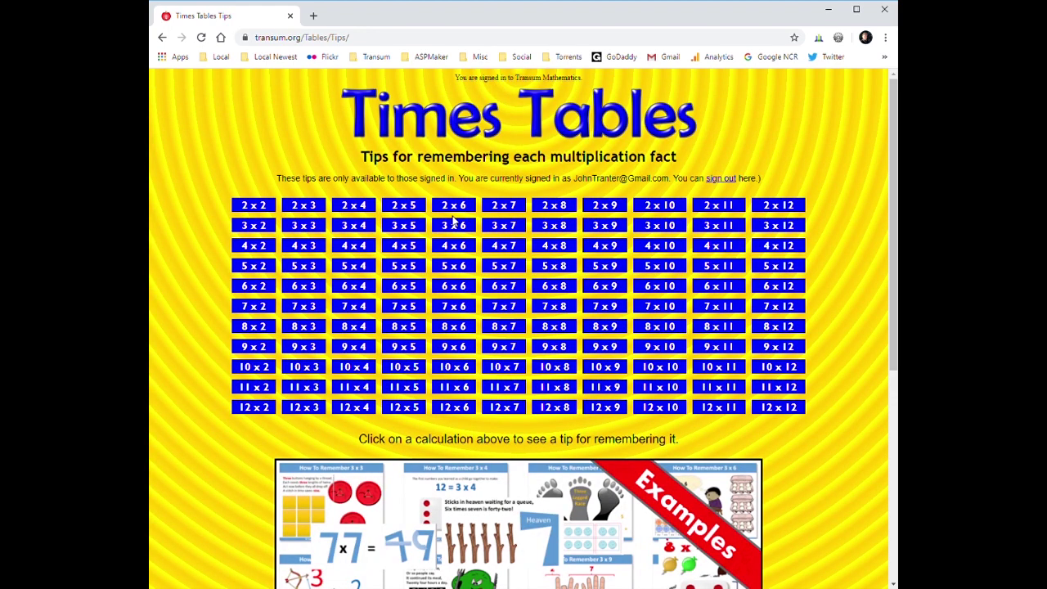
click(162, 37)
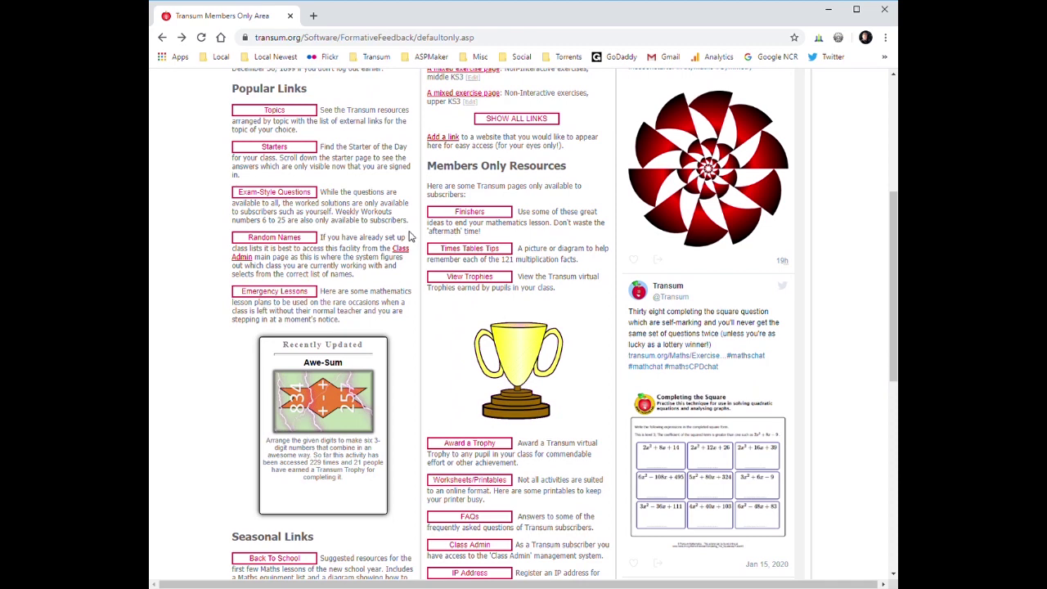
Browse the printable worksheets from Angle Chase to Divisibility Tests, then return to the Members Only Area
scroll(527, 317, down, 3)
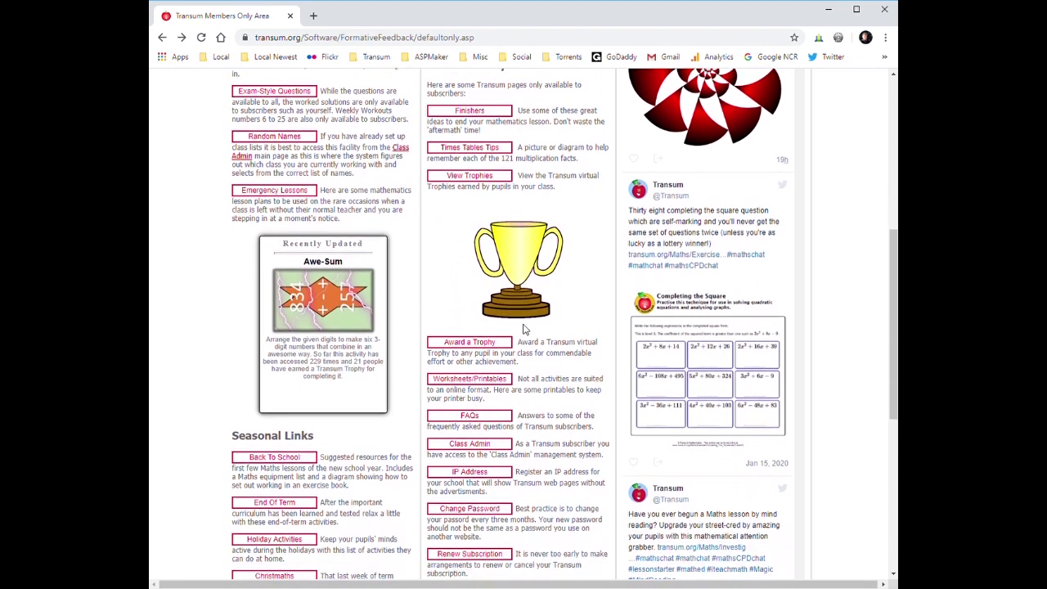
click(492, 360)
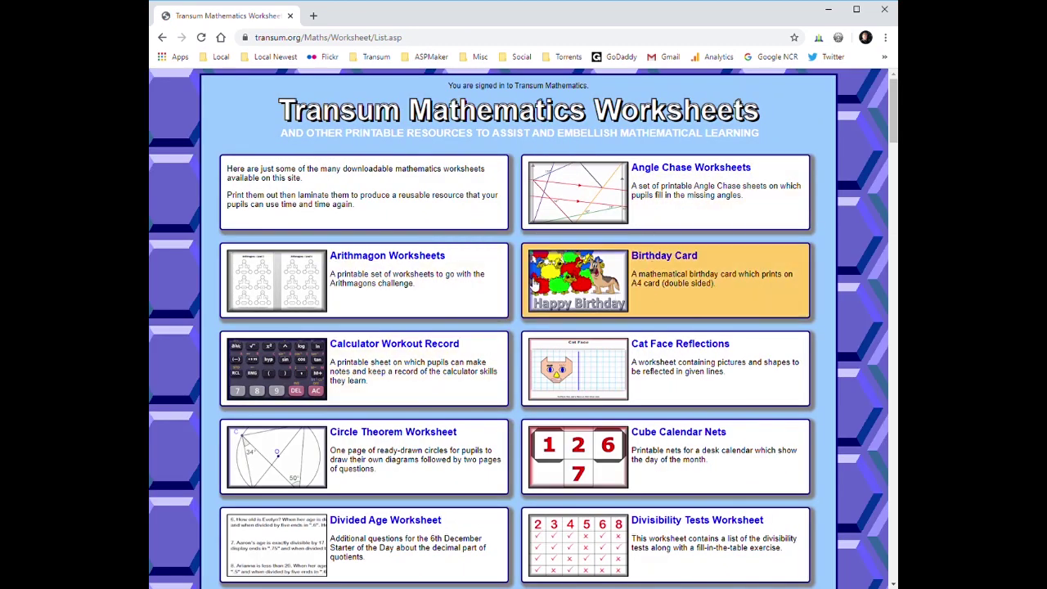
scroll(508, 297, down, 5)
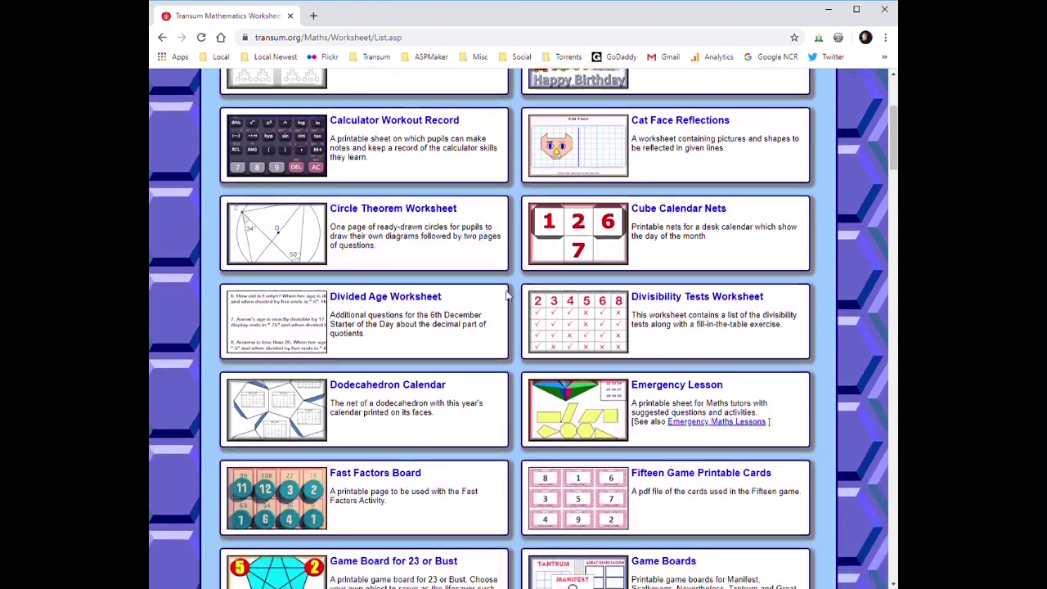
scroll(502, 304, down, 3)
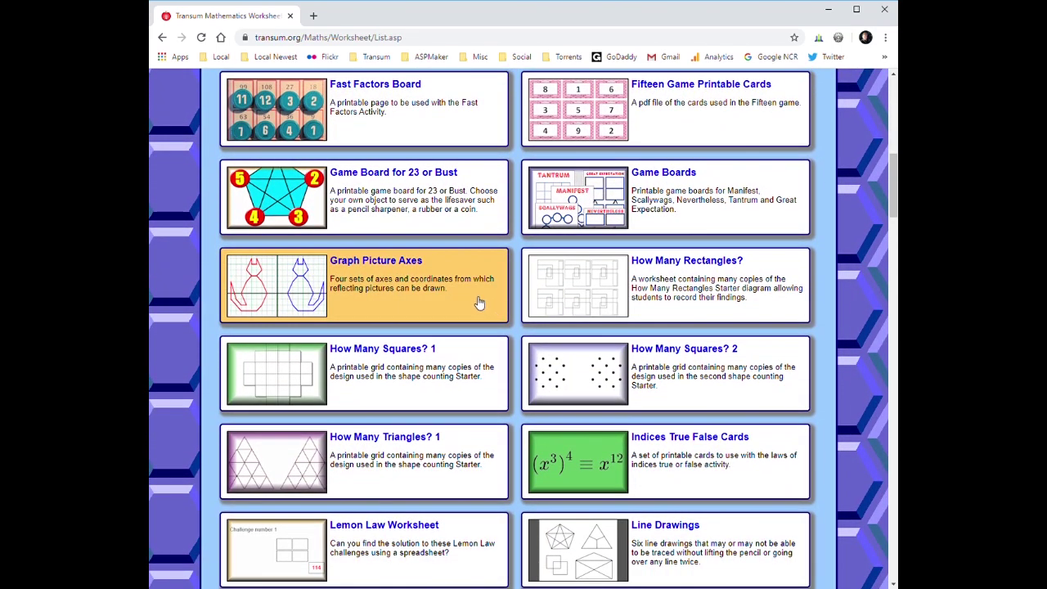
scroll(478, 301, up, 3)
scroll(478, 301, up, 5)
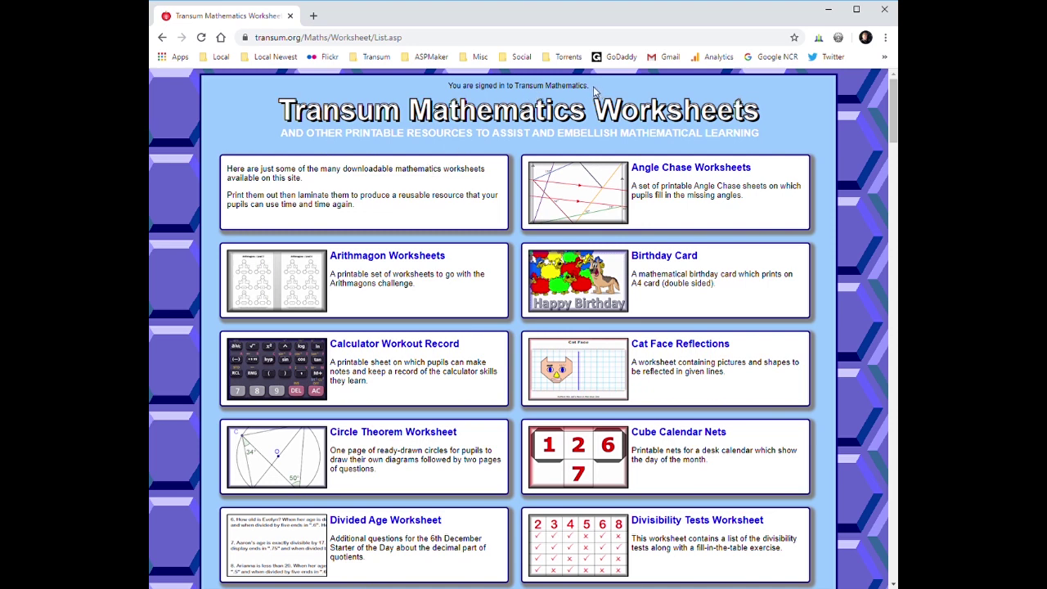
drag(450, 89, 589, 93)
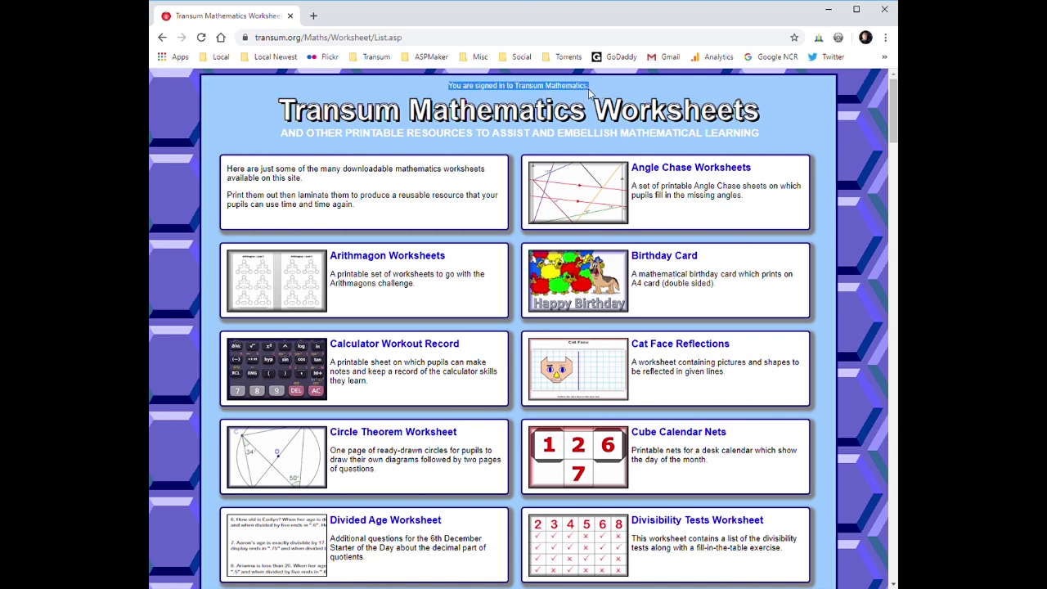
click(163, 38)
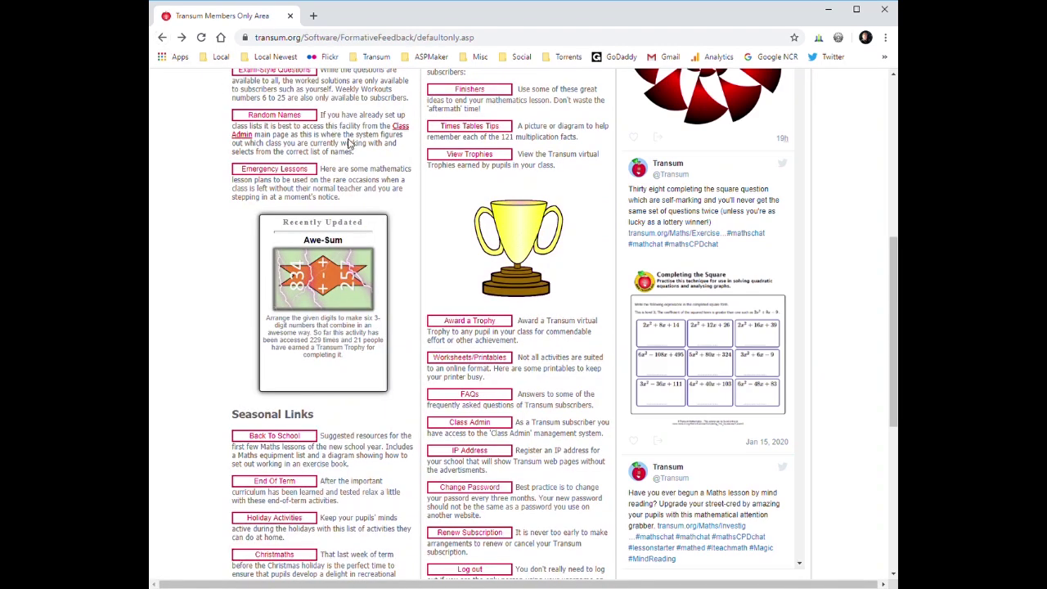
Visit the page for registering an IP address and come back to the Members Only Area
scroll(349, 143, down, 3)
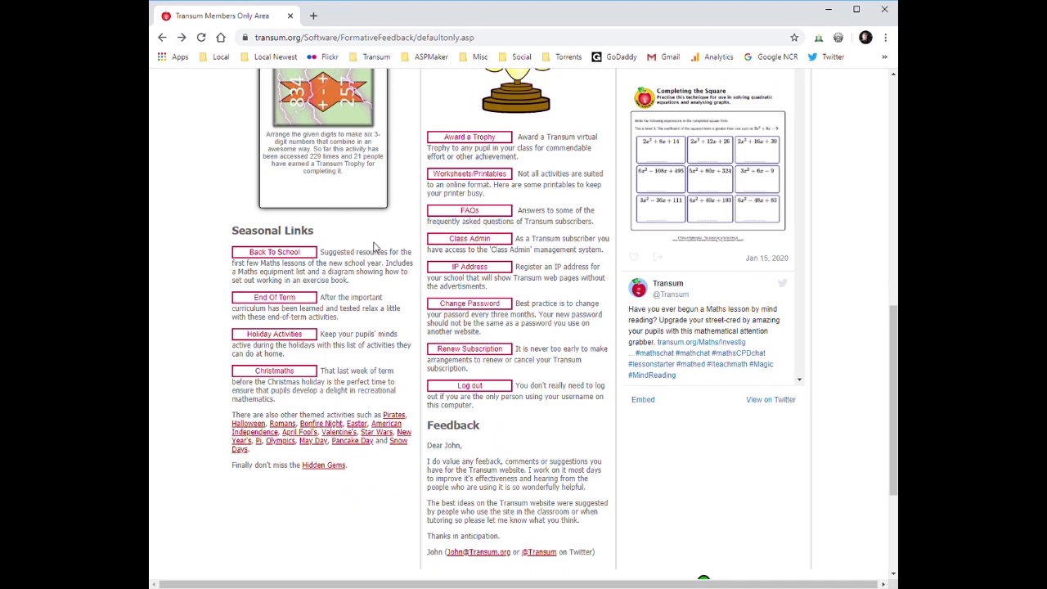
click(482, 270)
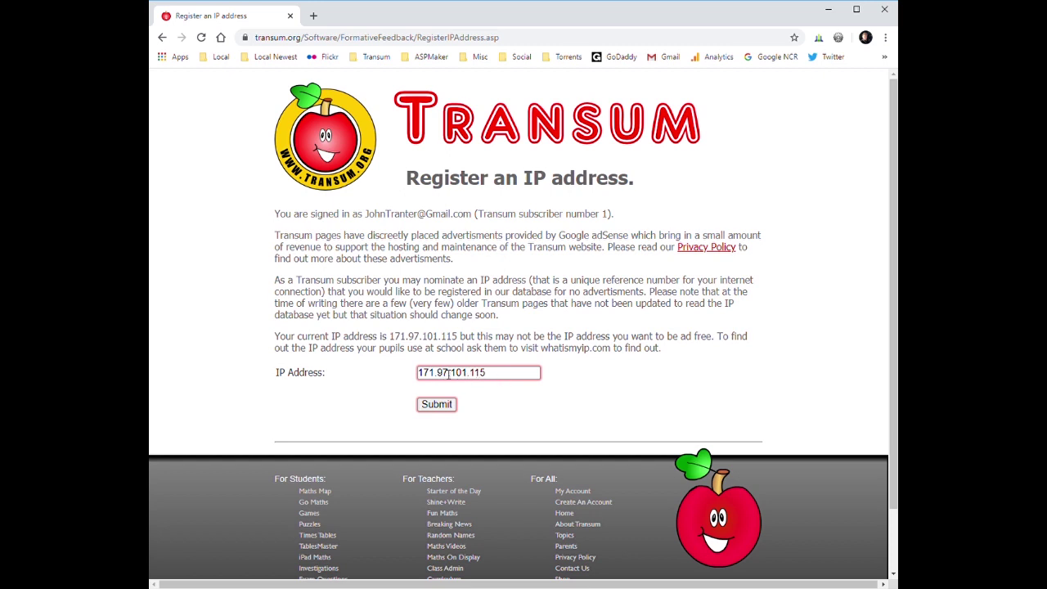
click(163, 38)
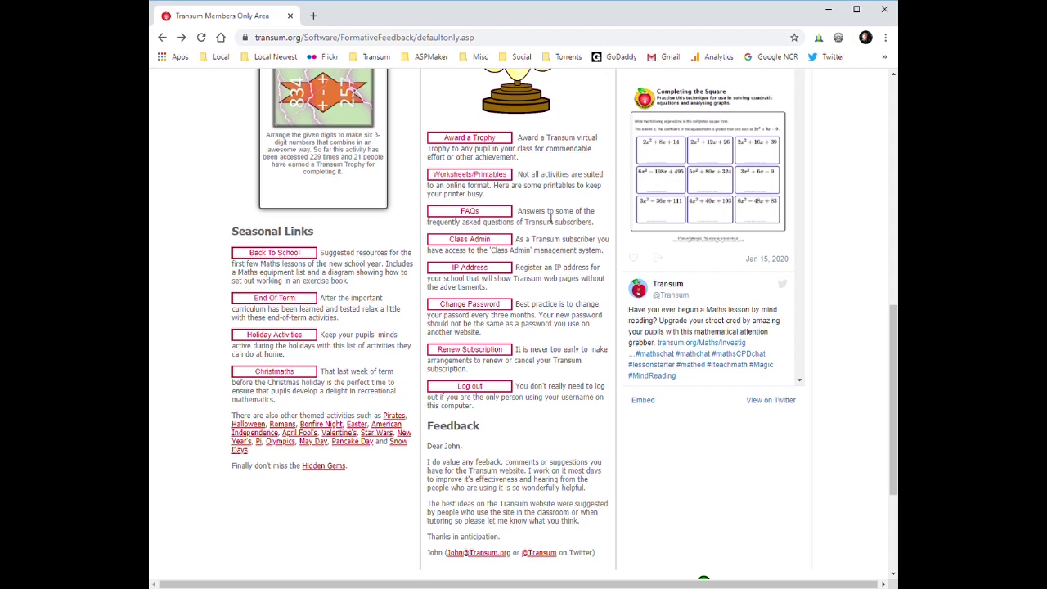
Scroll the Members Only Area to the Popular Links and Members Only Resources sections
scroll(507, 221, up, 3)
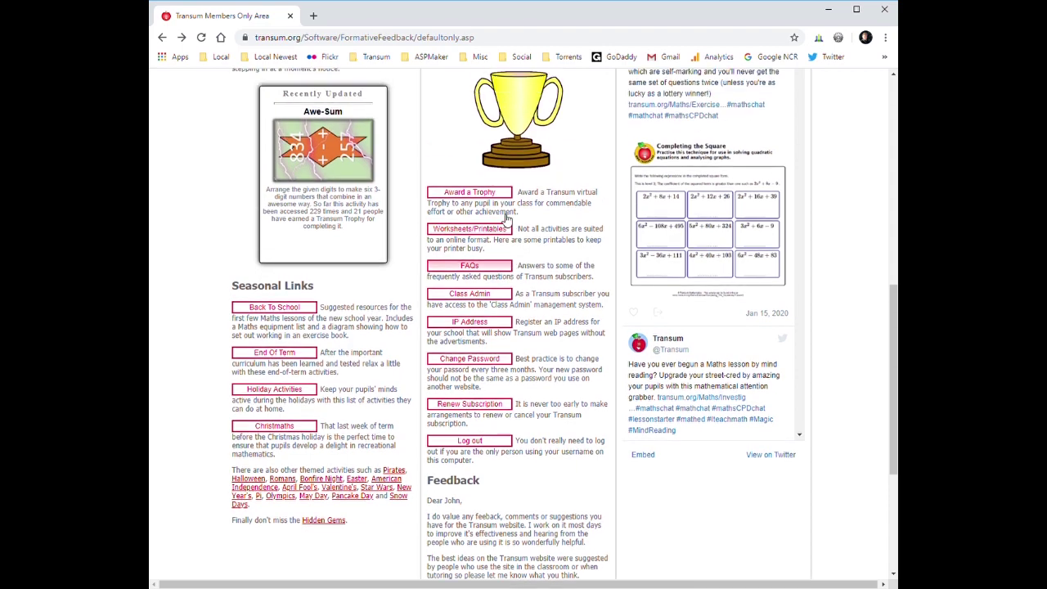
scroll(503, 221, down, 3)
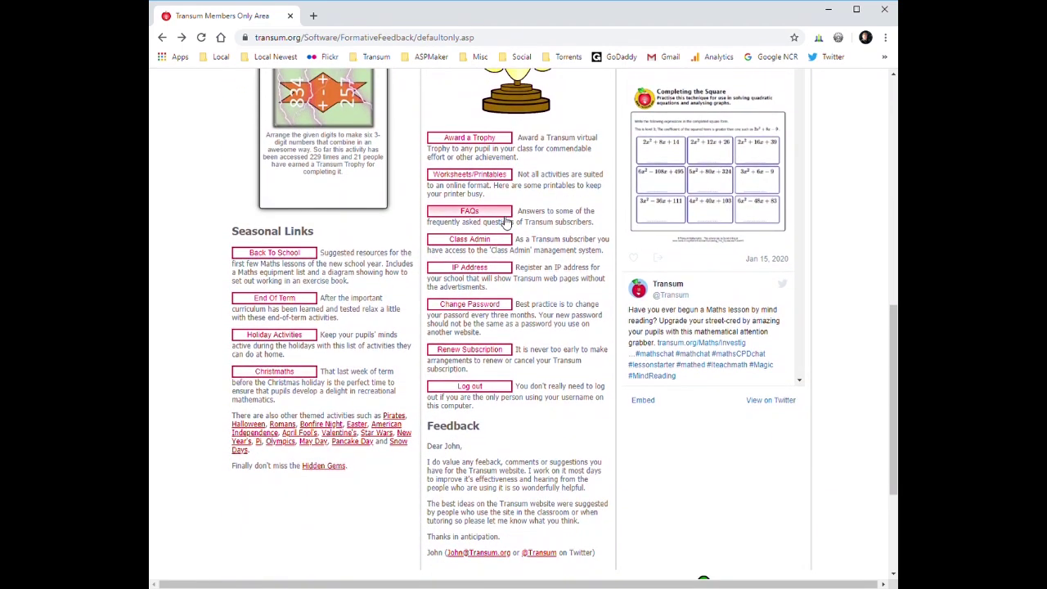
scroll(517, 227, down, 2)
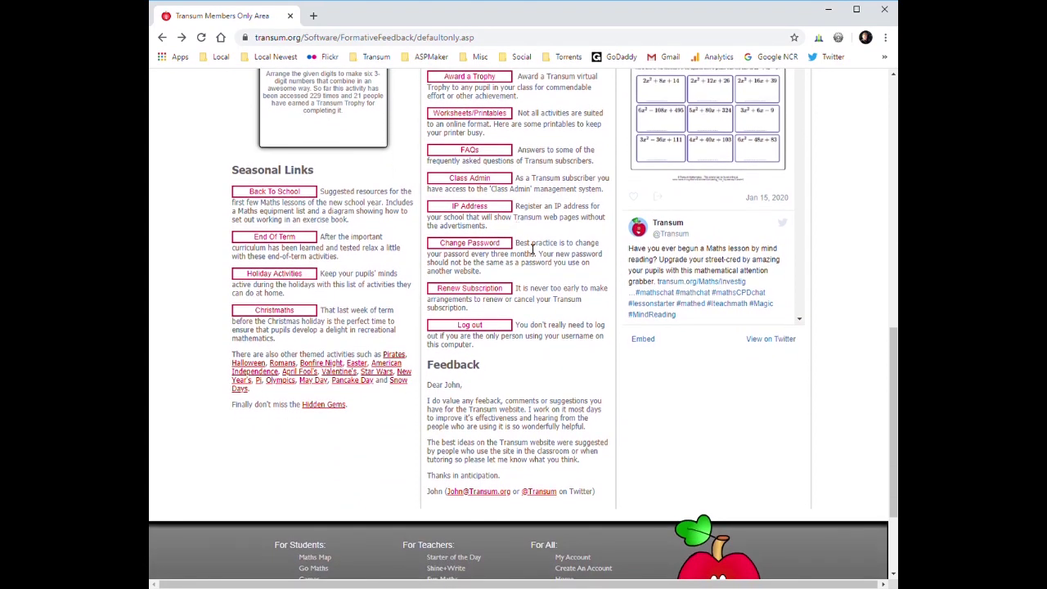
scroll(535, 247, down, 2)
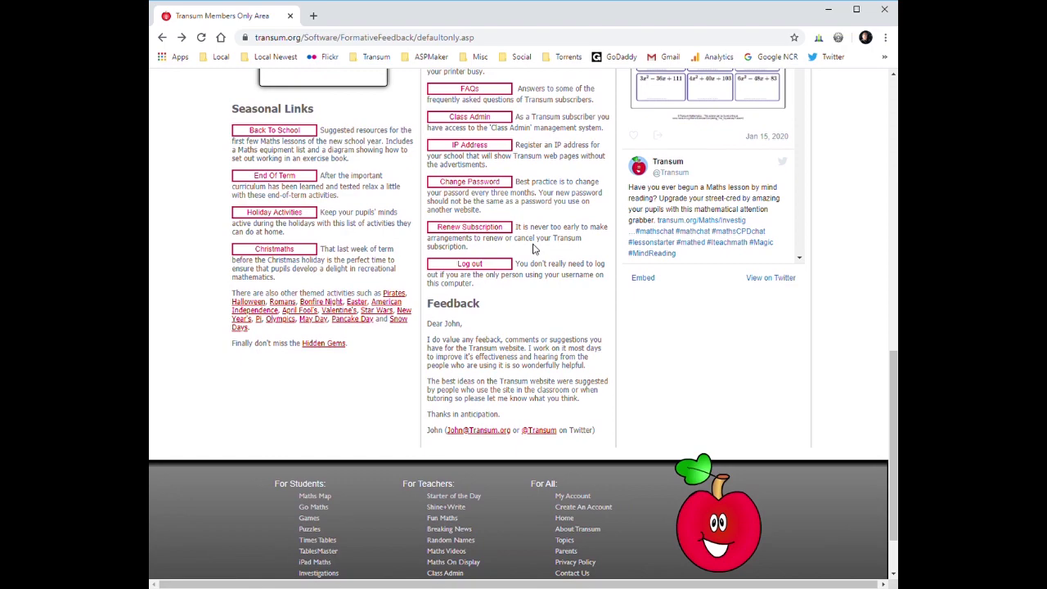
scroll(532, 249, up, 3)
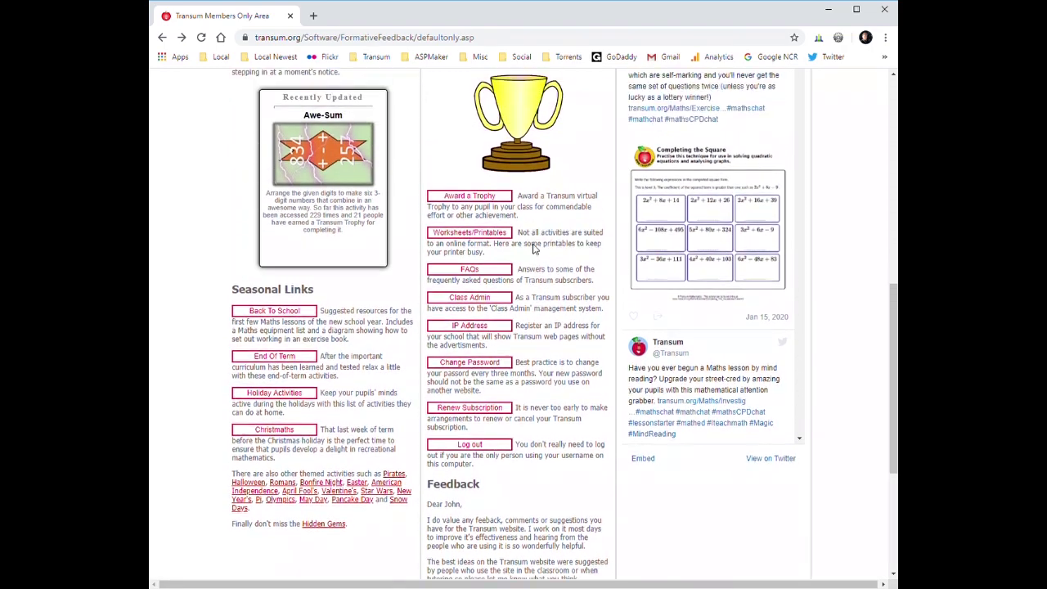
scroll(539, 251, up, 4)
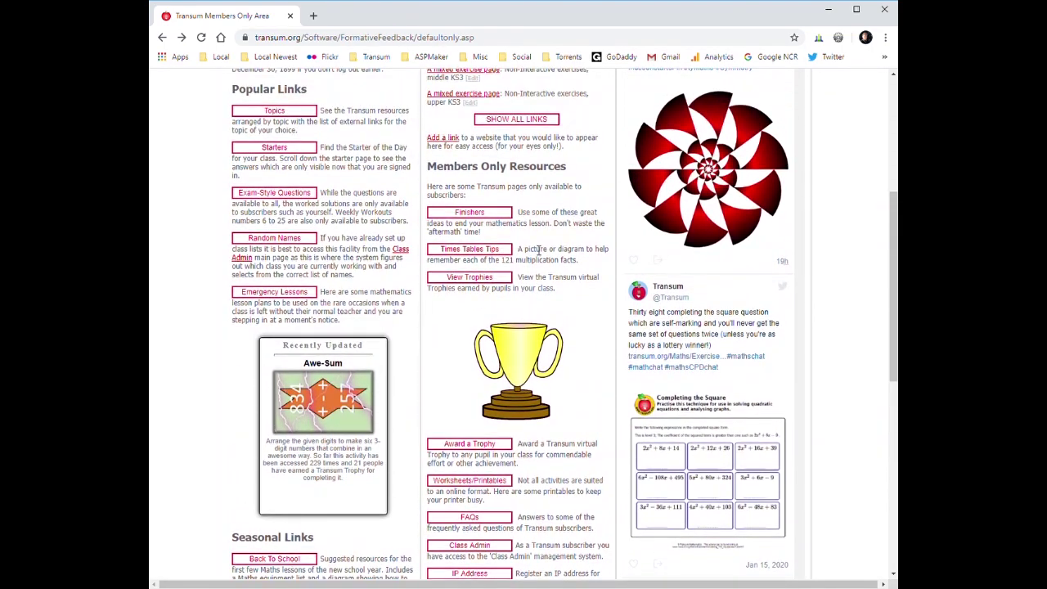
Open the January 17 Starter 'Figuratively Speaking' and scroll through its answers
click(274, 149)
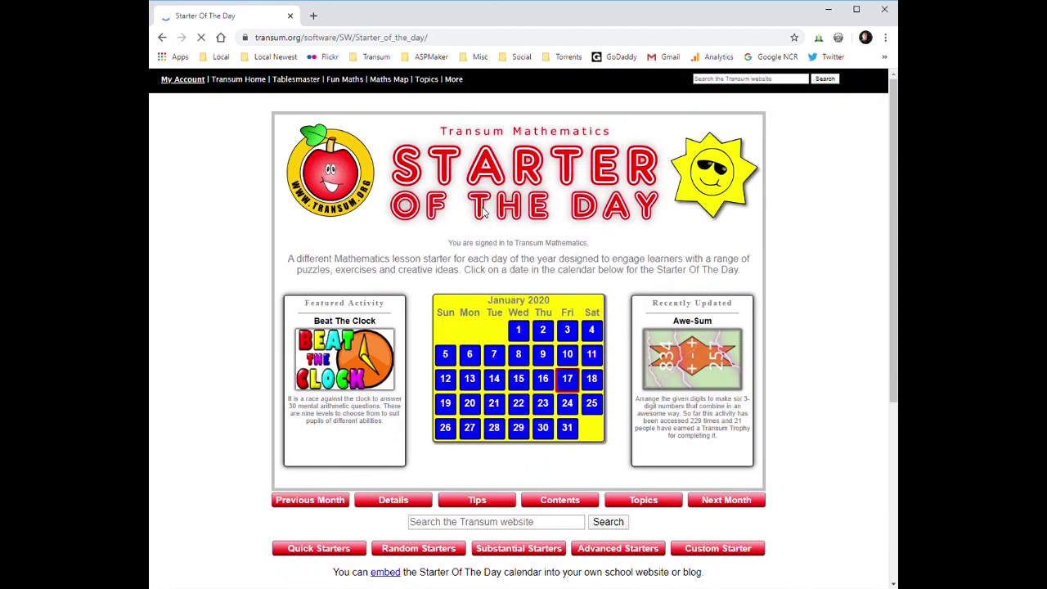
click(573, 380)
scroll(728, 354, down, 15)
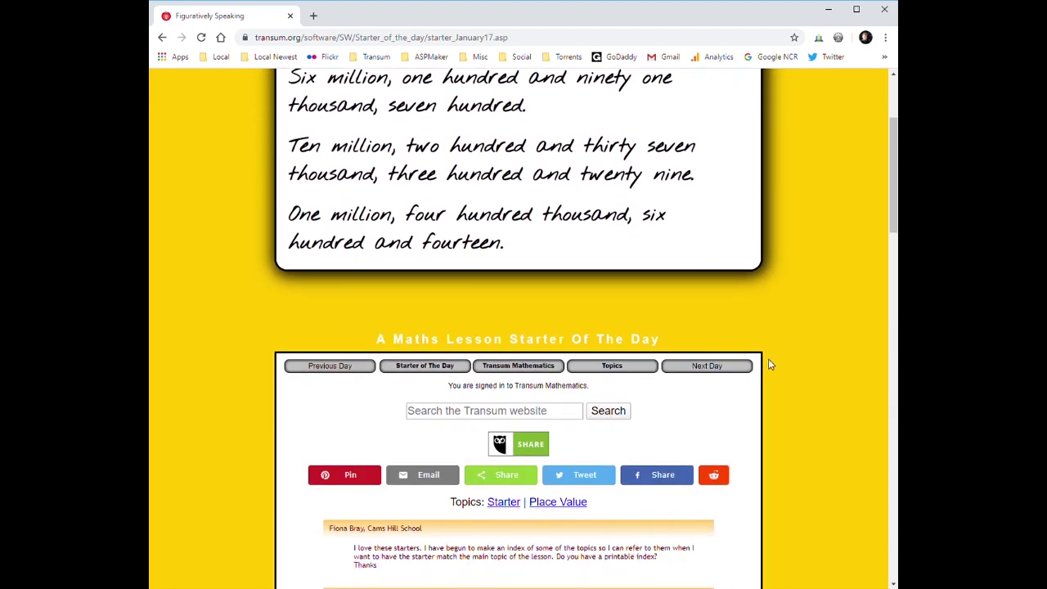
scroll(763, 366, down, 4)
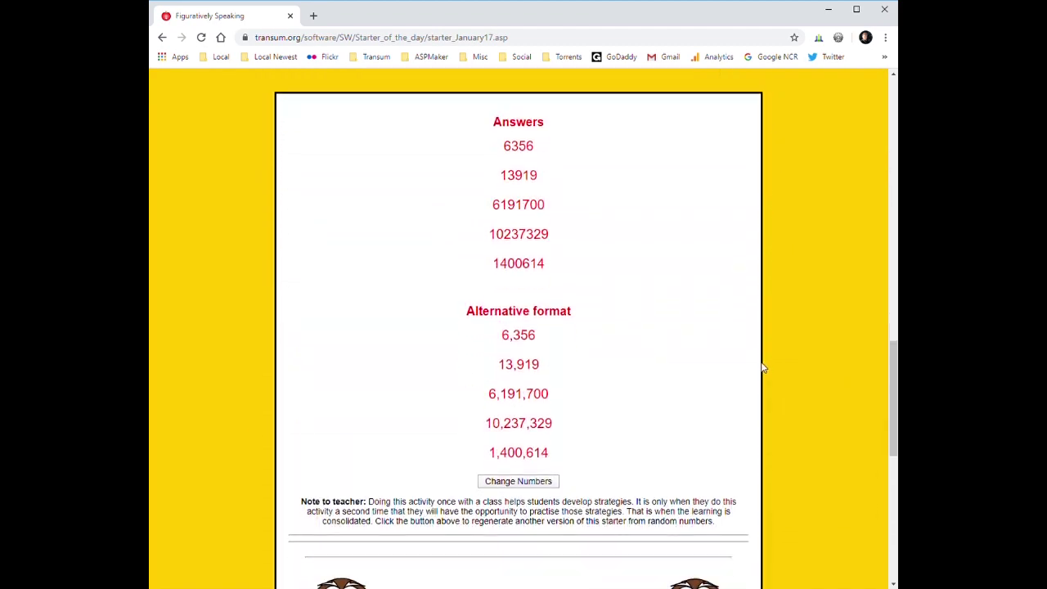
scroll(762, 366, up, 2)
scroll(760, 369, down, 7)
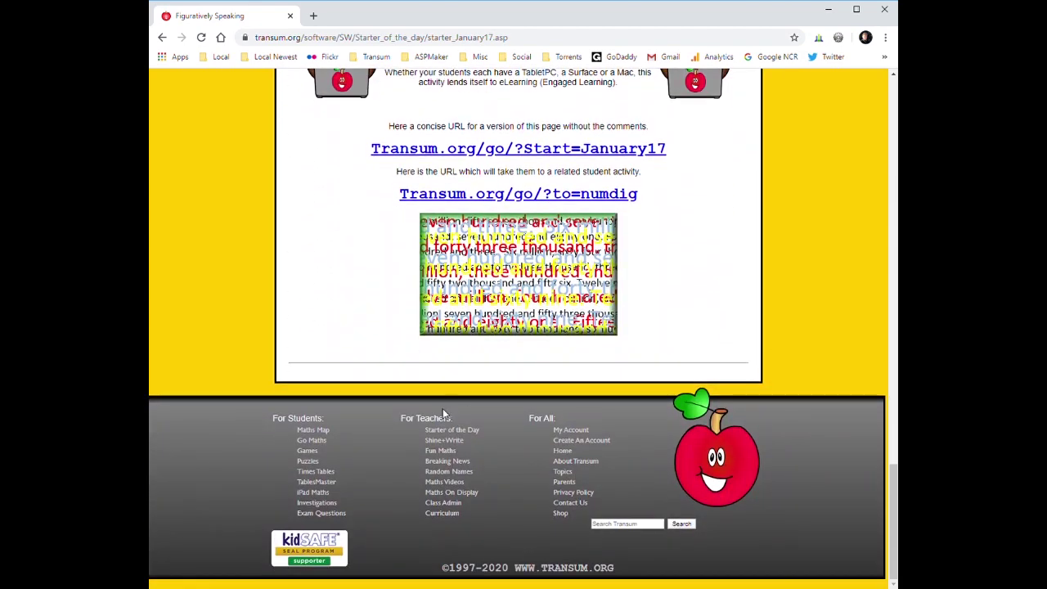
Open the Awe-Sum puzzle from Maths Puzzles and read its 1368 solution, then go to Exam Style Questions
click(314, 462)
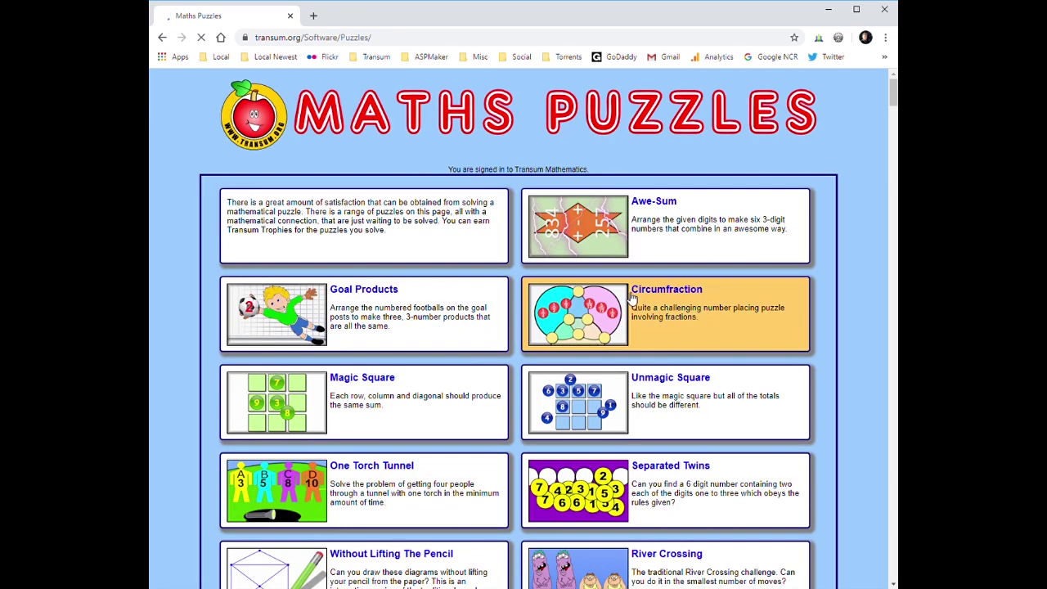
click(609, 231)
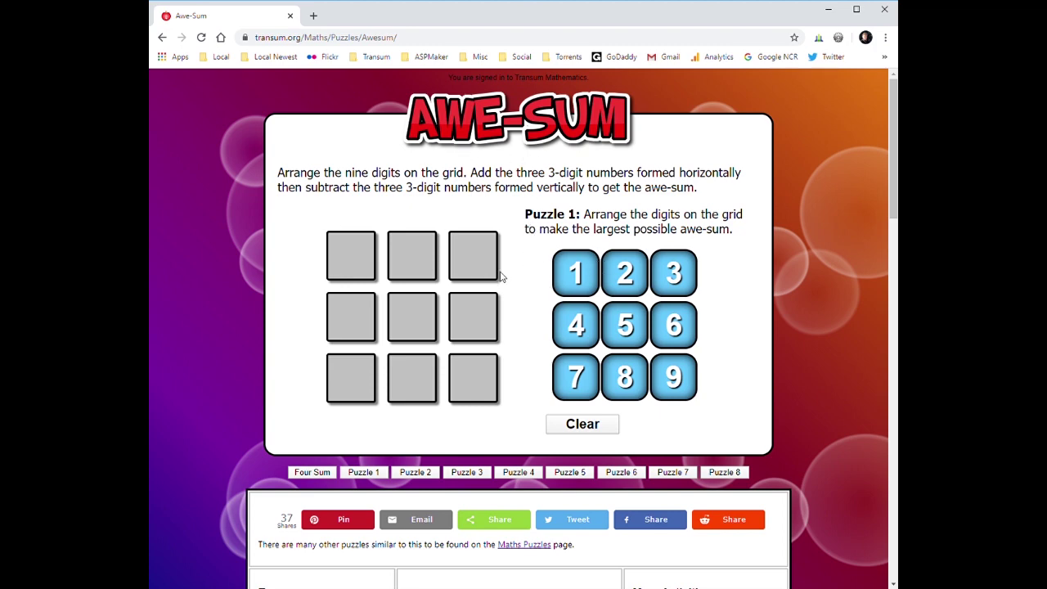
scroll(503, 276, down, 6)
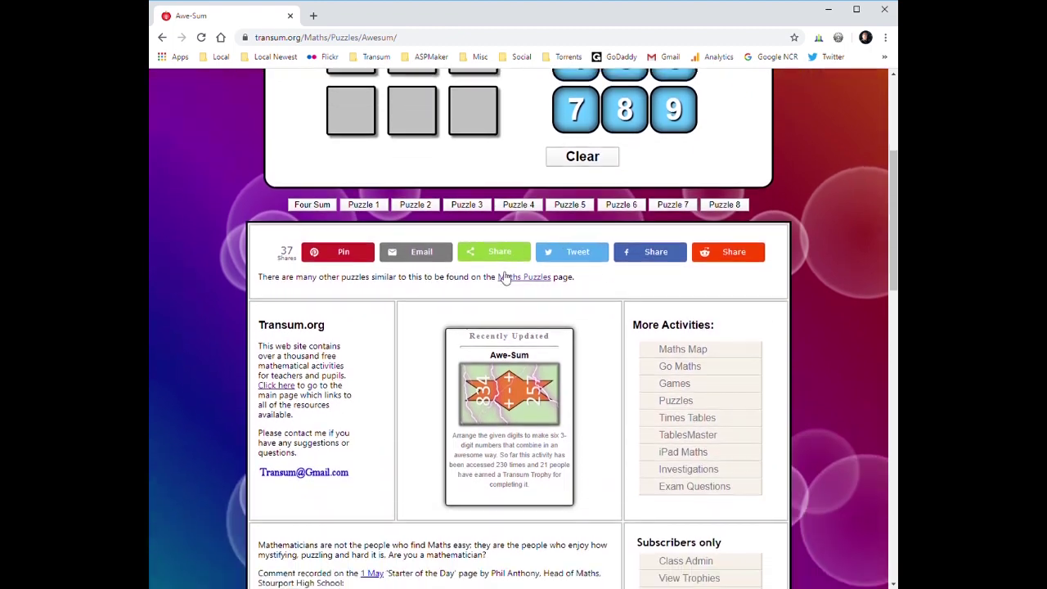
scroll(503, 279, down, 3)
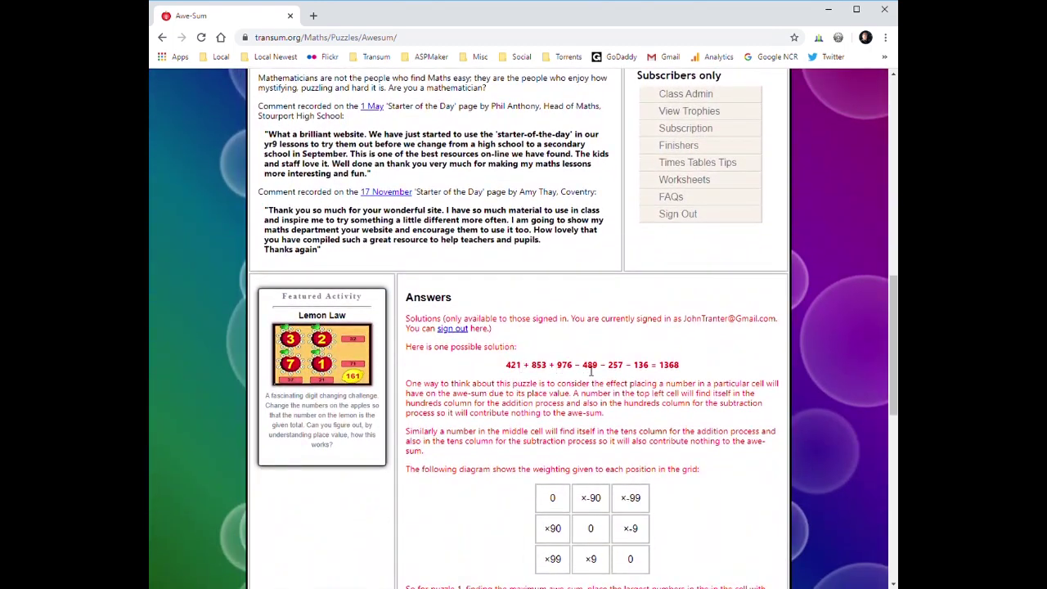
scroll(683, 348, down, 1)
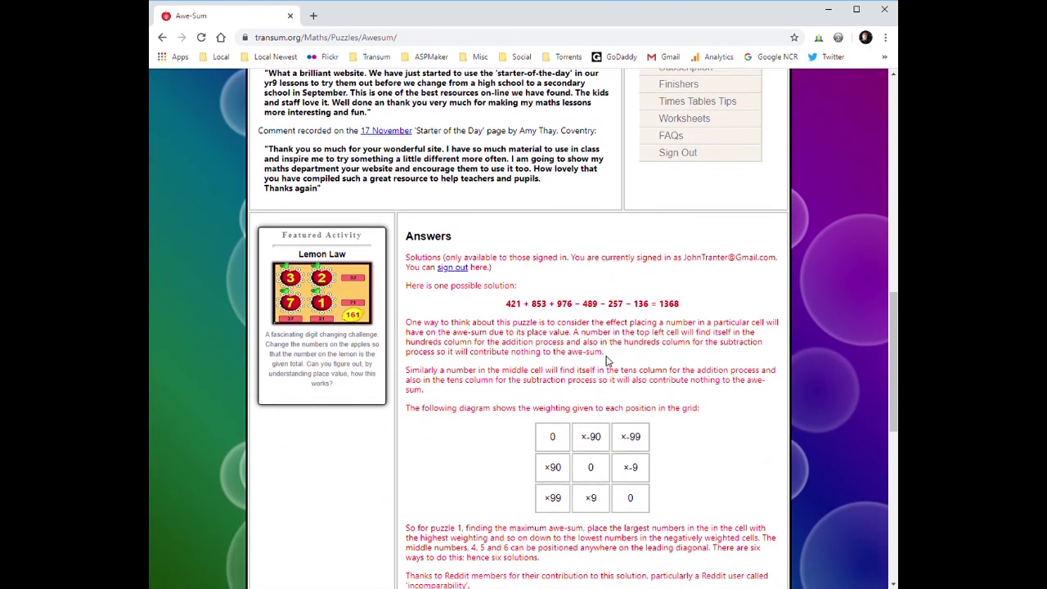
scroll(610, 360, down, 2)
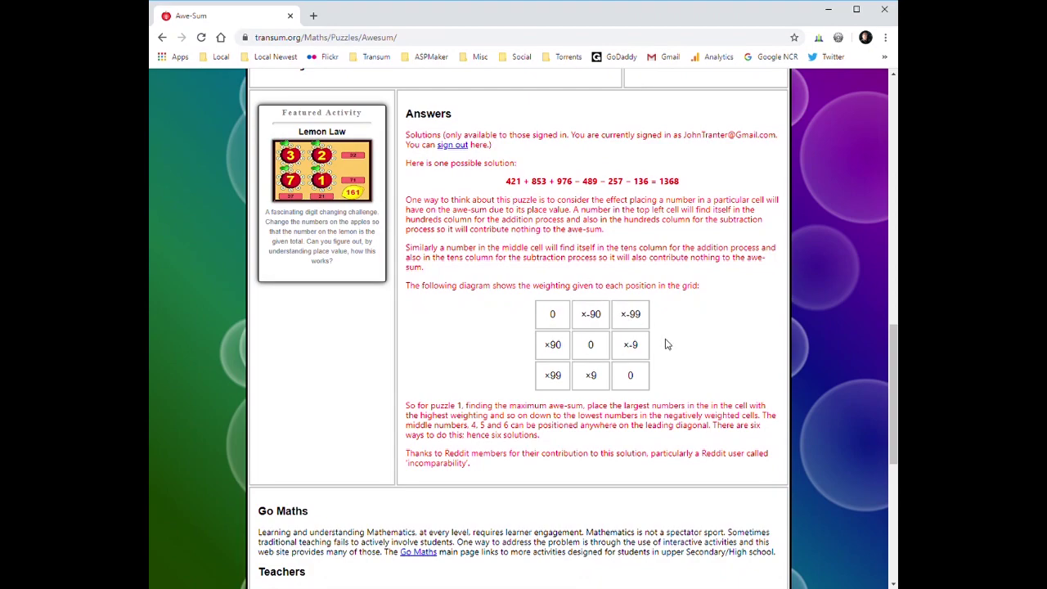
scroll(673, 347, down, 2)
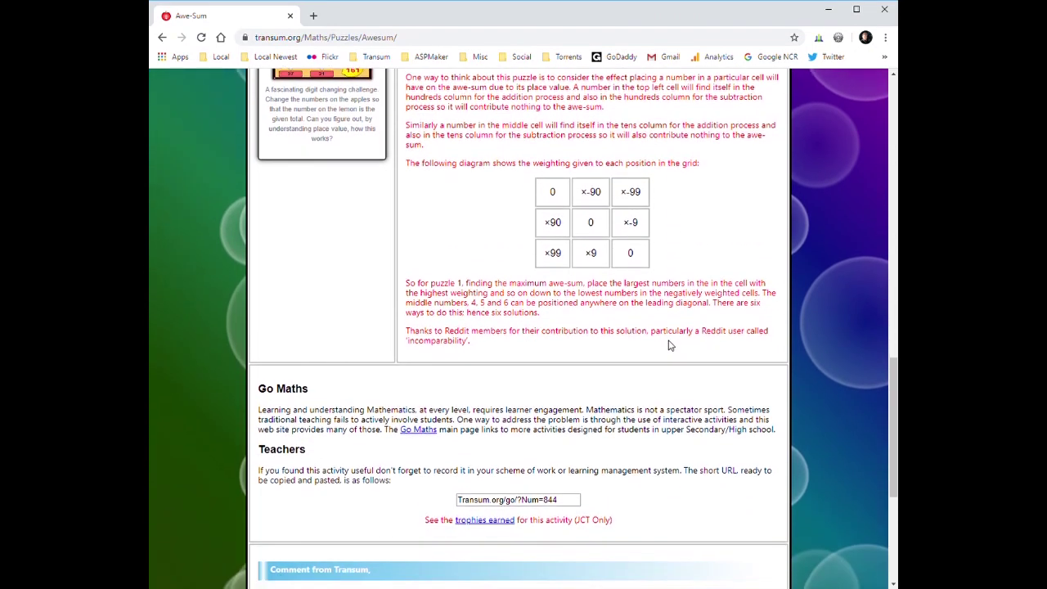
scroll(666, 345, down, 5)
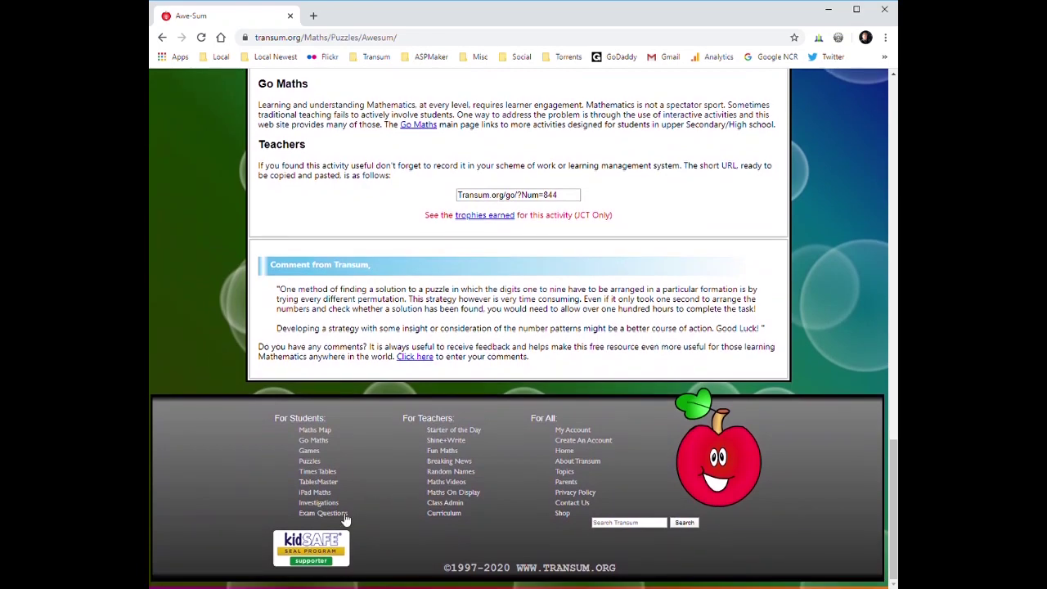
click(344, 514)
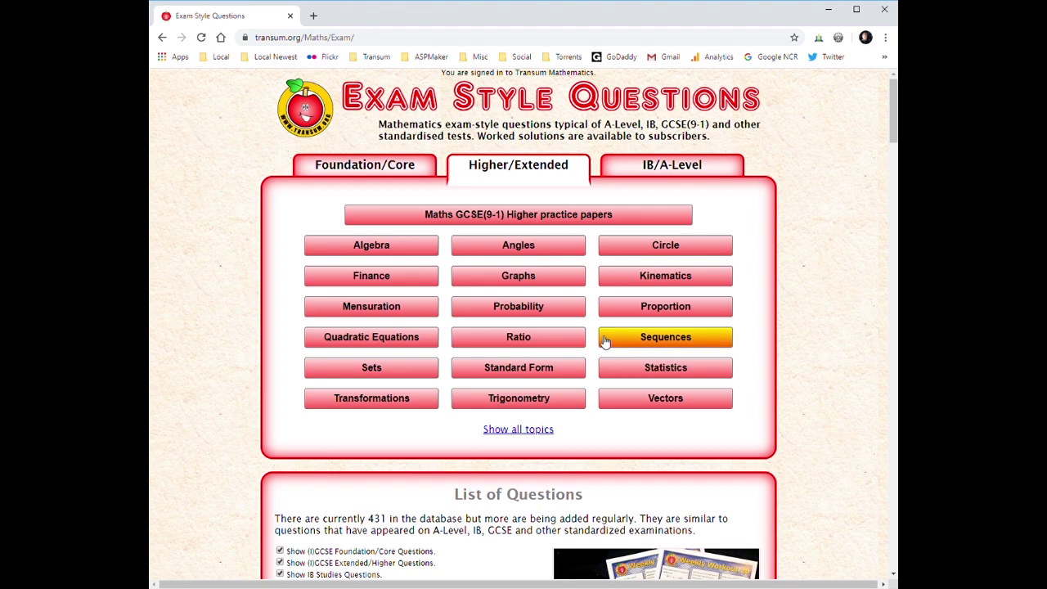
Open Question 56 on Kinematics, uncover its full solution of 278 m, then return to the question list
scroll(604, 342, down, 2)
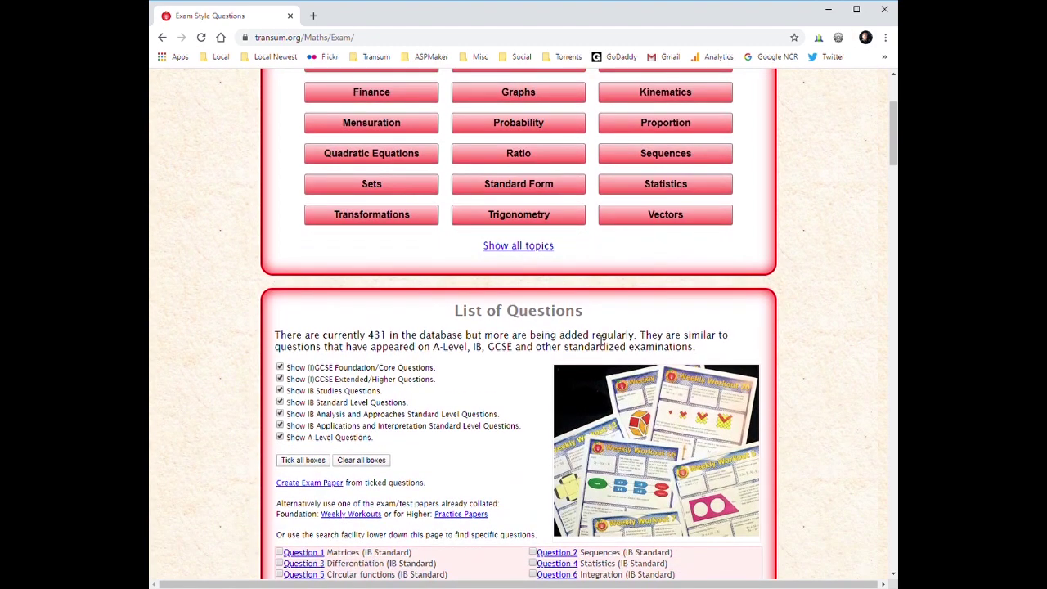
scroll(601, 342, down, 5)
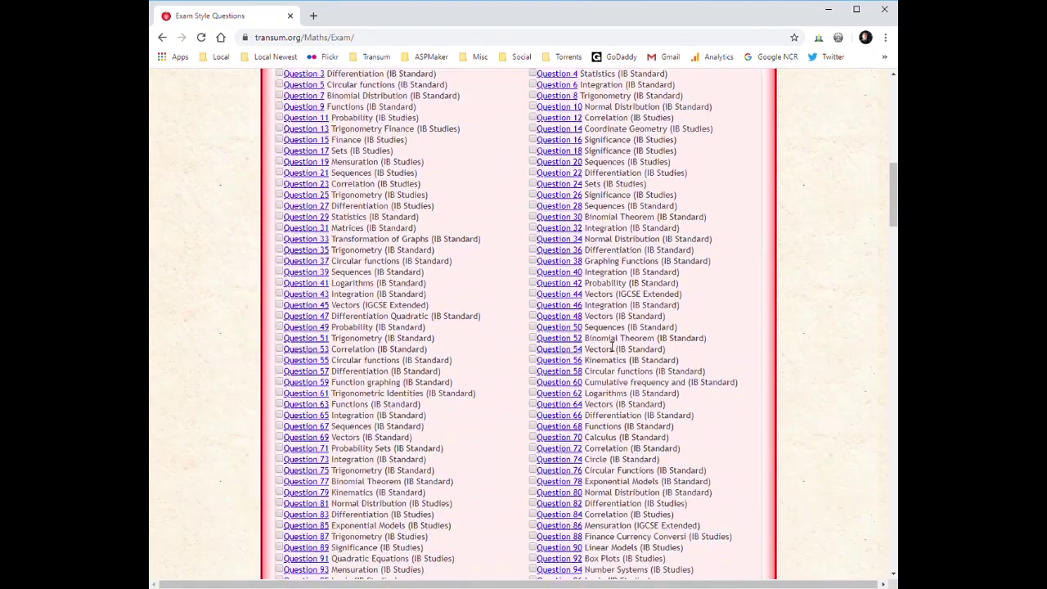
scroll(623, 348, down, 1)
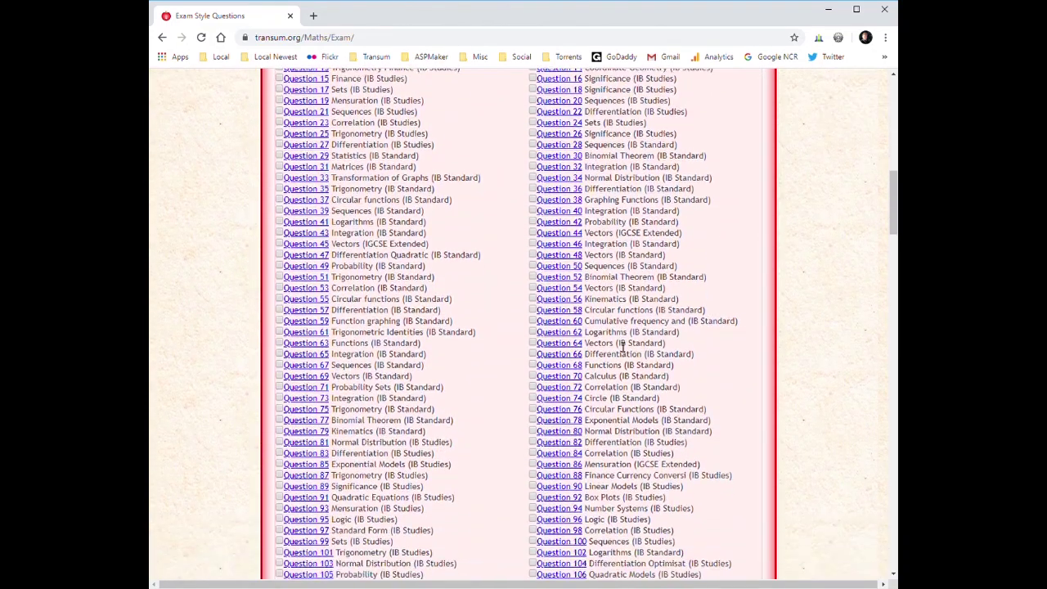
click(573, 300)
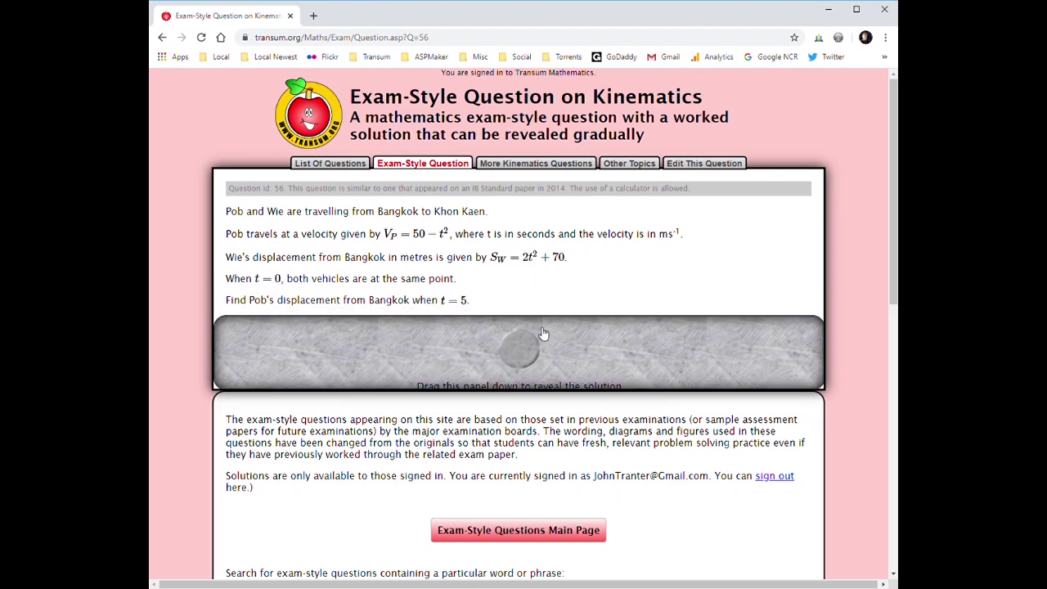
drag(526, 351, 532, 481)
scroll(540, 392, down, 2)
drag(524, 297, 522, 467)
scroll(523, 363, up, 2)
scroll(523, 362, up, 1)
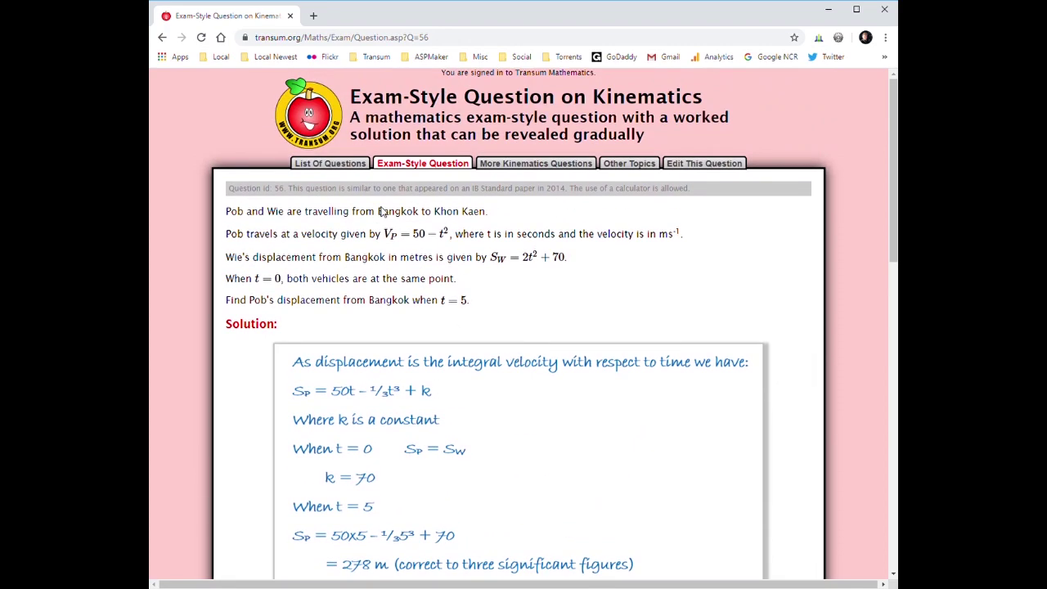
click(350, 163)
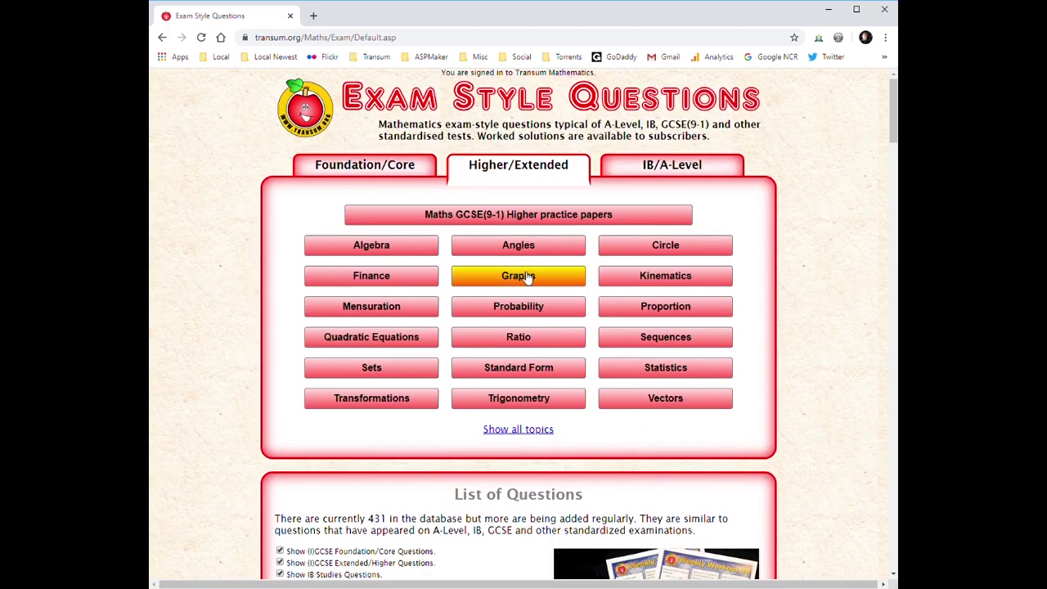
Hide (I)GCSE, IB Studies, IB AA, IB AI and A-Level questions, leaving only IB Standard Level
scroll(570, 312, down, 1)
scroll(570, 312, down, 2)
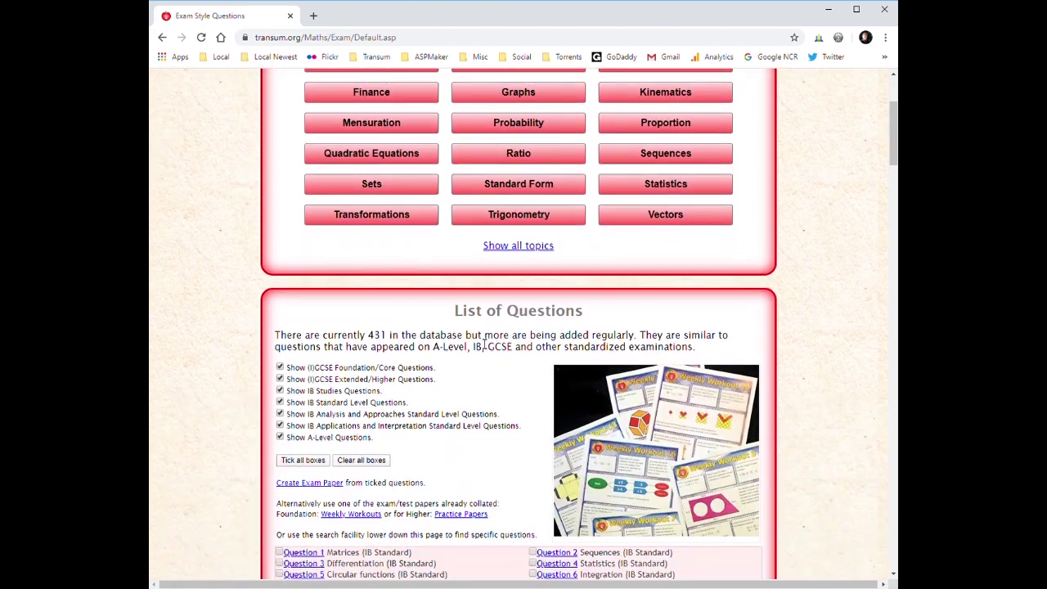
scroll(319, 376, down, 1)
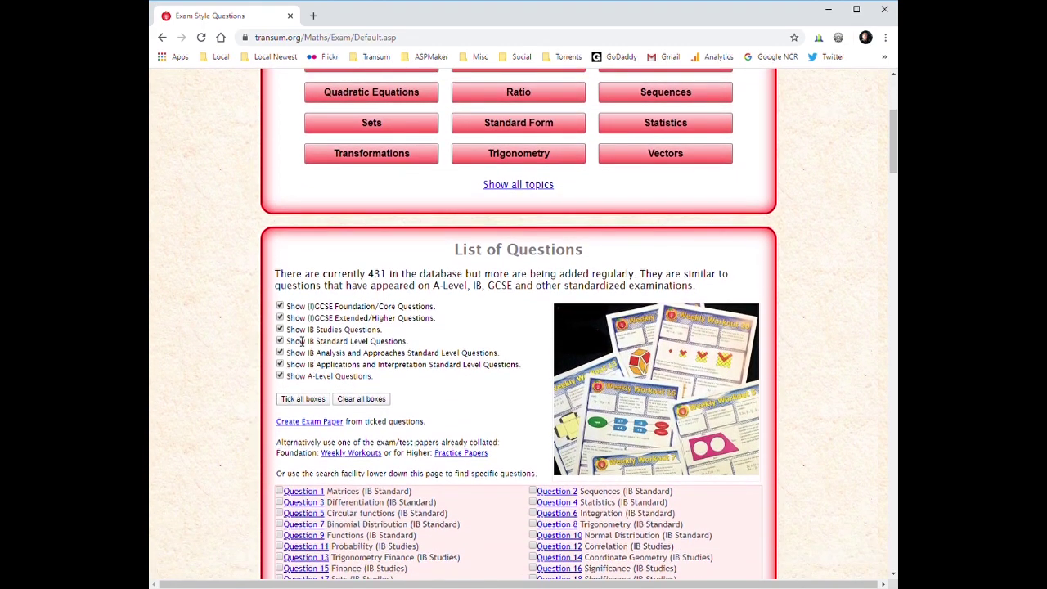
click(280, 306)
click(280, 317)
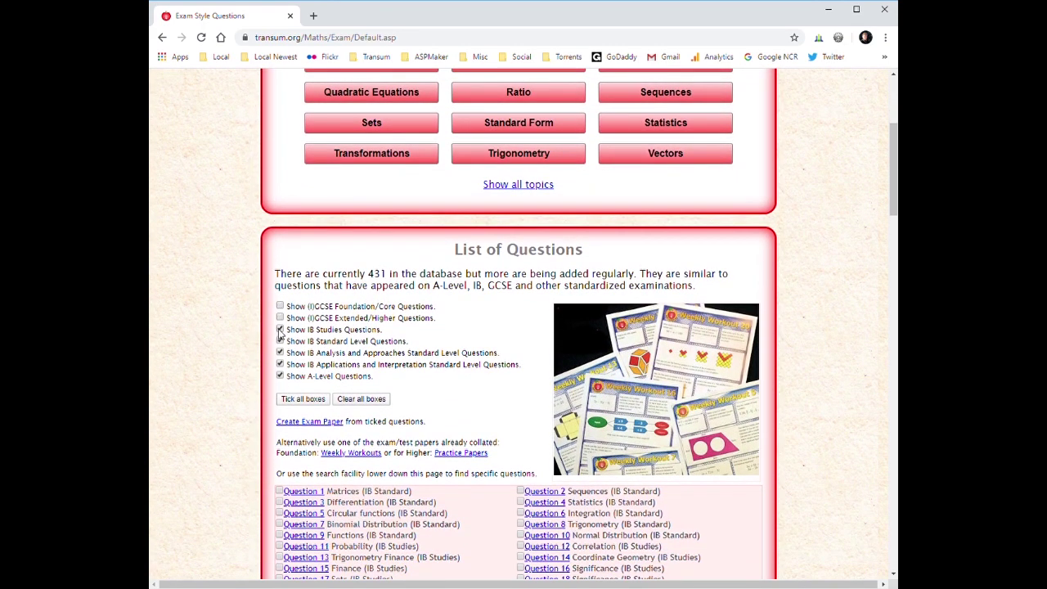
click(279, 328)
click(279, 352)
click(280, 364)
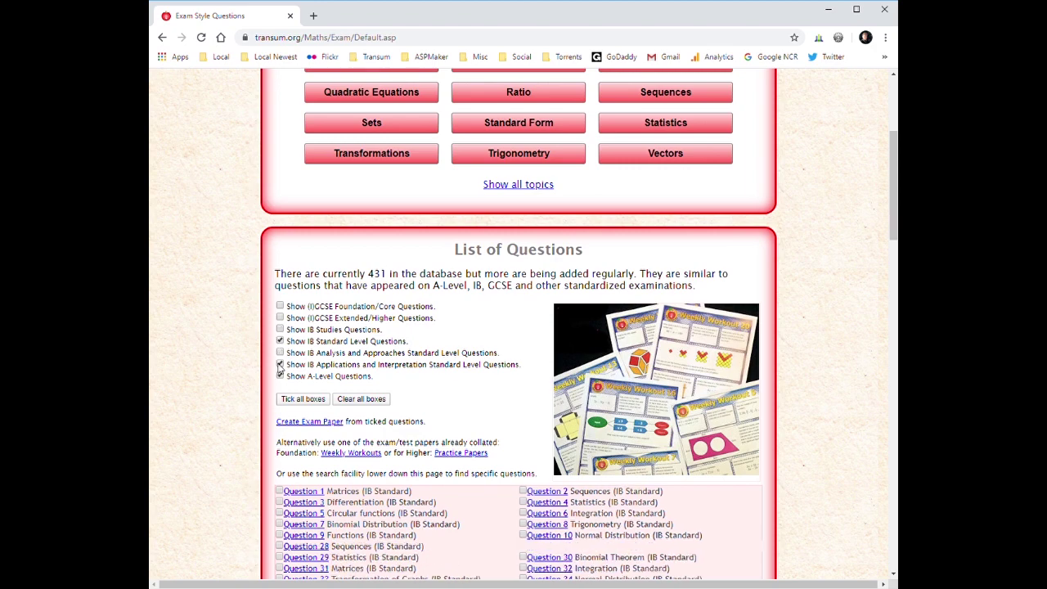
click(280, 376)
scroll(434, 360, down, 1)
scroll(434, 360, down, 4)
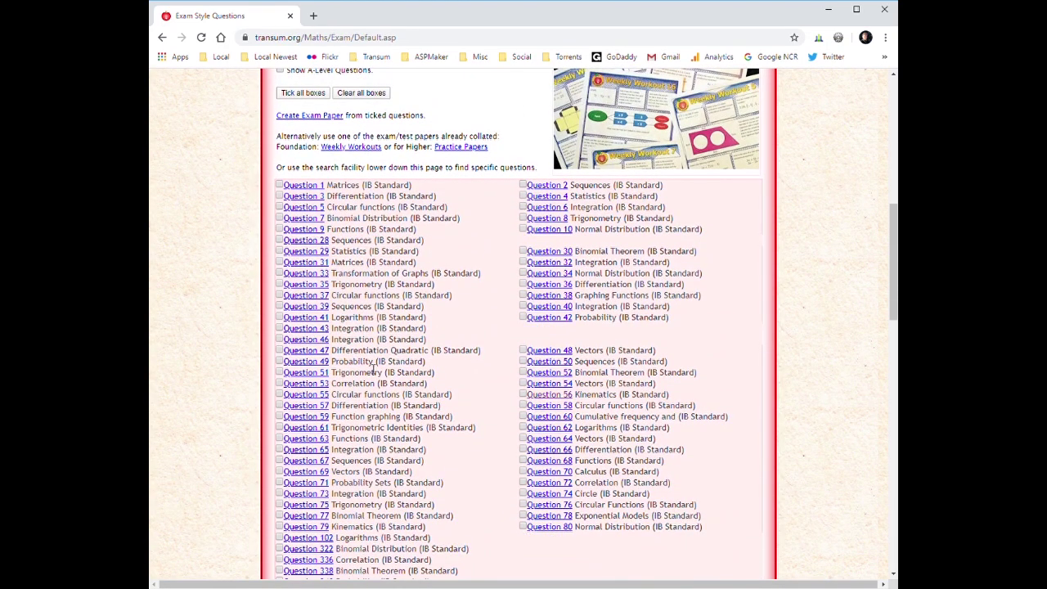
Open Question 49 on probability, reveal its solution down to 7/48, then go back to the list
click(321, 366)
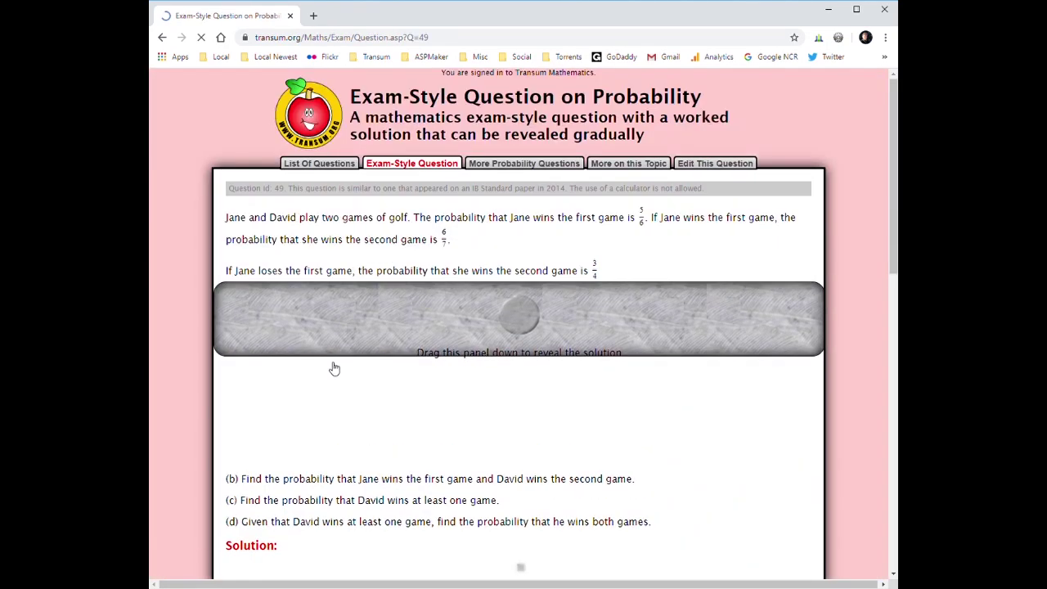
scroll(577, 331, down, 2)
scroll(577, 332, down, 2)
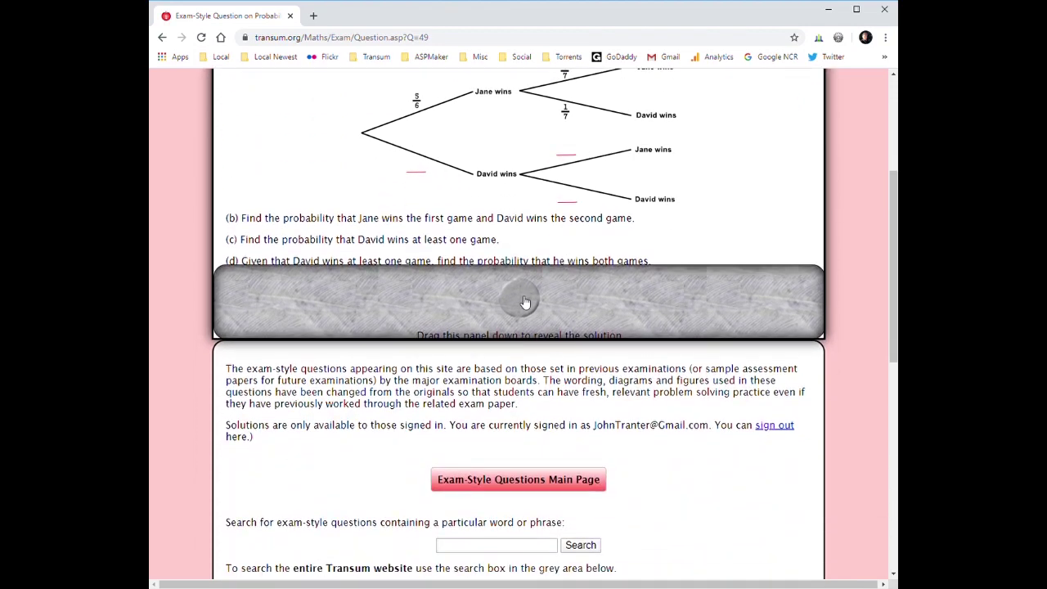
drag(526, 299, 533, 475)
scroll(571, 422, down, 5)
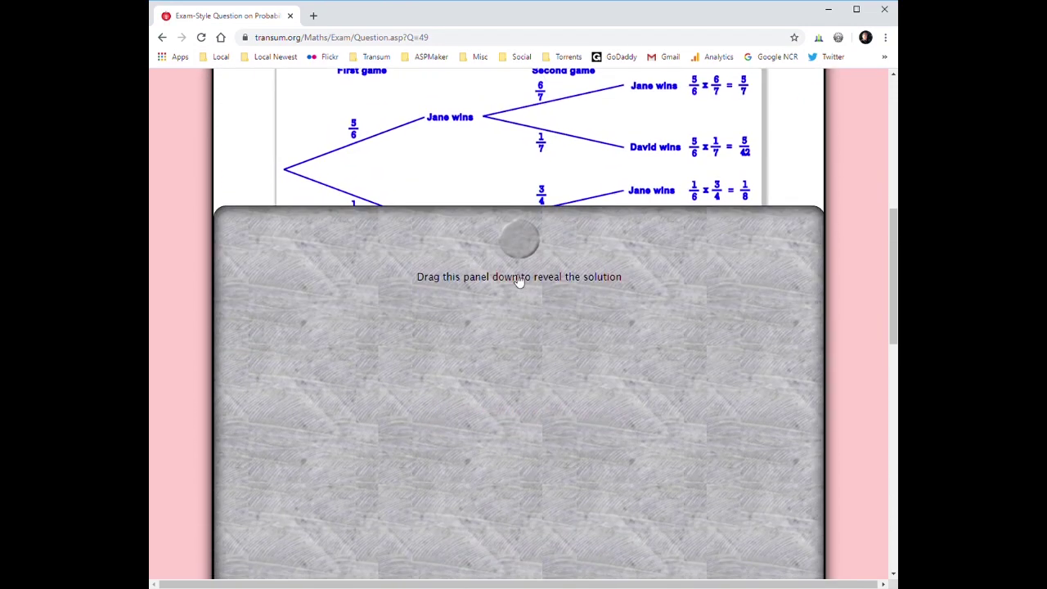
drag(524, 245, 563, 487)
scroll(562, 425, down, 5)
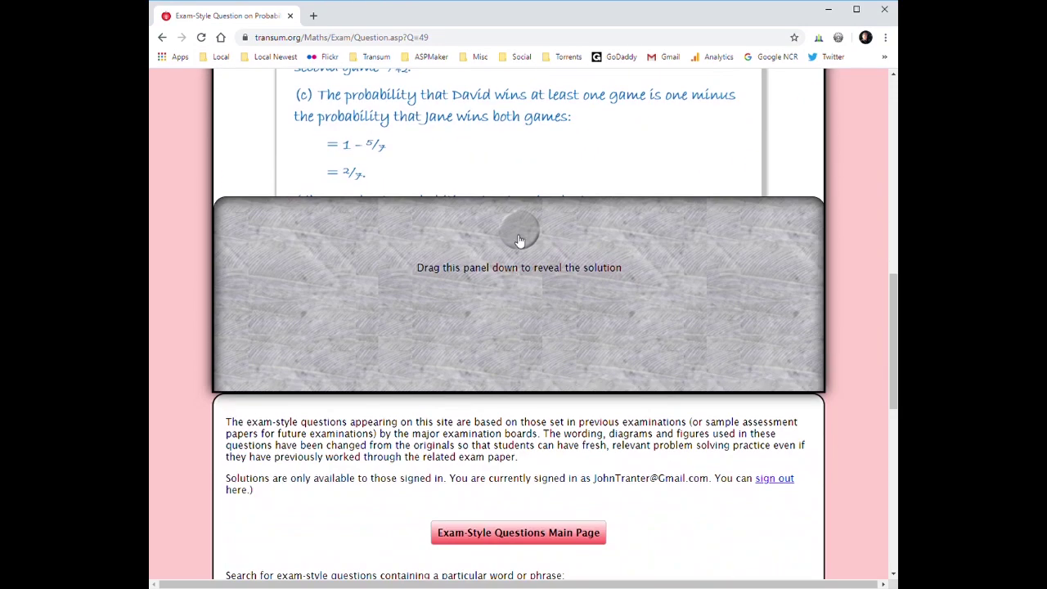
drag(524, 234, 535, 375)
scroll(537, 380, up, 15)
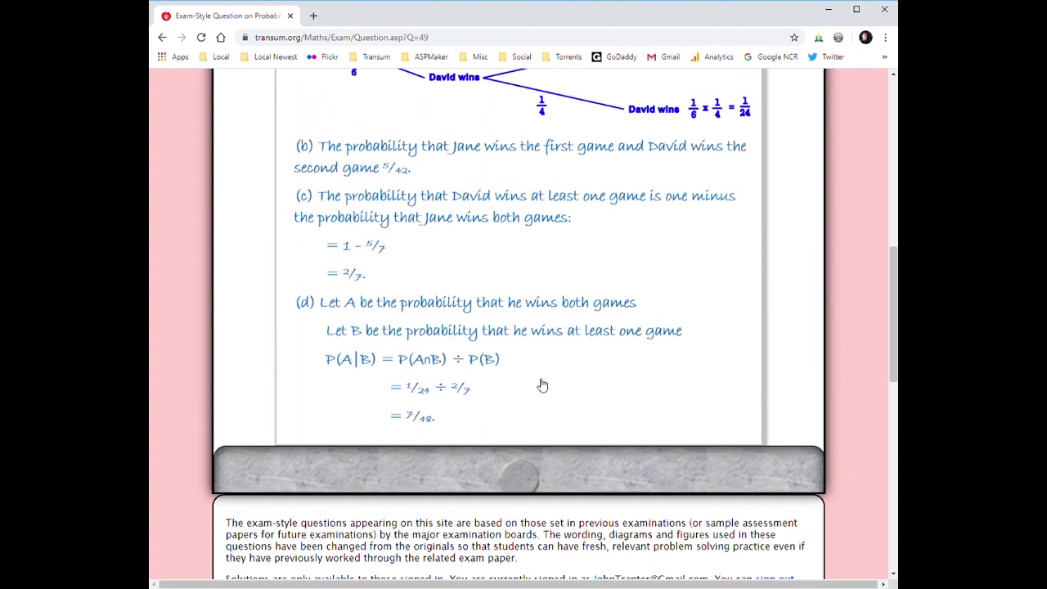
key(alt+Left)
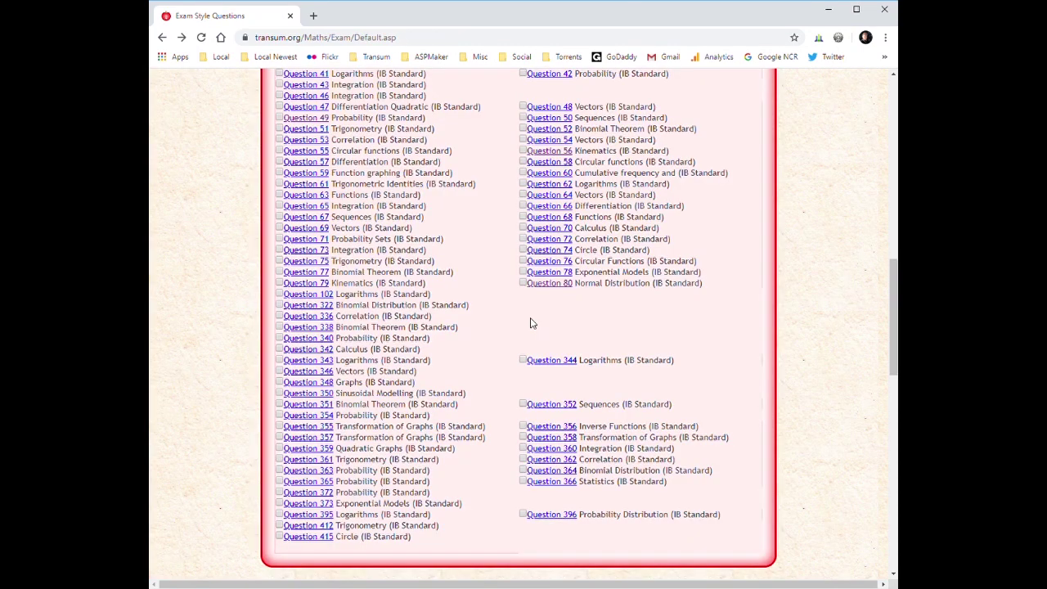
Open Question 80 on the normal distribution and drag the cover down to reveal the solution in stages
click(564, 284)
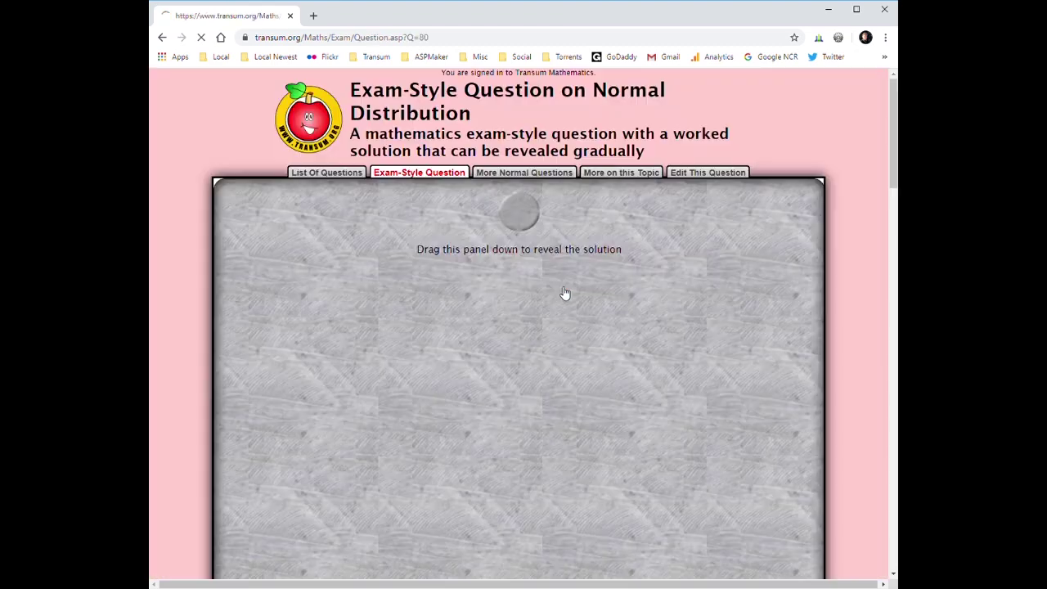
scroll(608, 299, down, 3)
scroll(610, 301, down, 1)
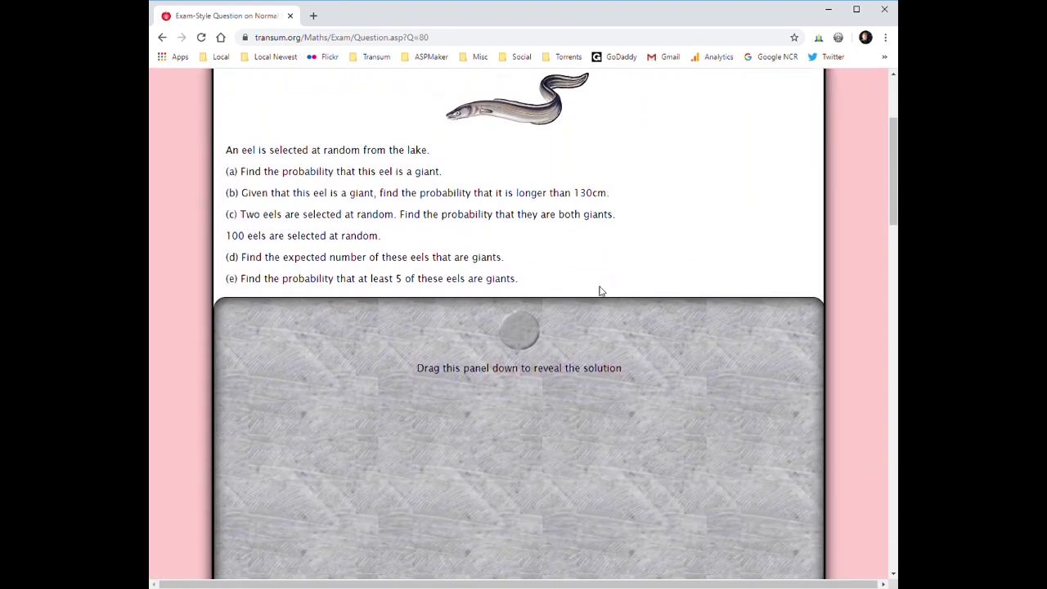
drag(531, 332, 533, 463)
scroll(597, 382, down, 3)
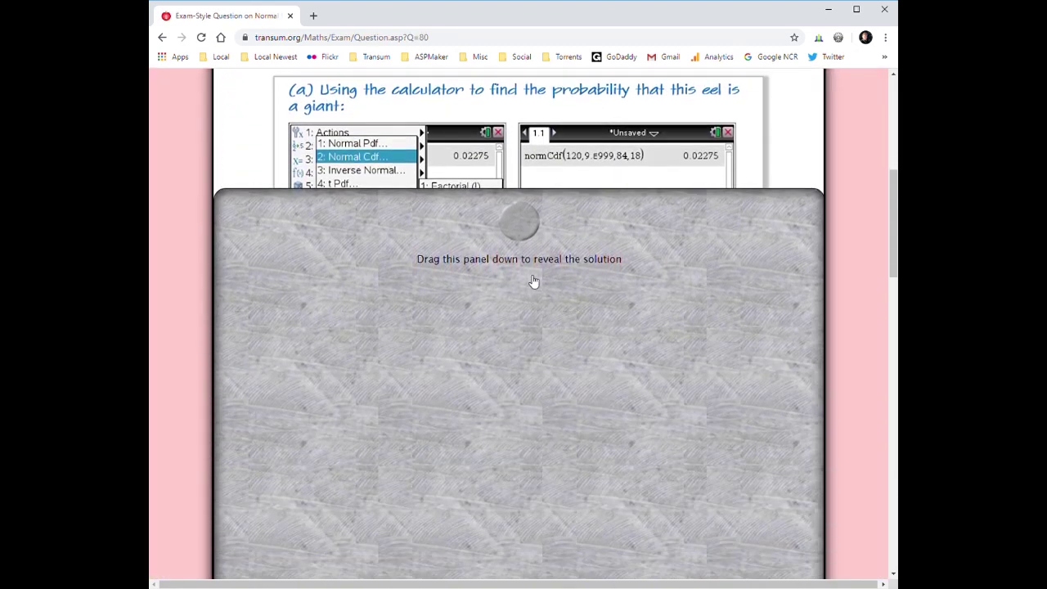
drag(533, 231, 536, 419)
scroll(568, 374, down, 1)
scroll(569, 375, down, 1)
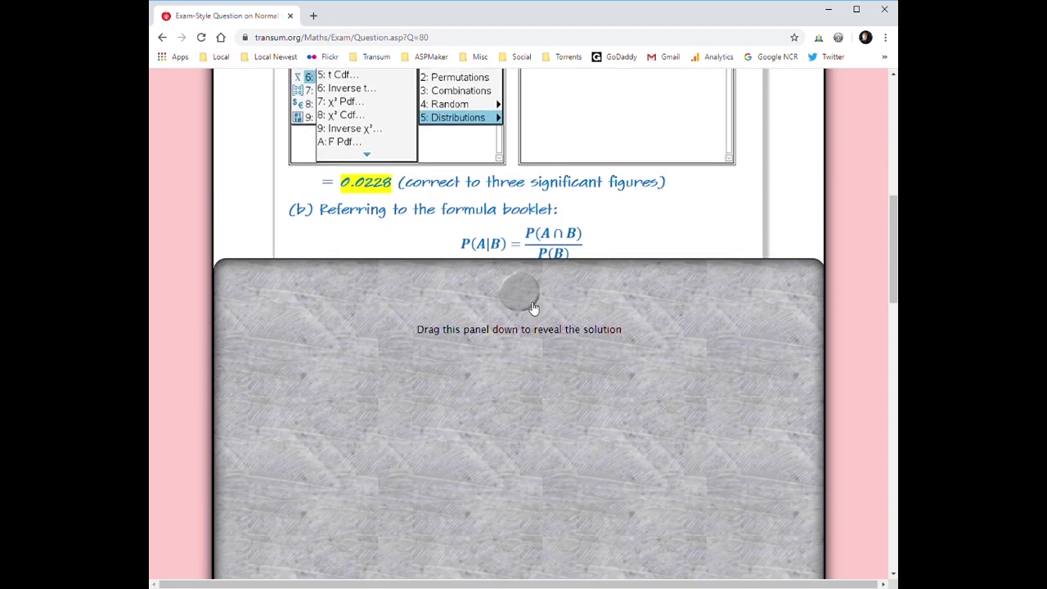
drag(533, 303, 558, 550)
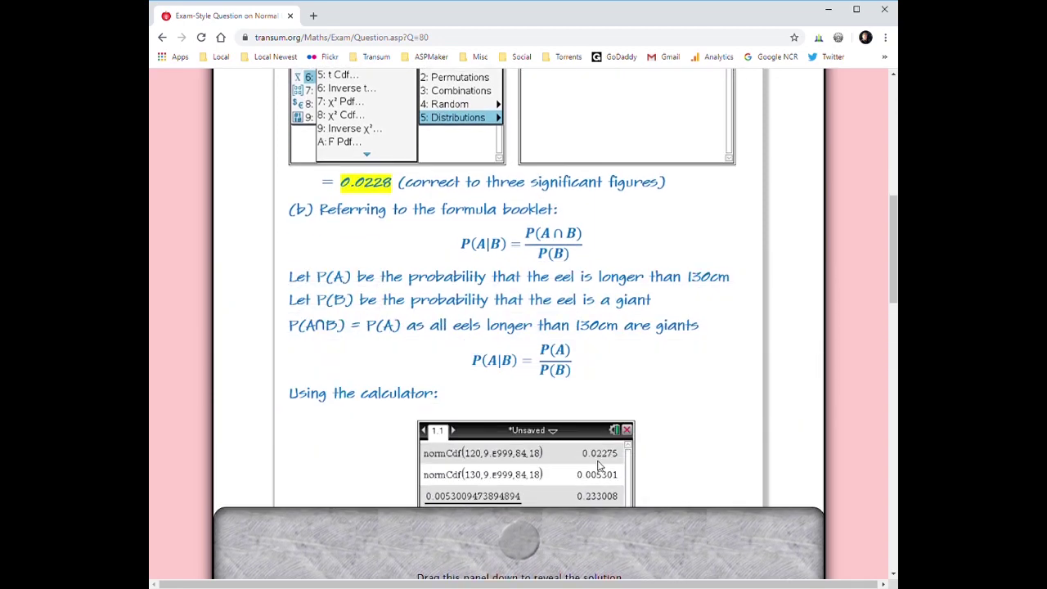
scroll(540, 368, down, 2)
drag(532, 350, 536, 555)
scroll(564, 451, down, 3)
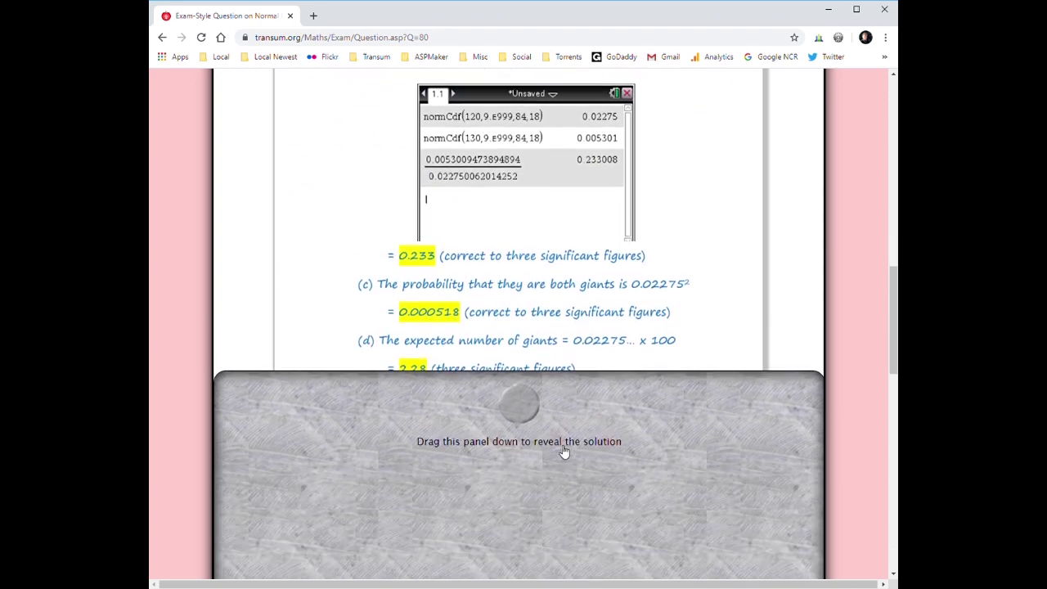
drag(523, 318, 518, 554)
Review the revealed solution and drag the panel back up to cover part of it
scroll(561, 363, up, 10)
scroll(561, 364, up, 2)
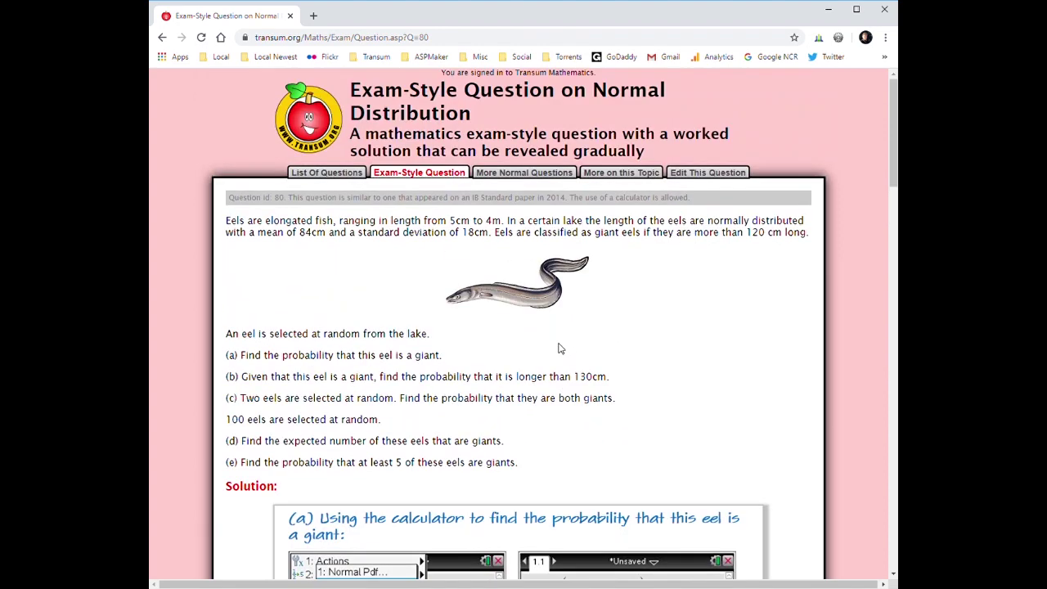
scroll(550, 352, down, 2)
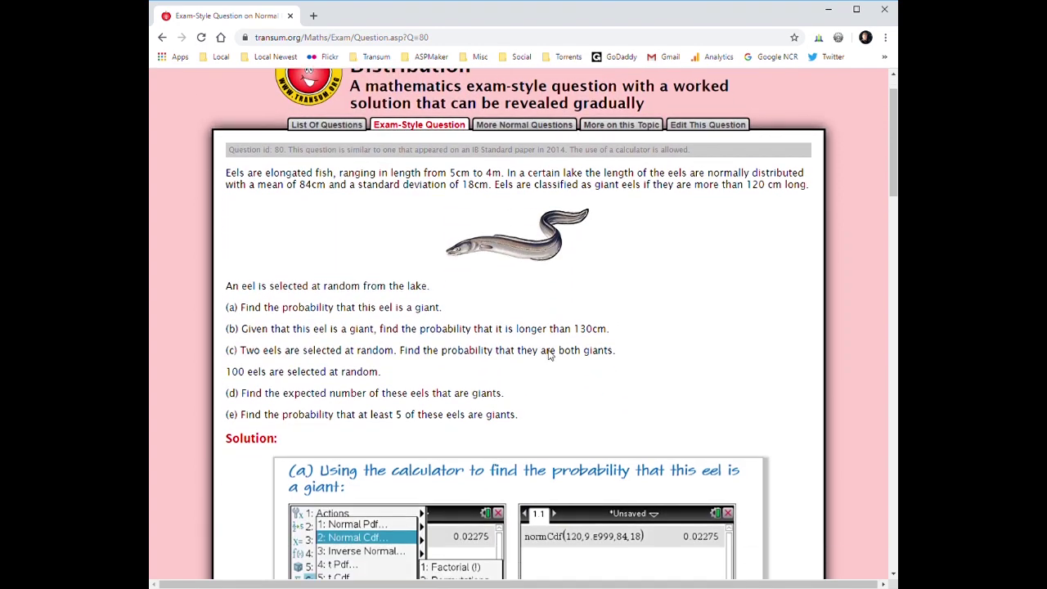
scroll(546, 353, down, 2)
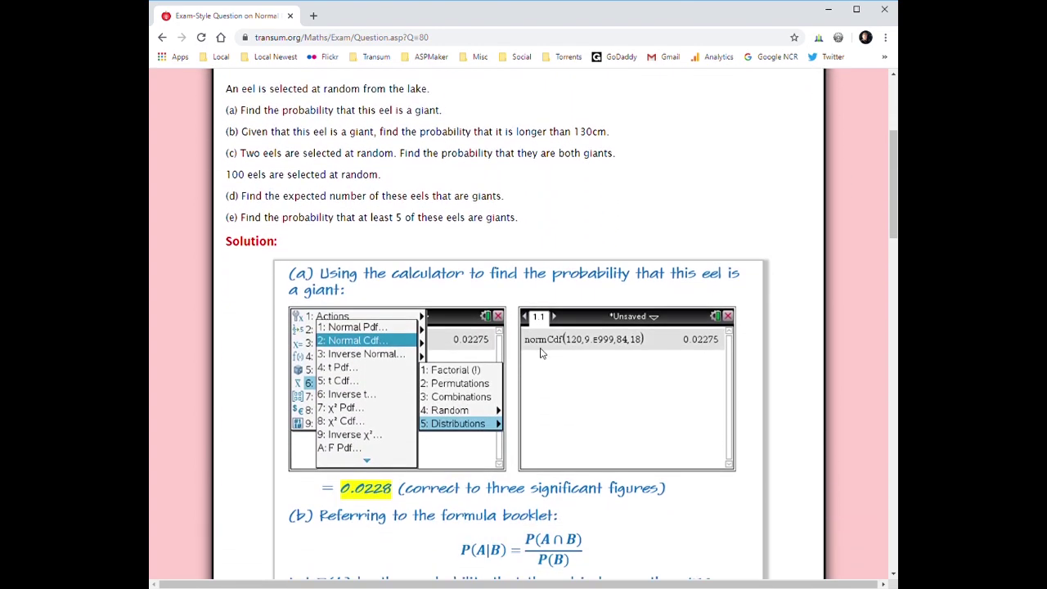
scroll(528, 405, down, 3)
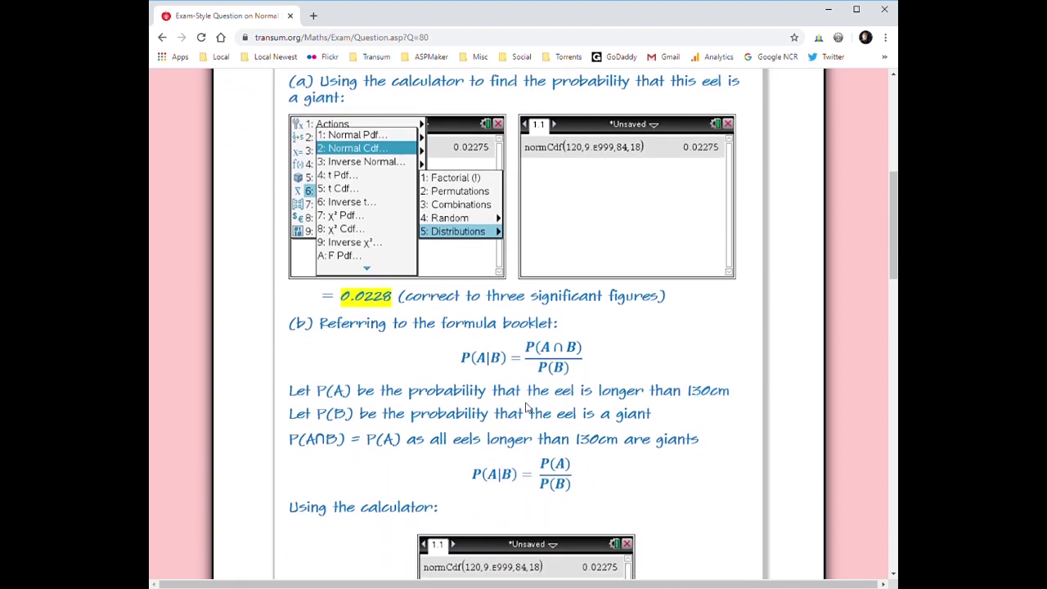
scroll(528, 406, down, 8)
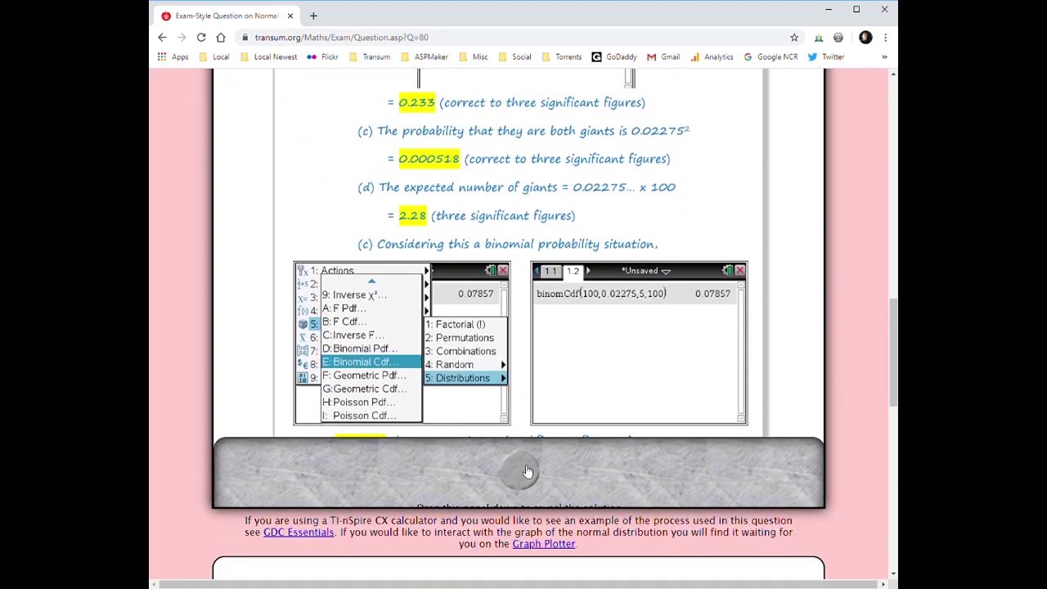
drag(527, 472, 522, 263)
scroll(555, 302, up, 3)
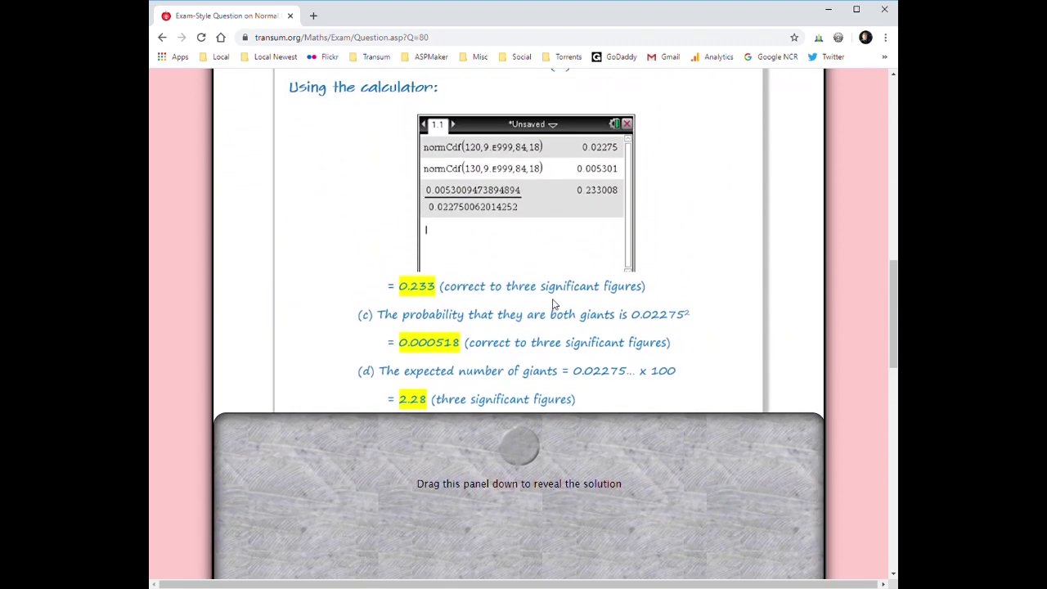
drag(532, 445, 530, 418)
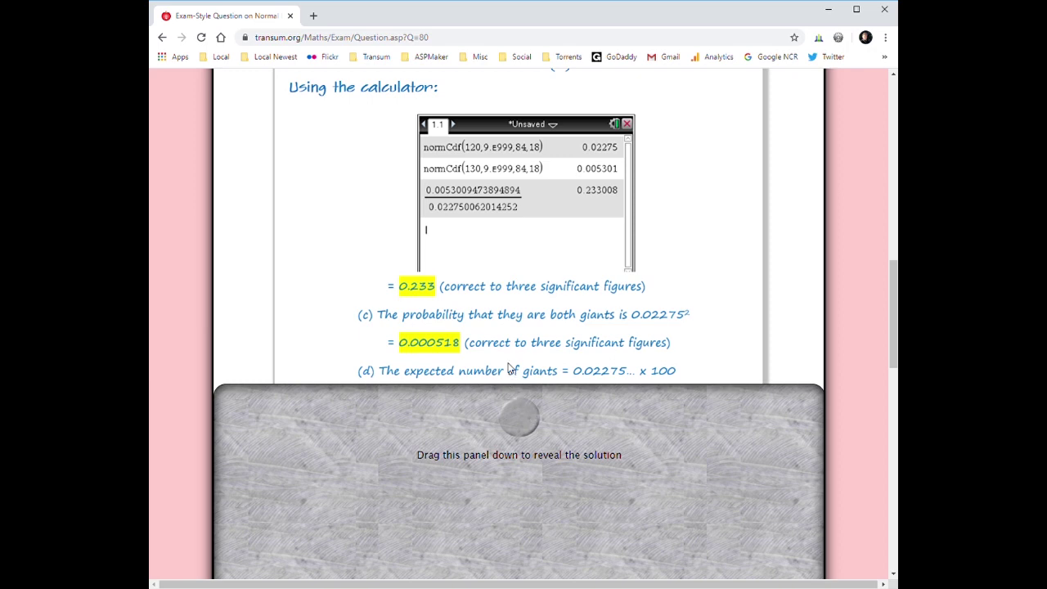
scroll(508, 372, up, 7)
scroll(508, 368, up, 4)
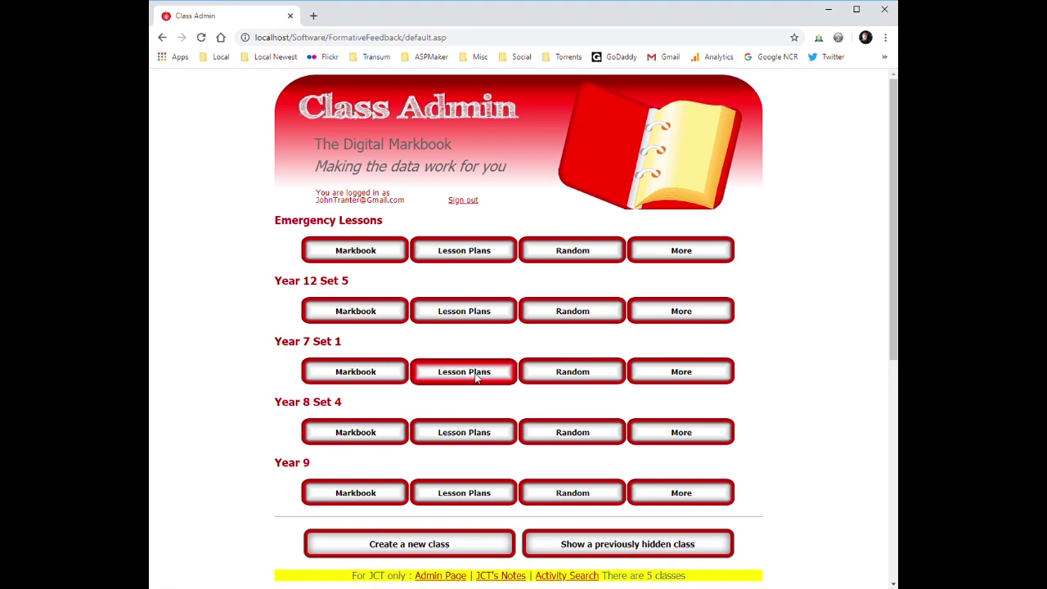
Open Year 12 Set 5's lesson plans and begin a new lesson plan
click(451, 314)
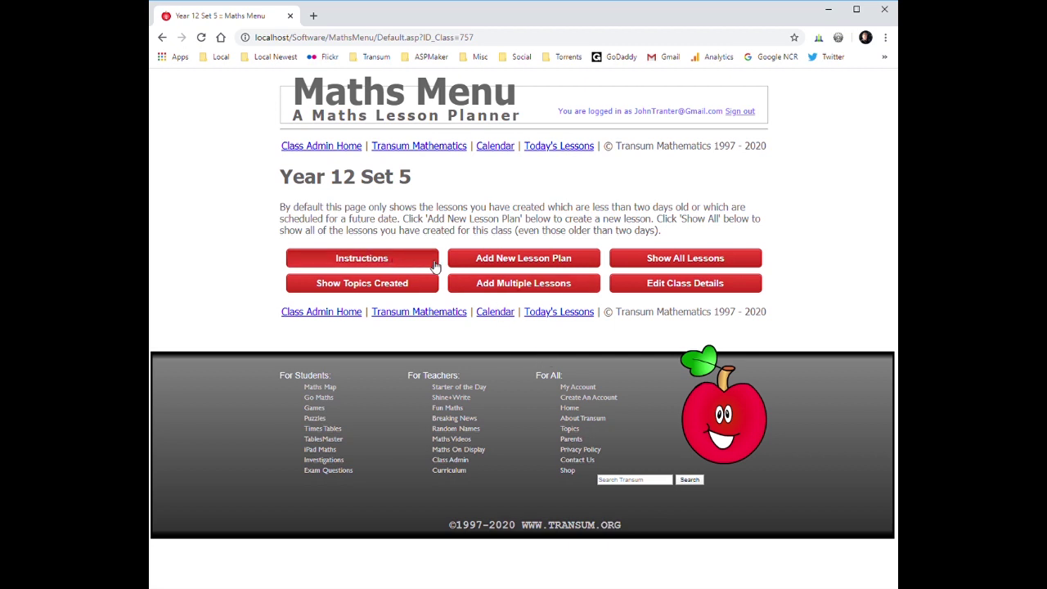
click(524, 260)
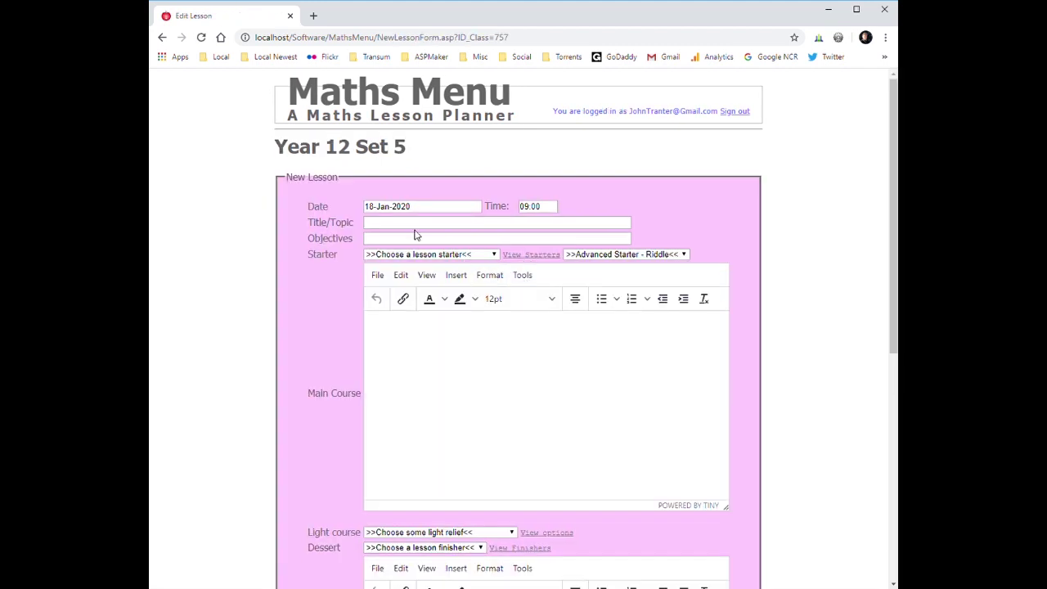
Date the Year 12 Set 5 lesson 21 Jan 2020 at 09:15 and title it 'Factors'
click(429, 207)
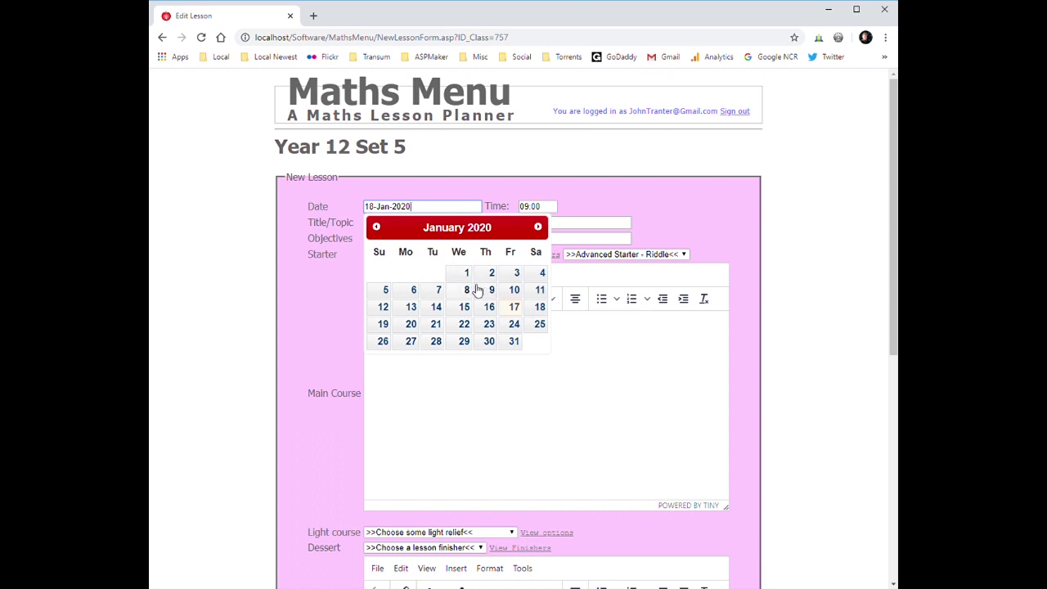
click(437, 324)
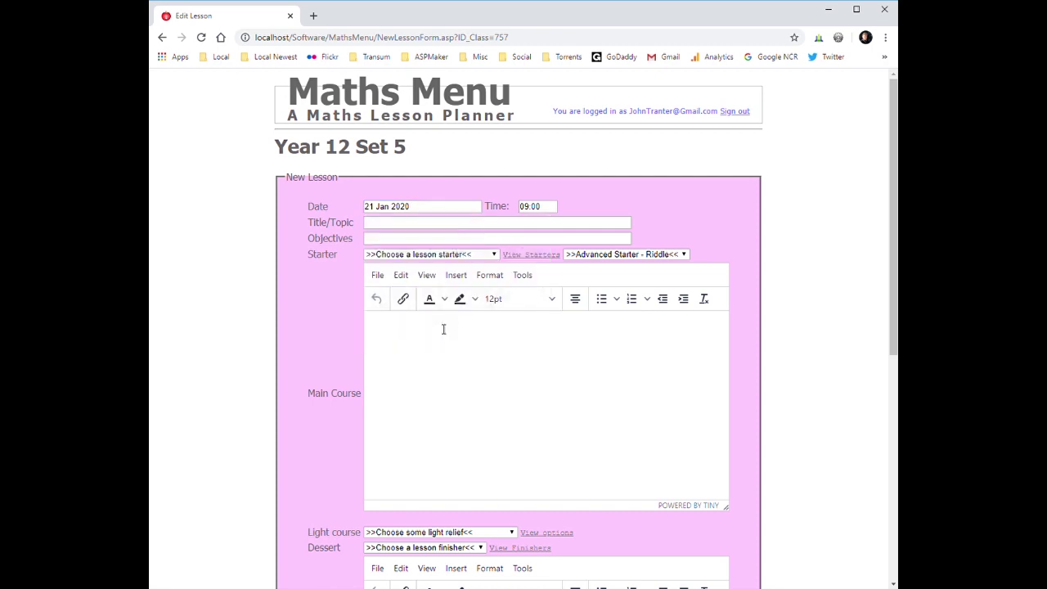
click(538, 210)
text(15)
key(Tab)
text(Fa)
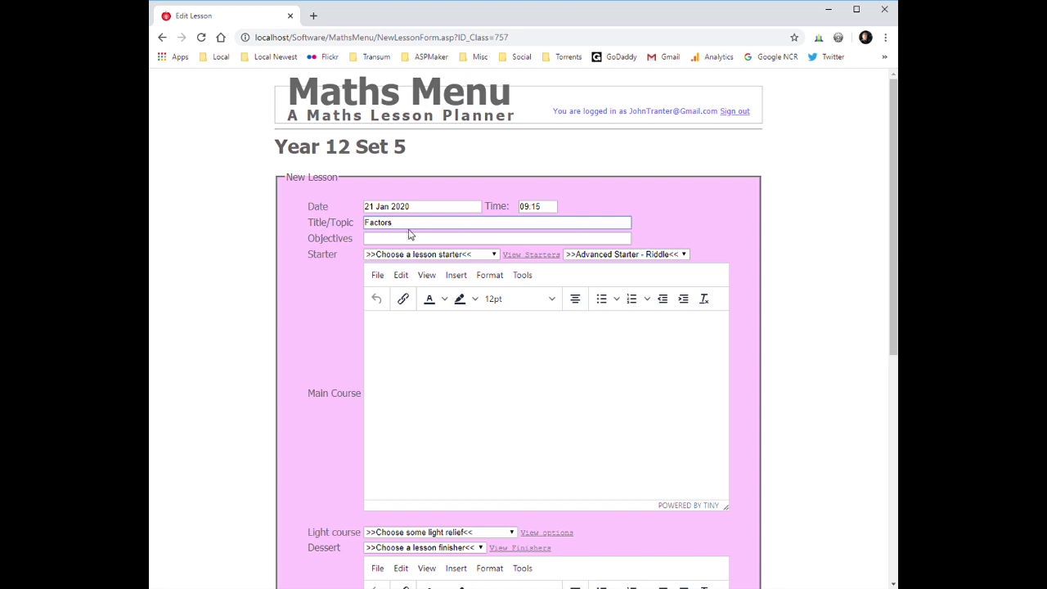
Choose Factuples as the starter, glancing at the Advanced Starter options without picking one
click(409, 244)
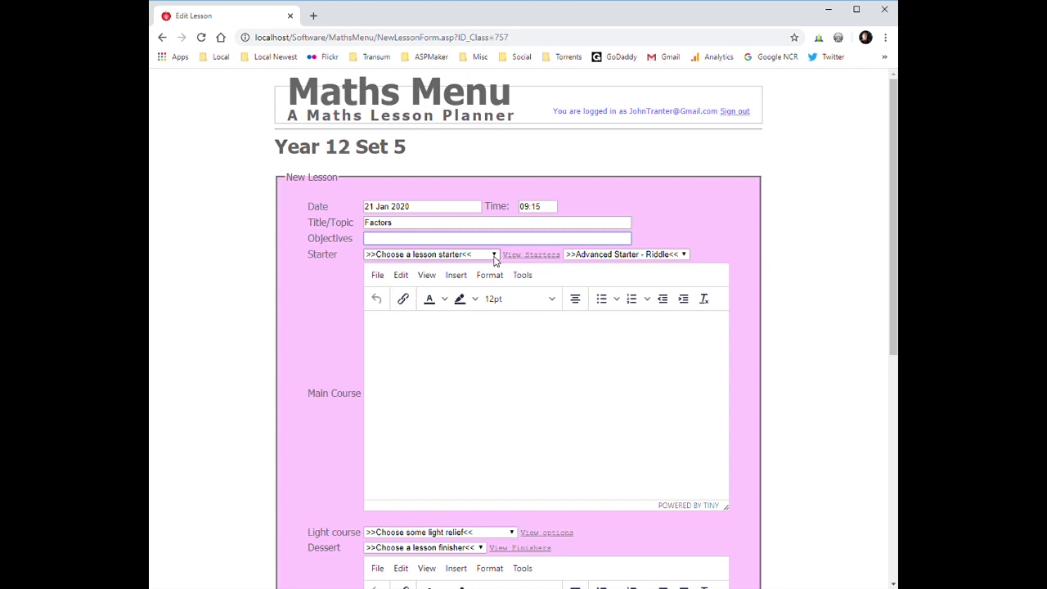
click(495, 255)
click(450, 342)
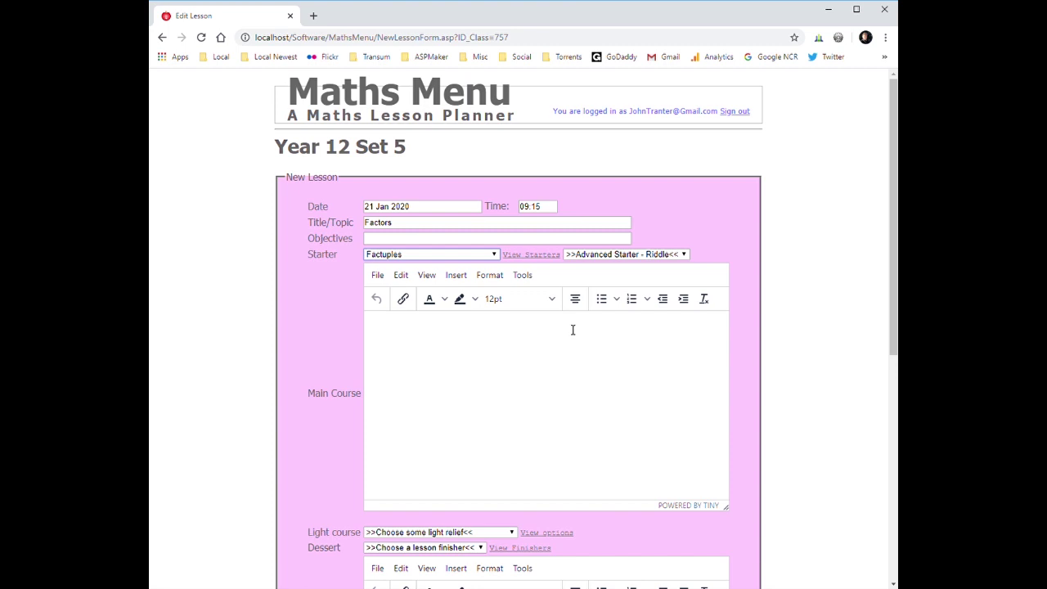
click(673, 256)
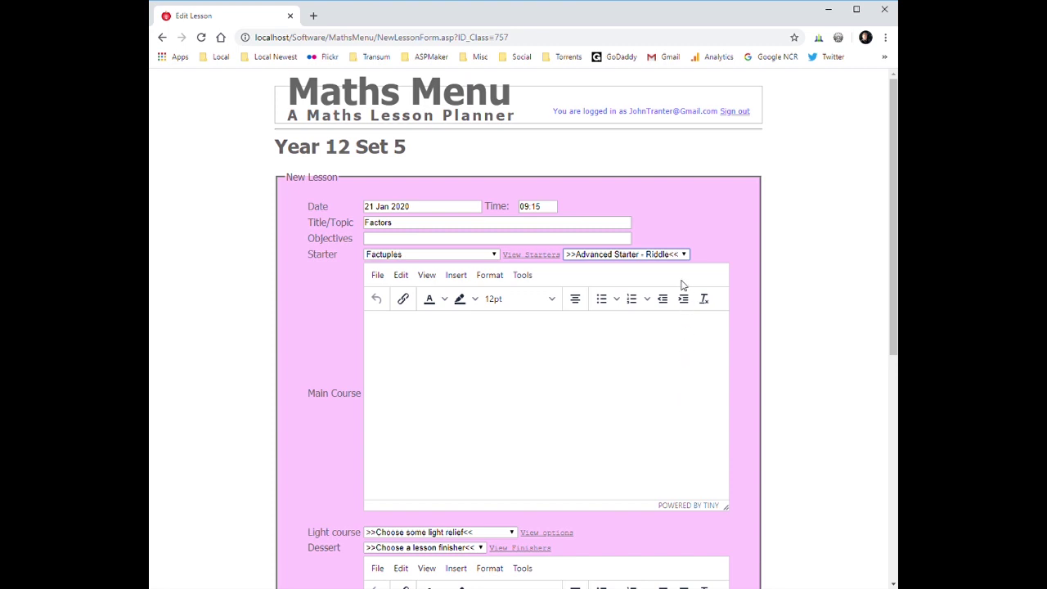
click(719, 242)
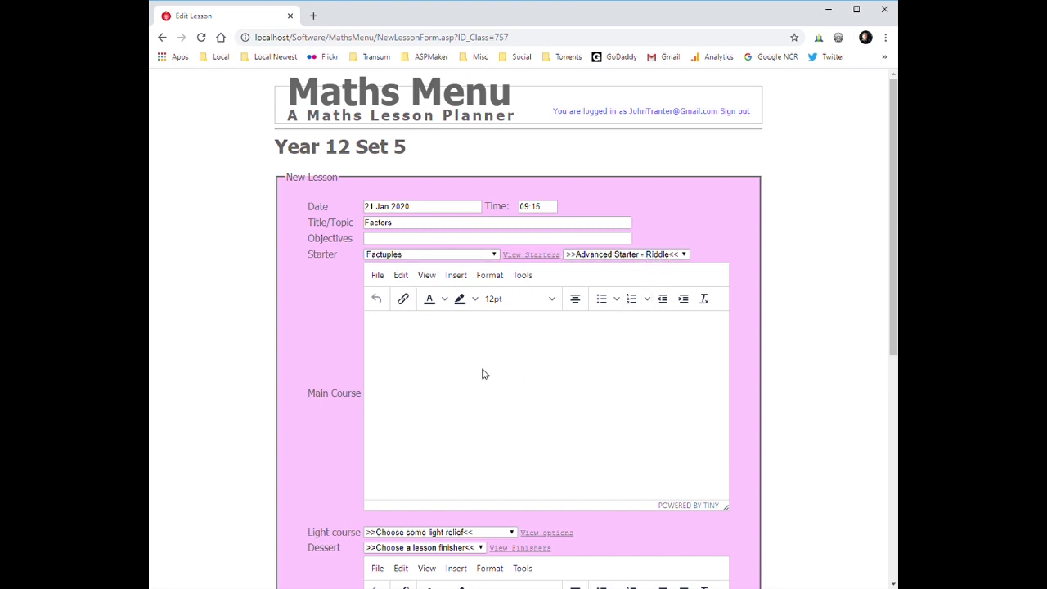
Enter 'Welcome' and 'Exercise 3' as a bulleted main course, then go back to the Polygons plan
click(448, 348)
text(Welcome)
key(Return)
text(Exercise)
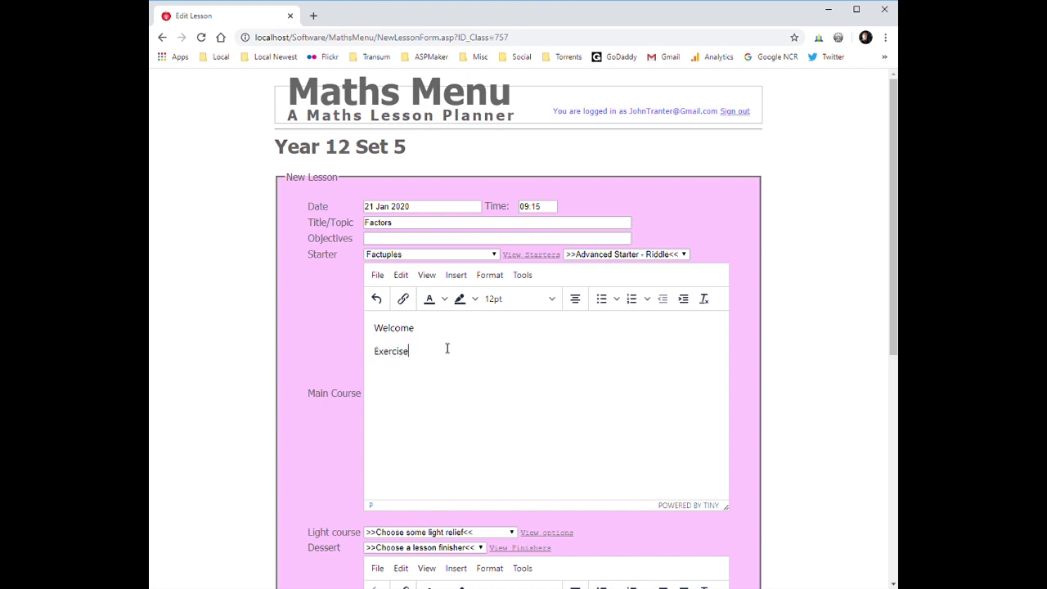
text( 3)
drag(430, 353, 375, 336)
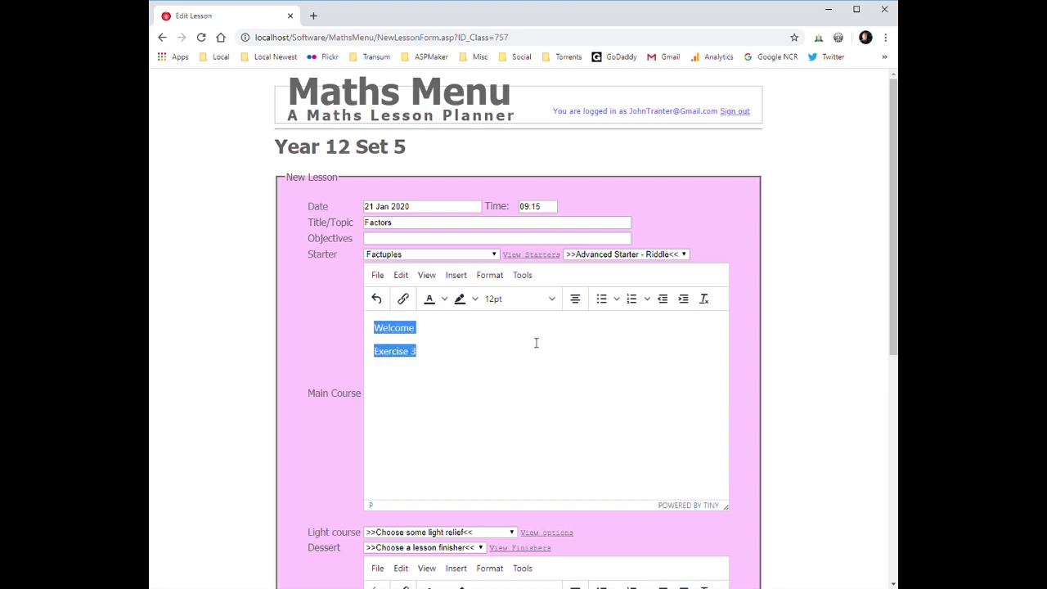
click(602, 301)
click(497, 350)
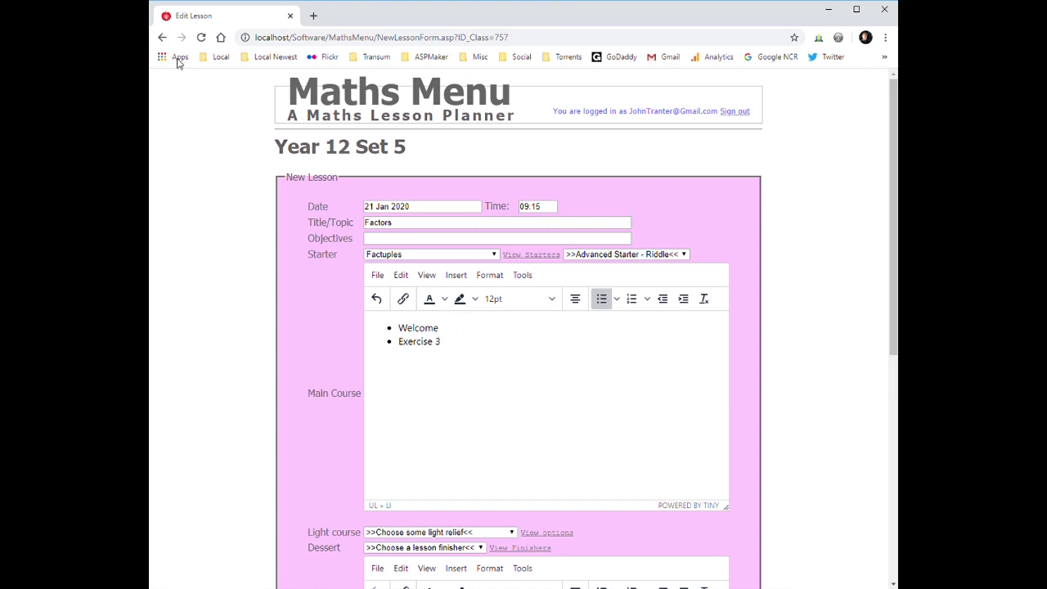
click(163, 38)
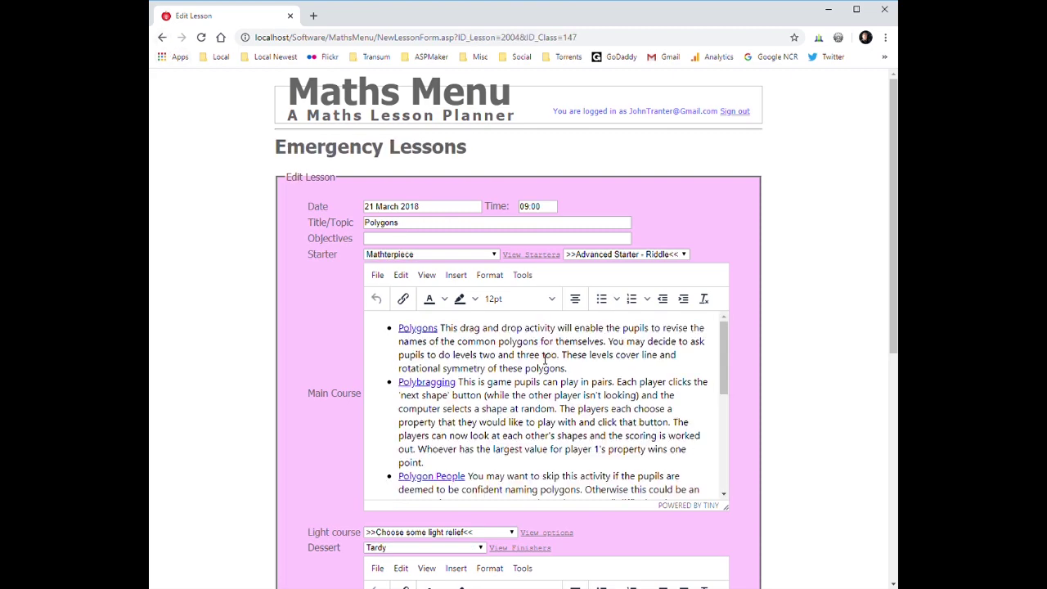
scroll(545, 359, down, 6)
scroll(542, 363, up, 3)
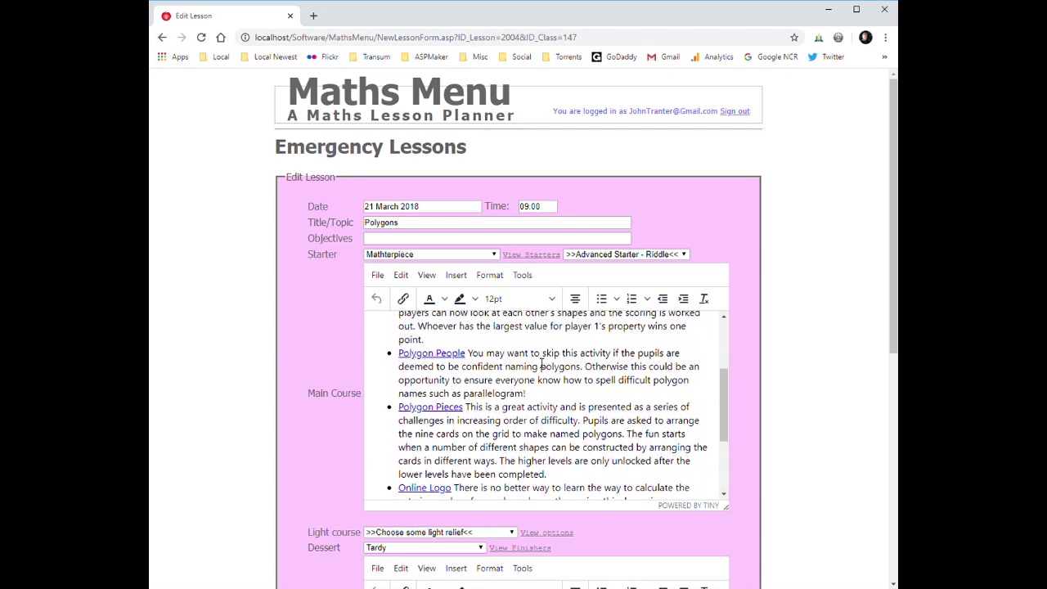
scroll(541, 364, up, 3)
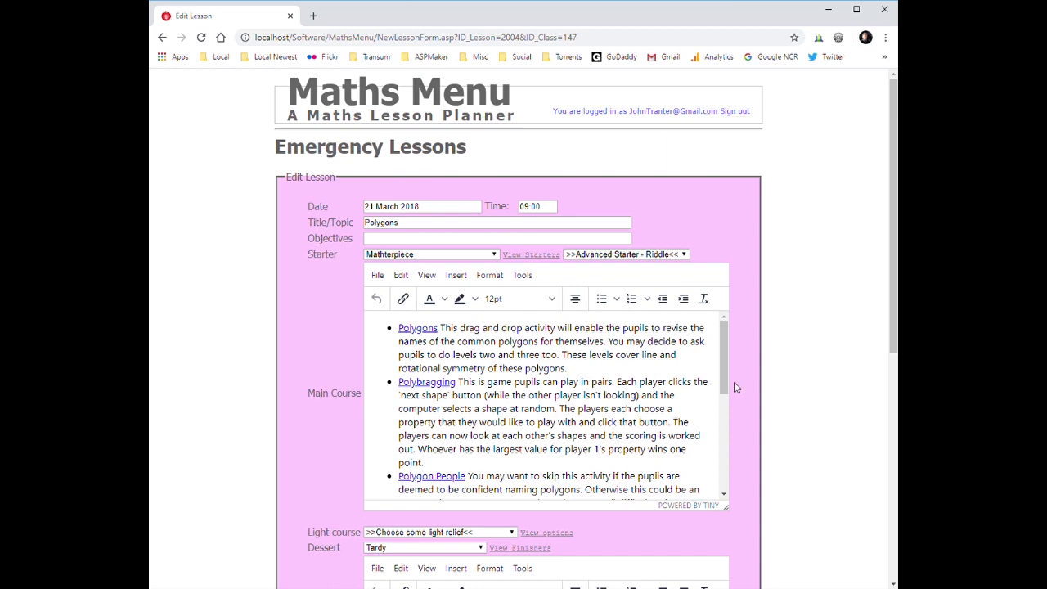
scroll(746, 393, down, 2)
scroll(746, 393, down, 2)
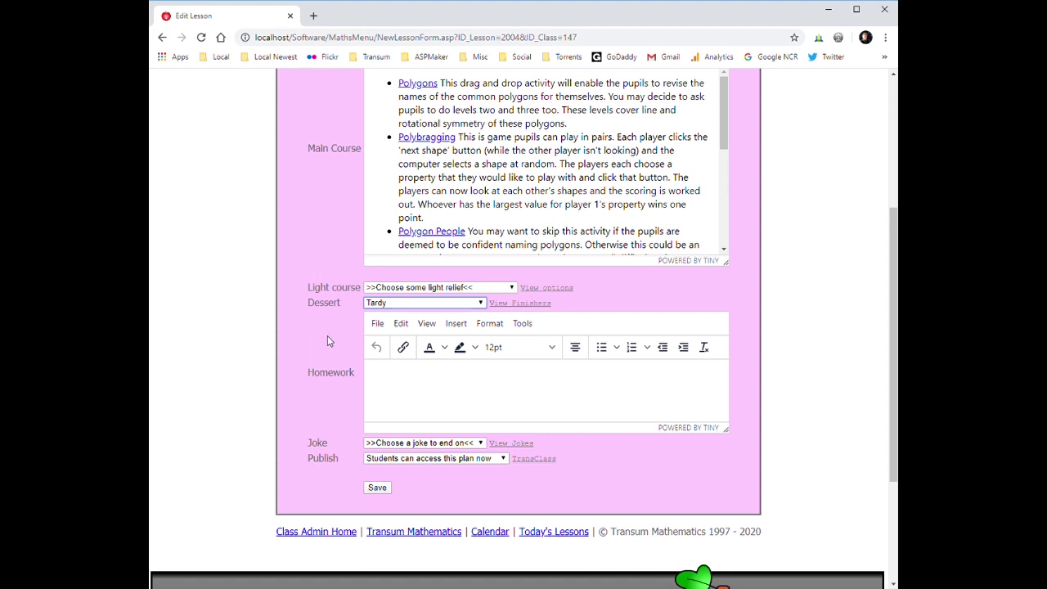
click(462, 389)
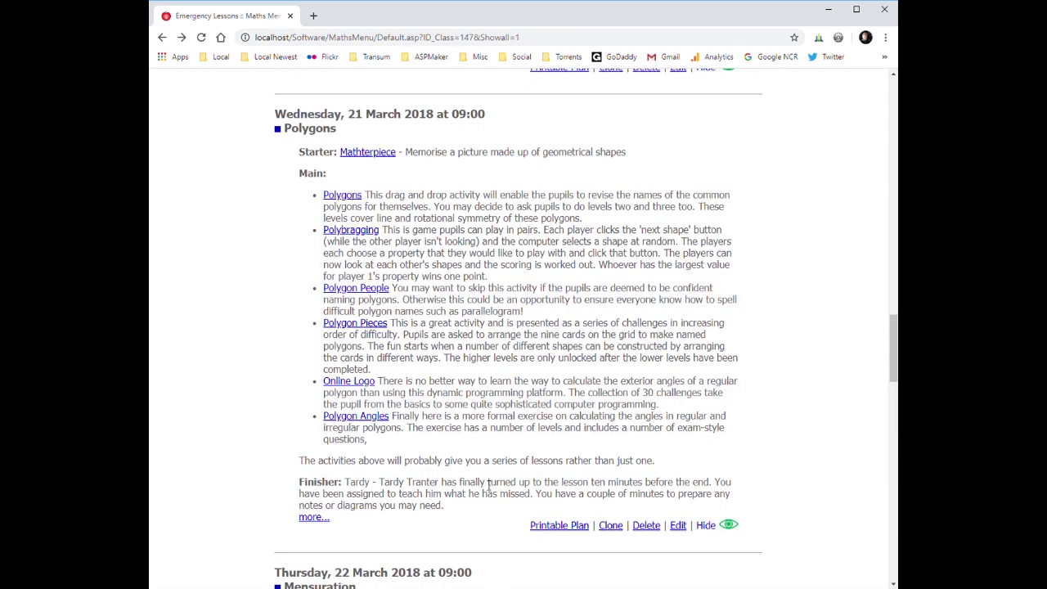
Open the printable plan for the 9 Mar 2018 Mental Maths lesson
click(567, 530)
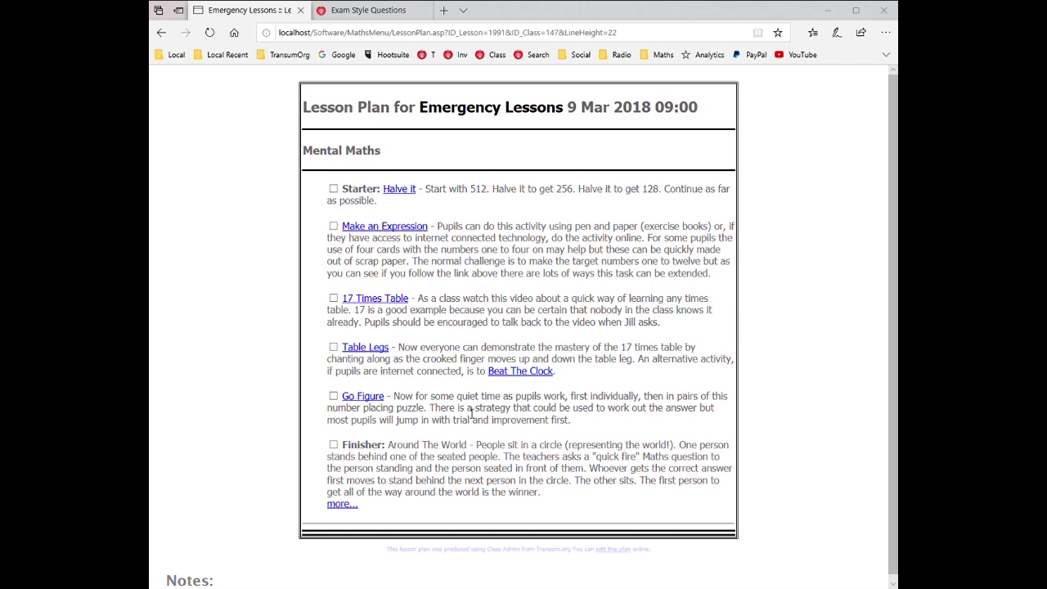
Tick off Halve it and Make an Expression, highlight Go Figure, then return to Class Admin home
click(334, 189)
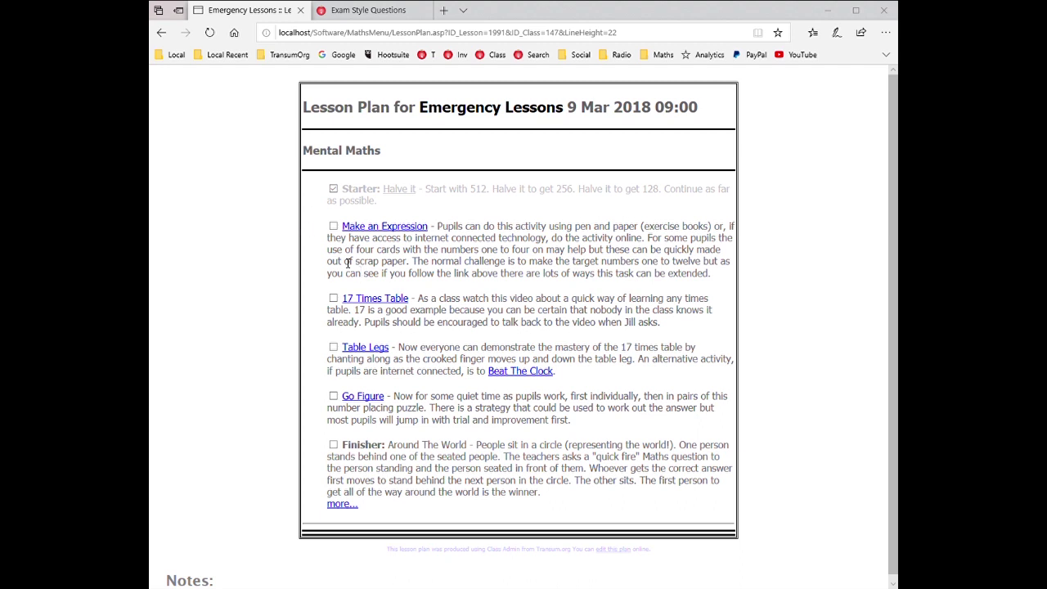
click(334, 226)
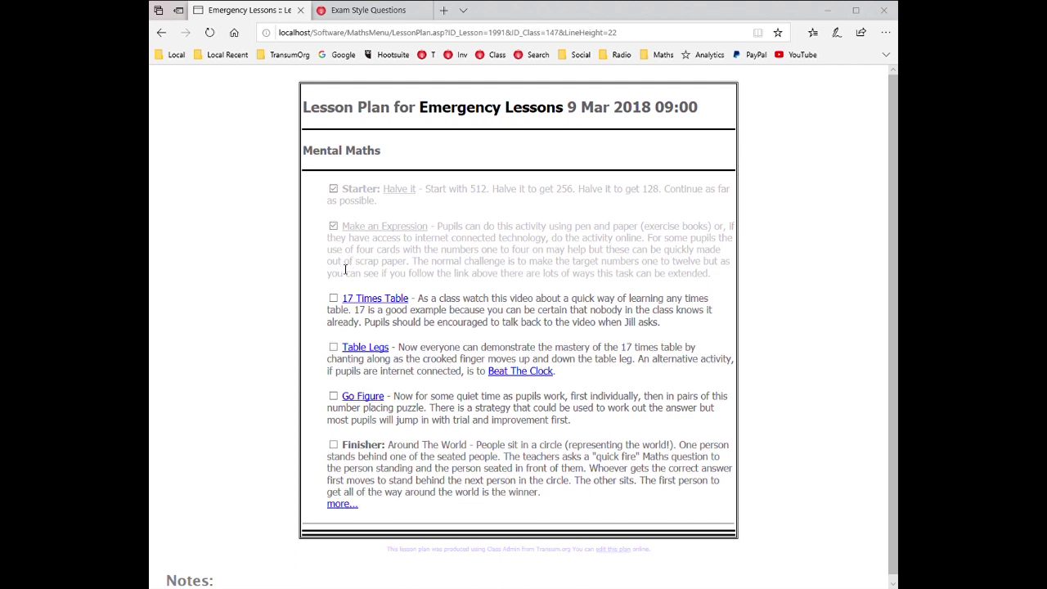
click(334, 398)
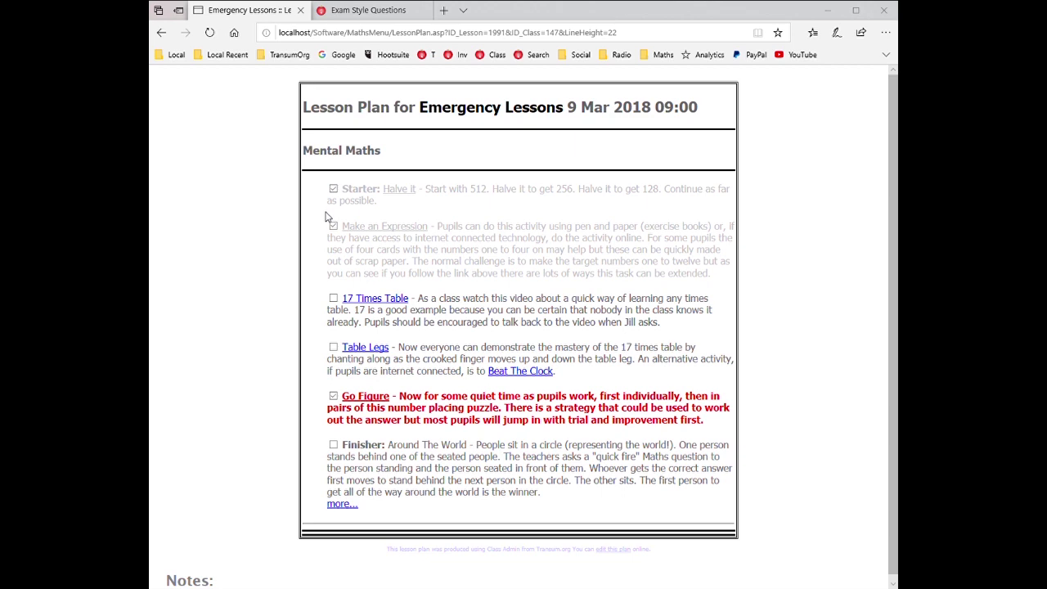
key(alt+Left)
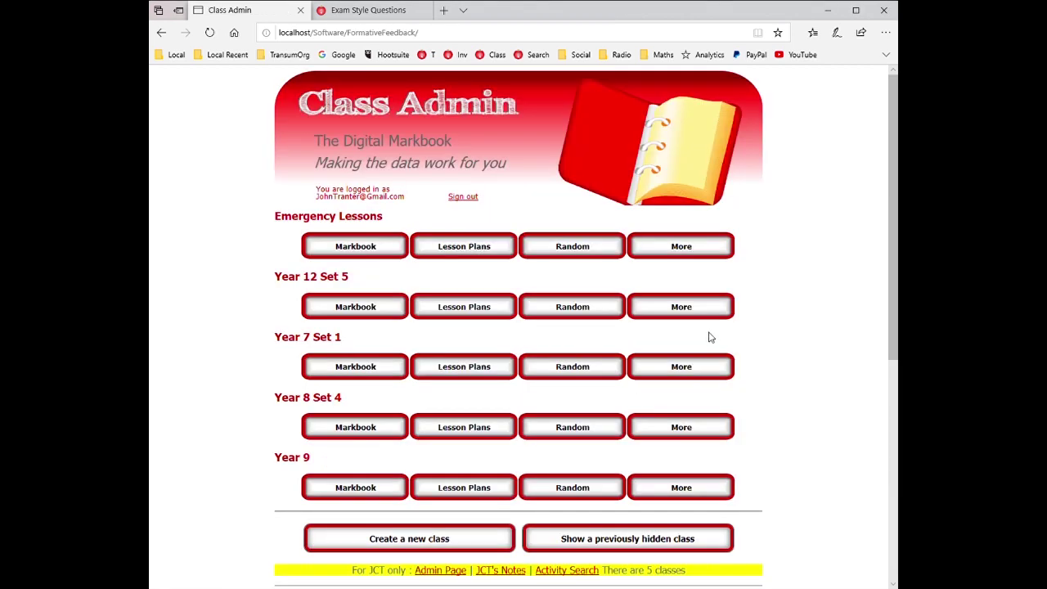
Open the Student Access page for Year 12 Set 5 from its More options
click(689, 309)
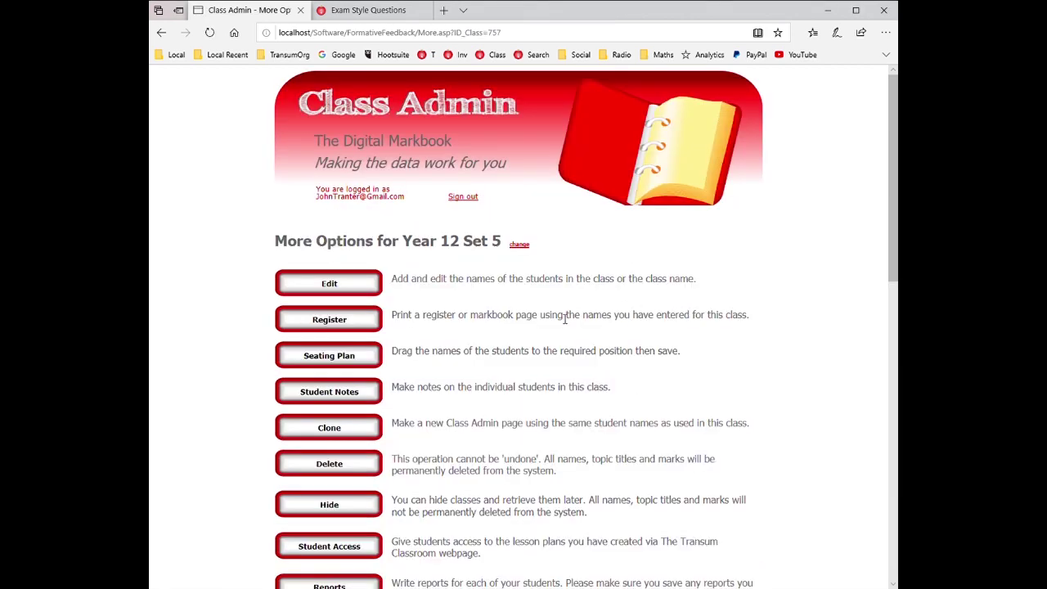
scroll(562, 319, down, 2)
scroll(558, 323, down, 2)
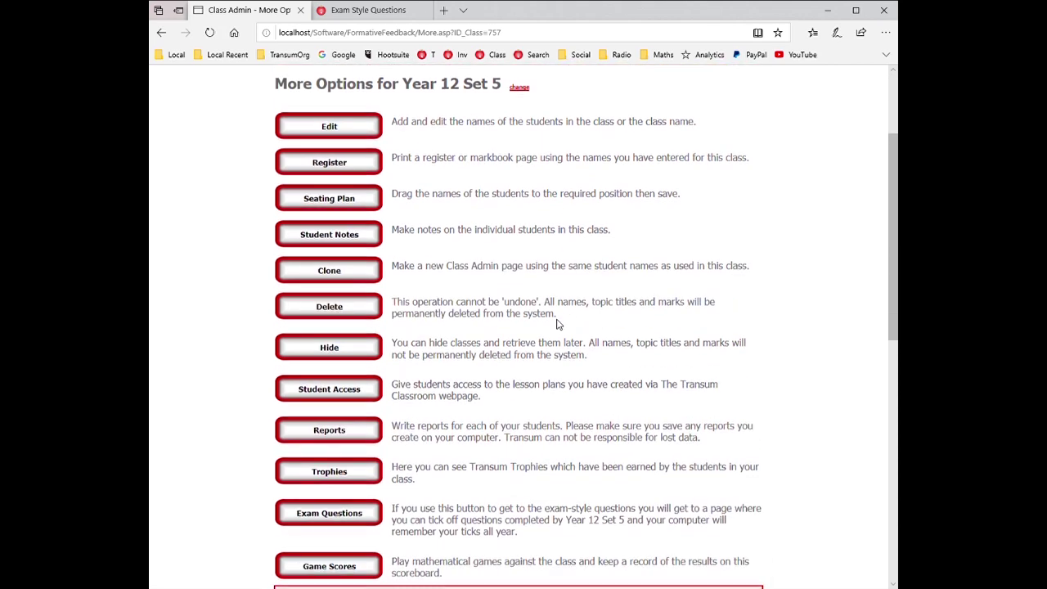
click(327, 396)
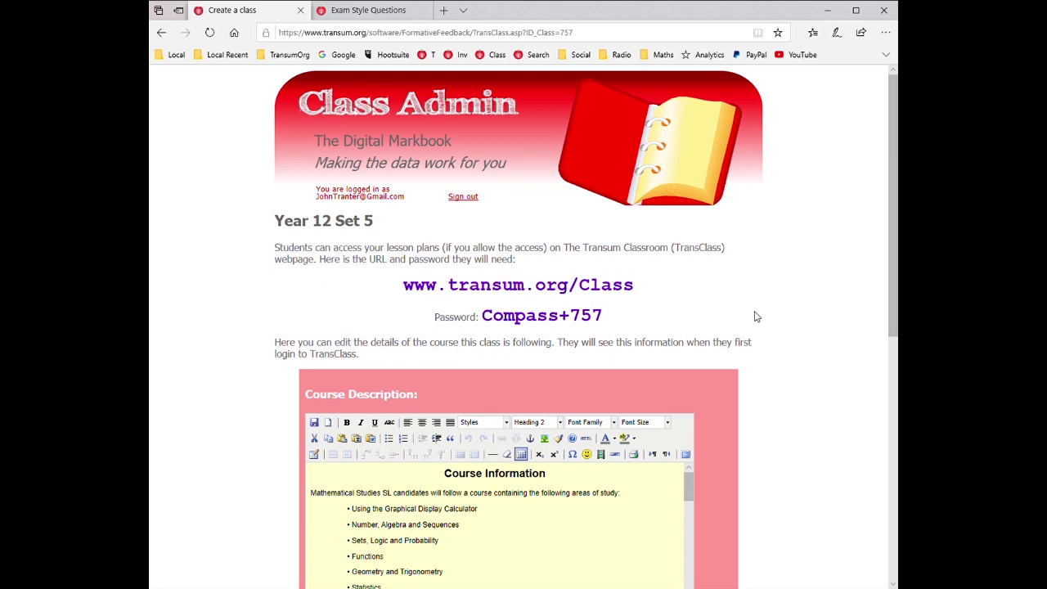
scroll(751, 315, down, 2)
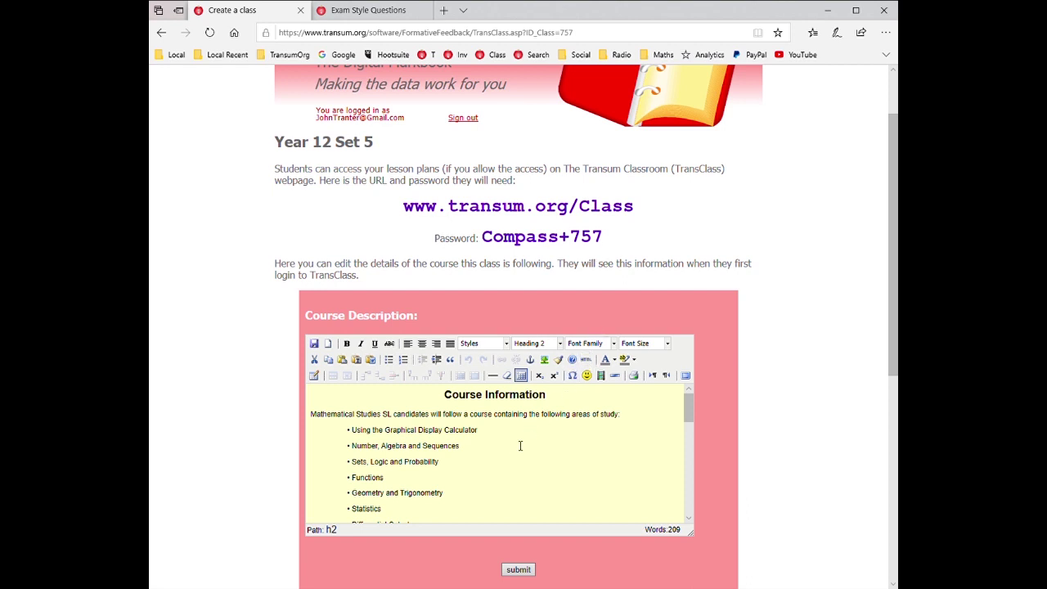
scroll(473, 452, down, 5)
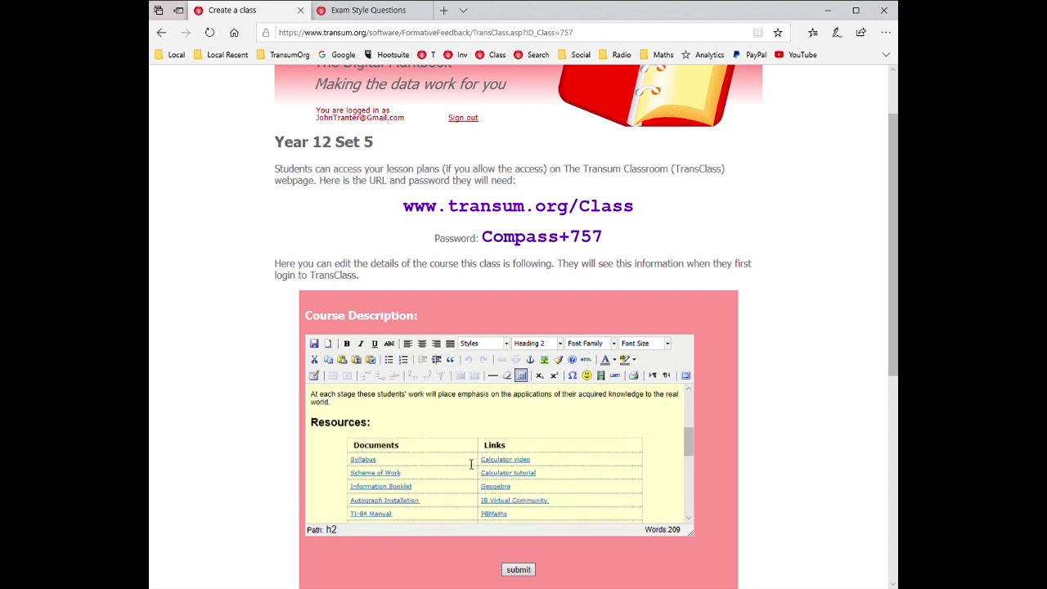
scroll(469, 465, down, 5)
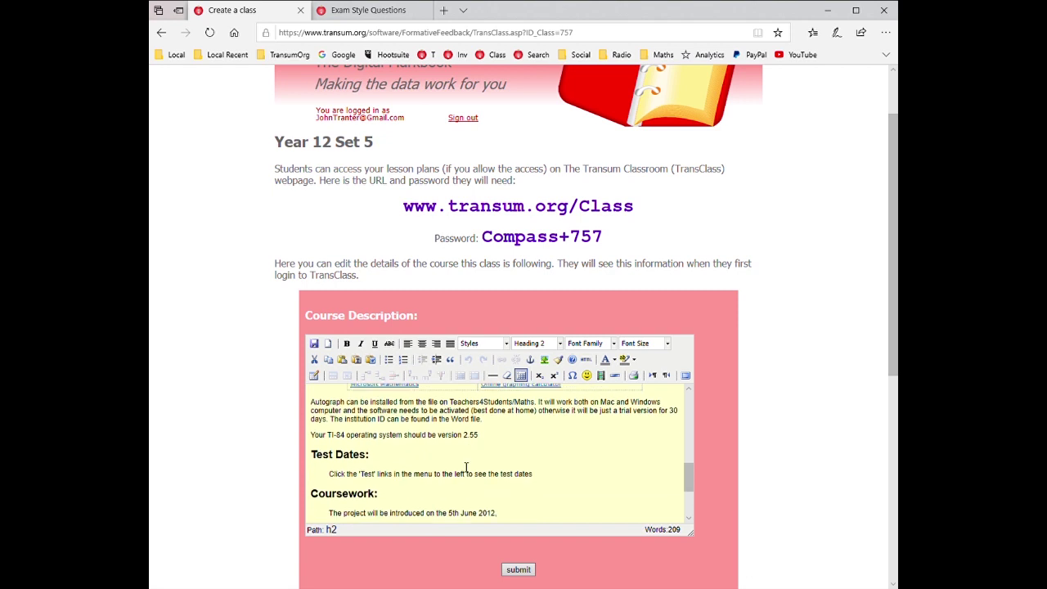
scroll(466, 468, down, 2)
scroll(462, 434, up, 3)
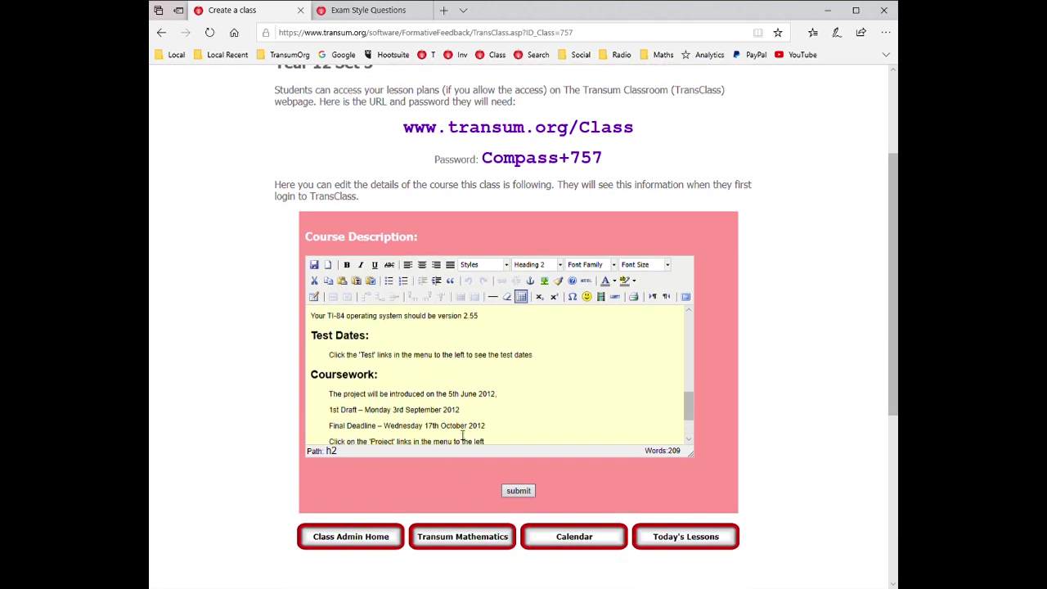
scroll(462, 434, up, 8)
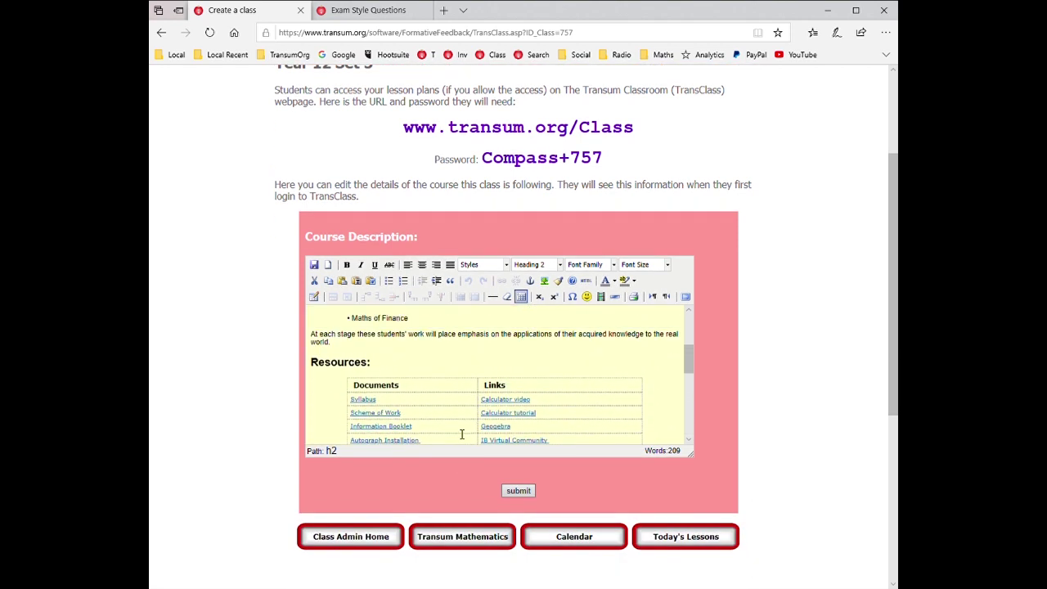
scroll(463, 434, up, 3)
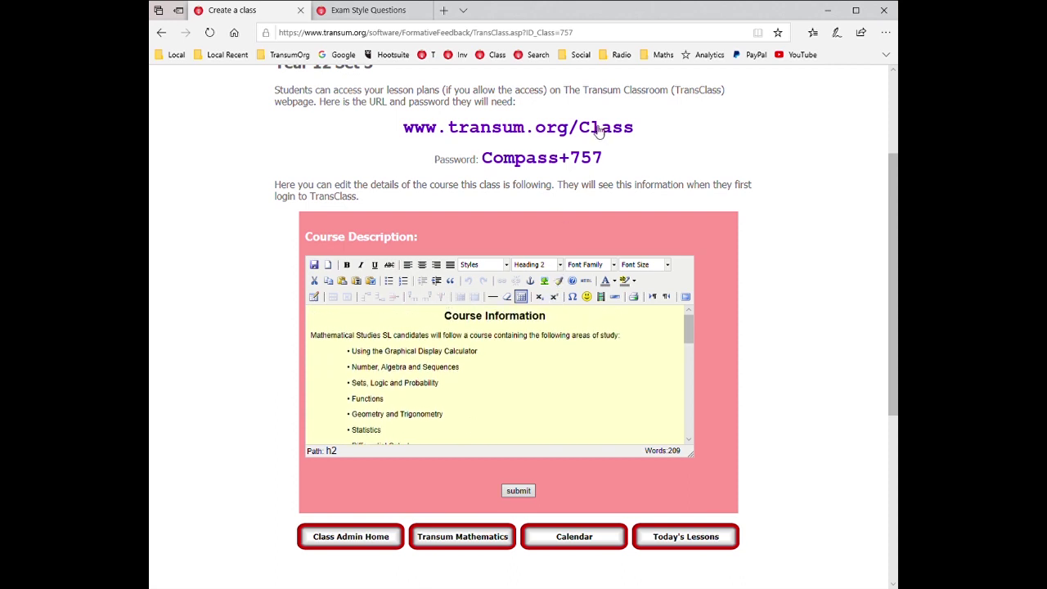
click(570, 134)
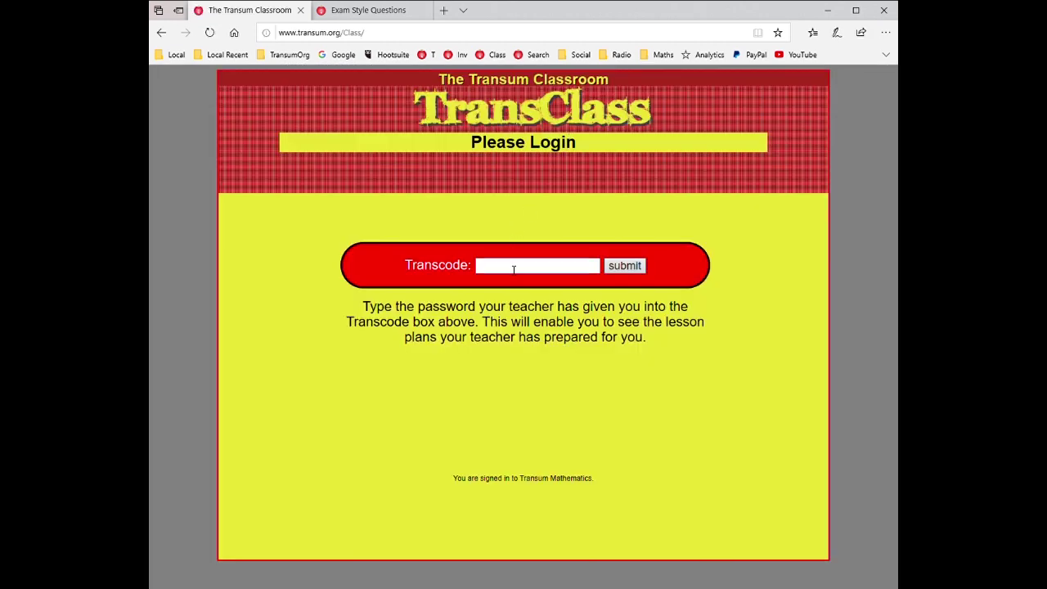
Log in to TransClass with the class password and open Chapter 11 Perimeter Area and Volume
click(514, 269)
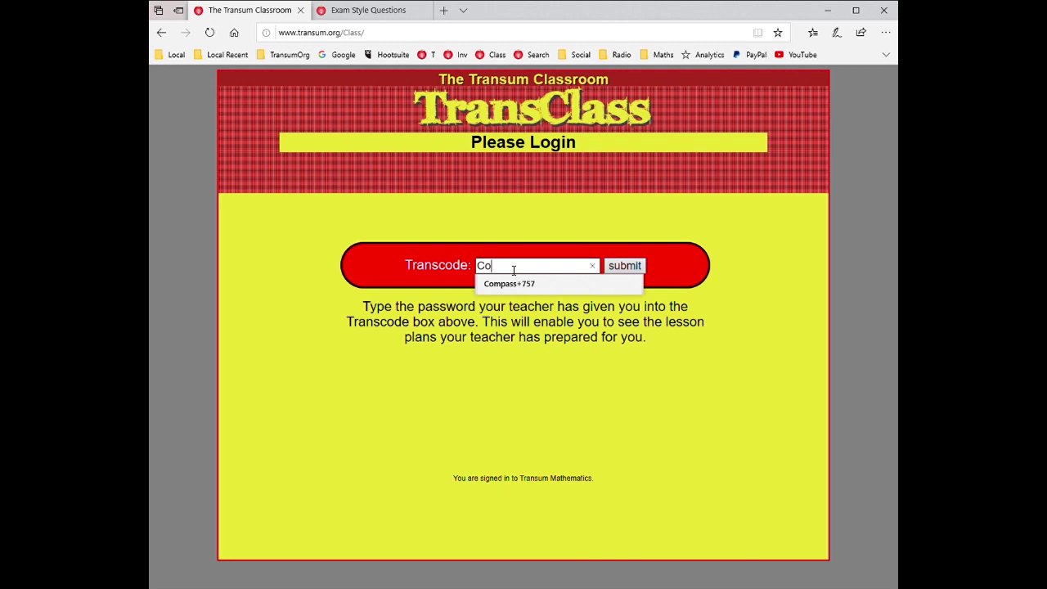
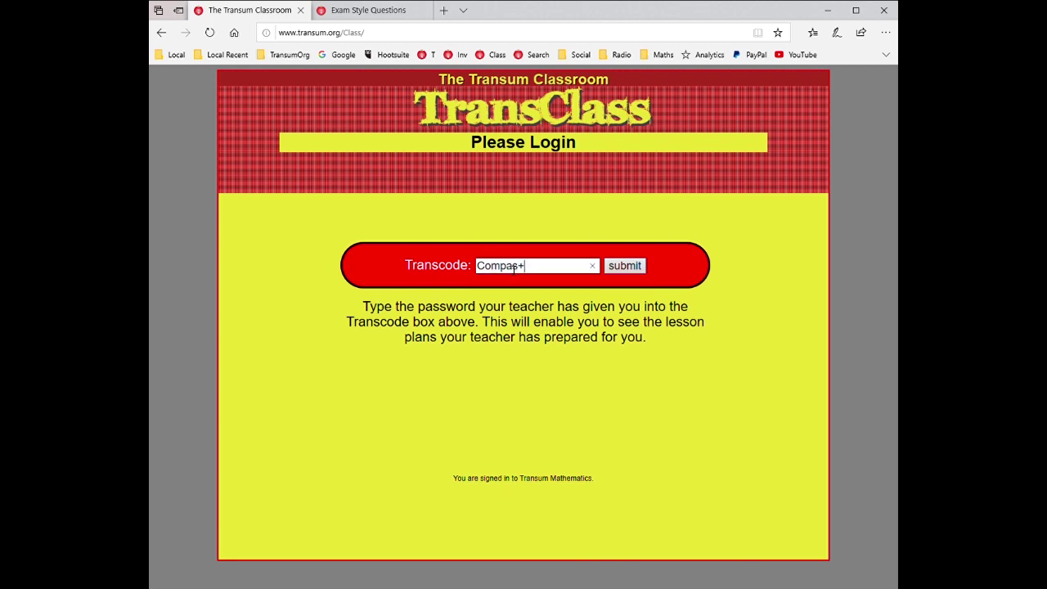
click(626, 270)
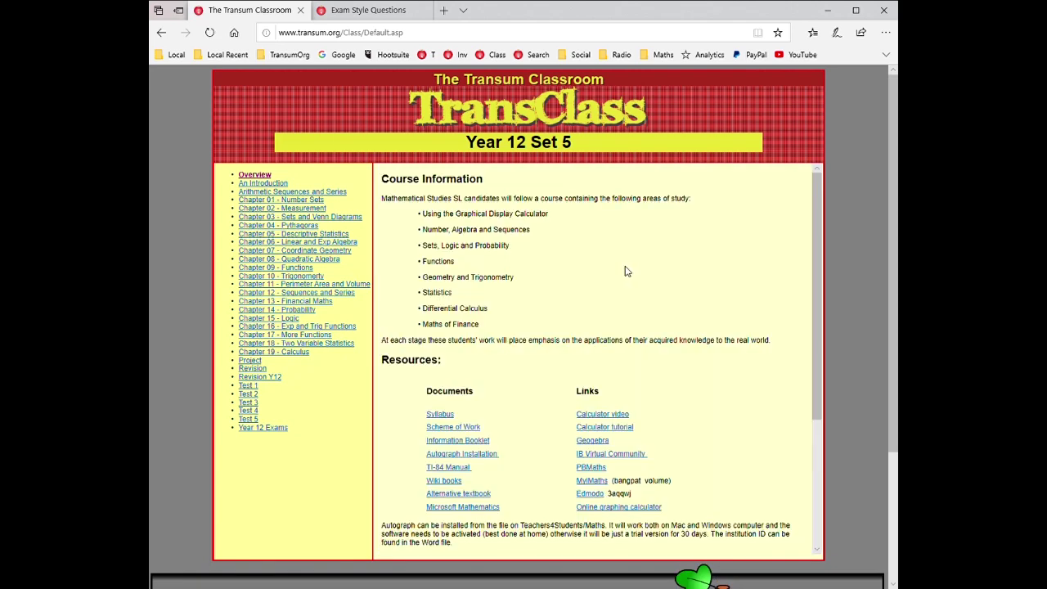
scroll(507, 315, down, 3)
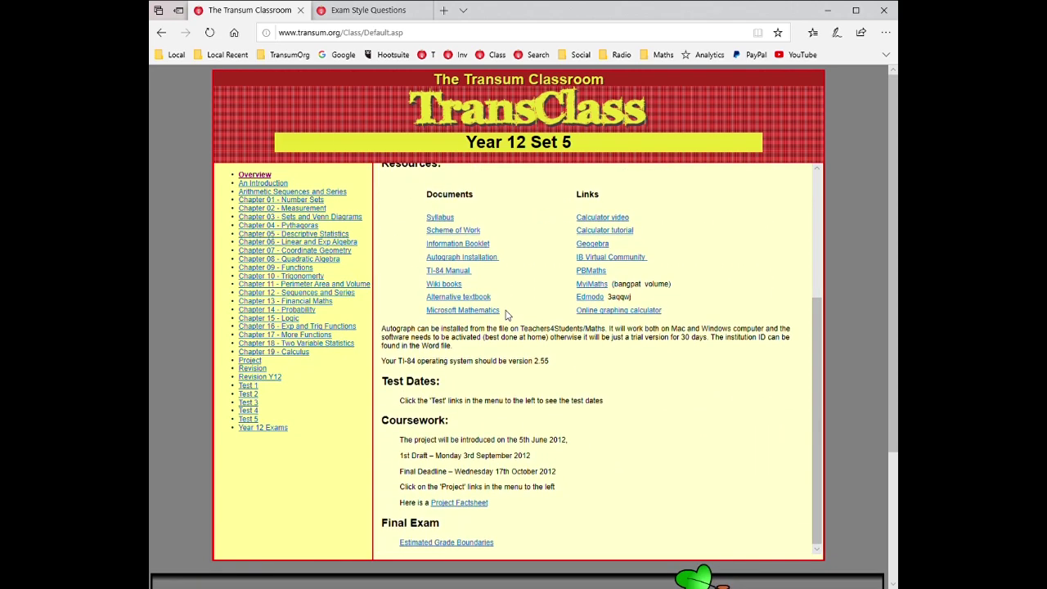
scroll(507, 315, up, 3)
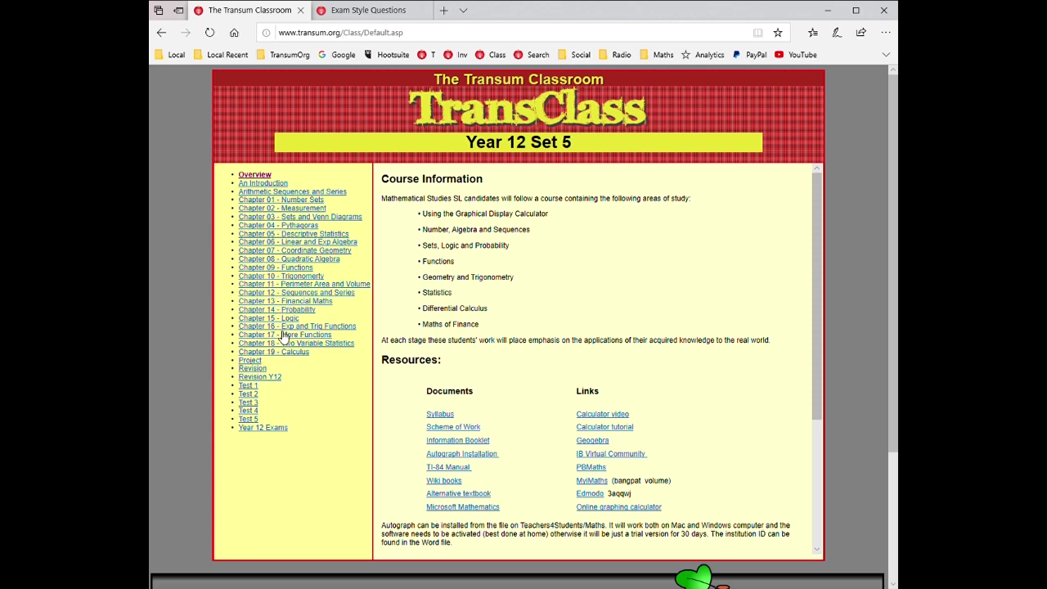
click(292, 285)
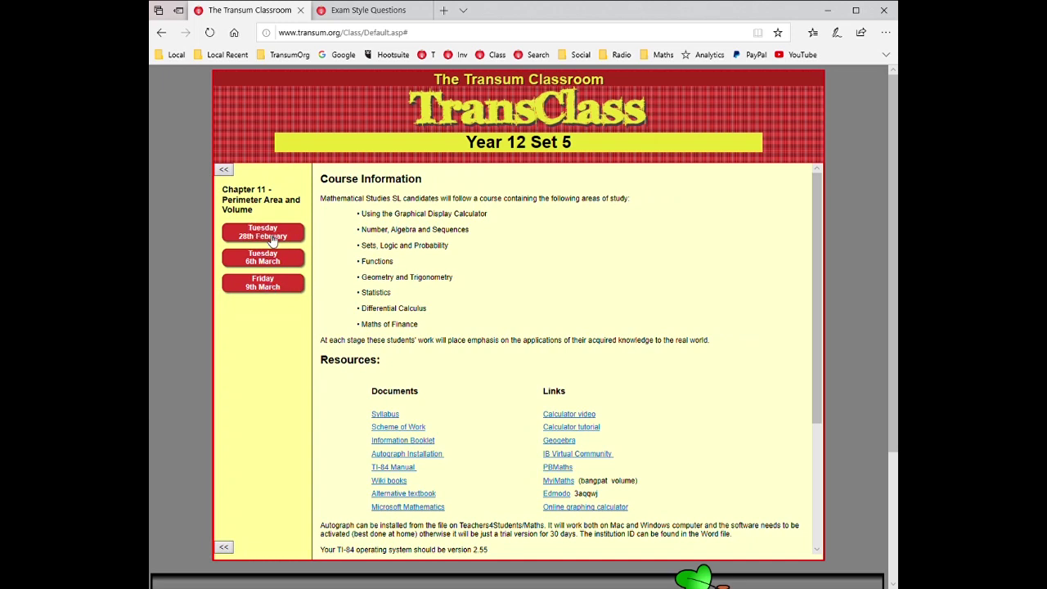
View the Chapter 11 lessons for 28 February, 6 March and 9 March in turn
click(272, 237)
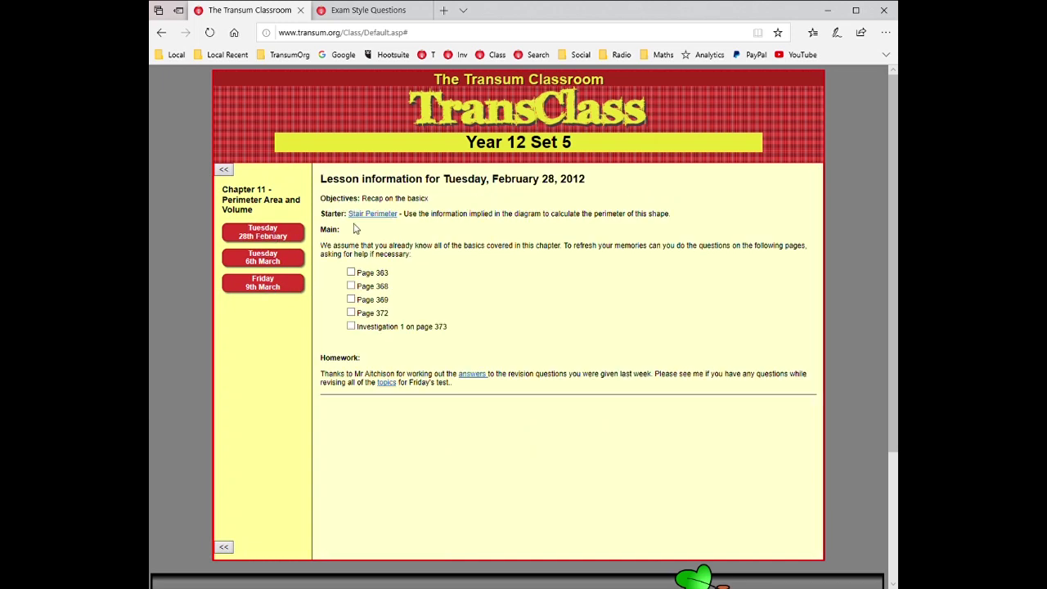
click(275, 260)
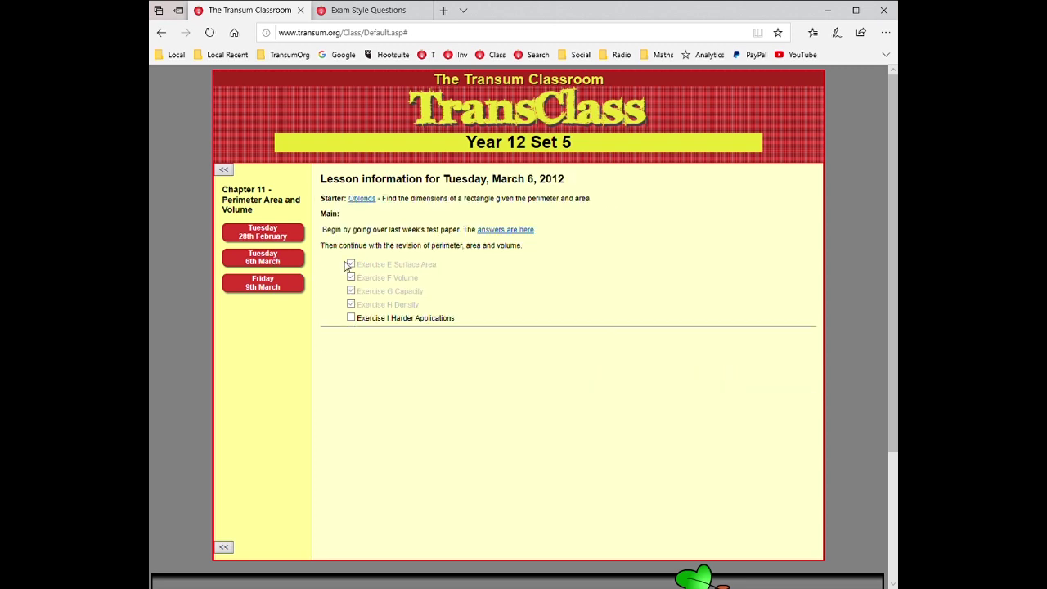
click(272, 286)
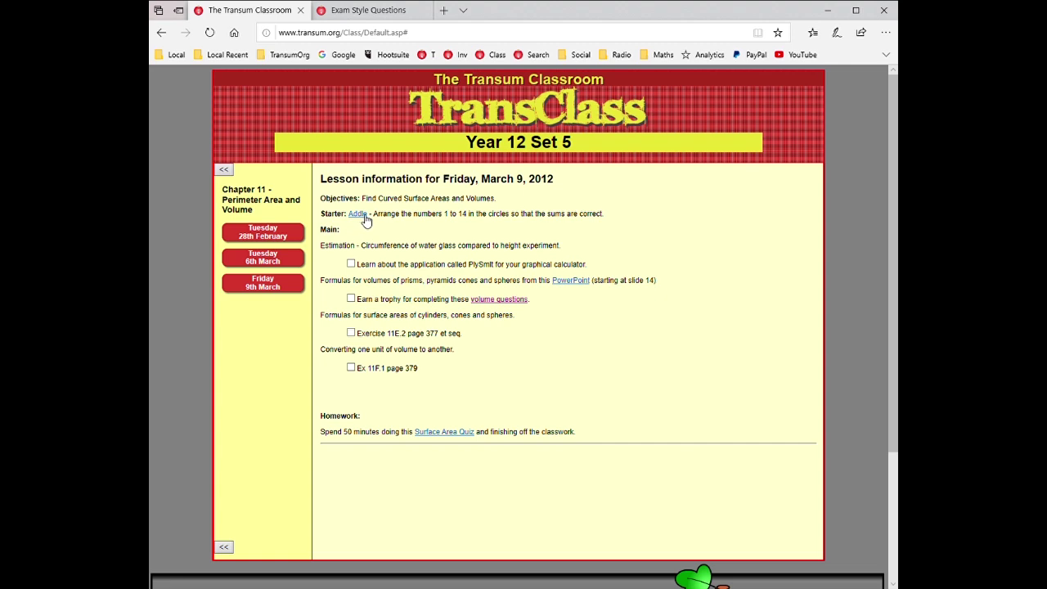
Tick off PlySmit, the volume questions, Exercise 11E.2 and Ex 11F.1 page 379
click(351, 264)
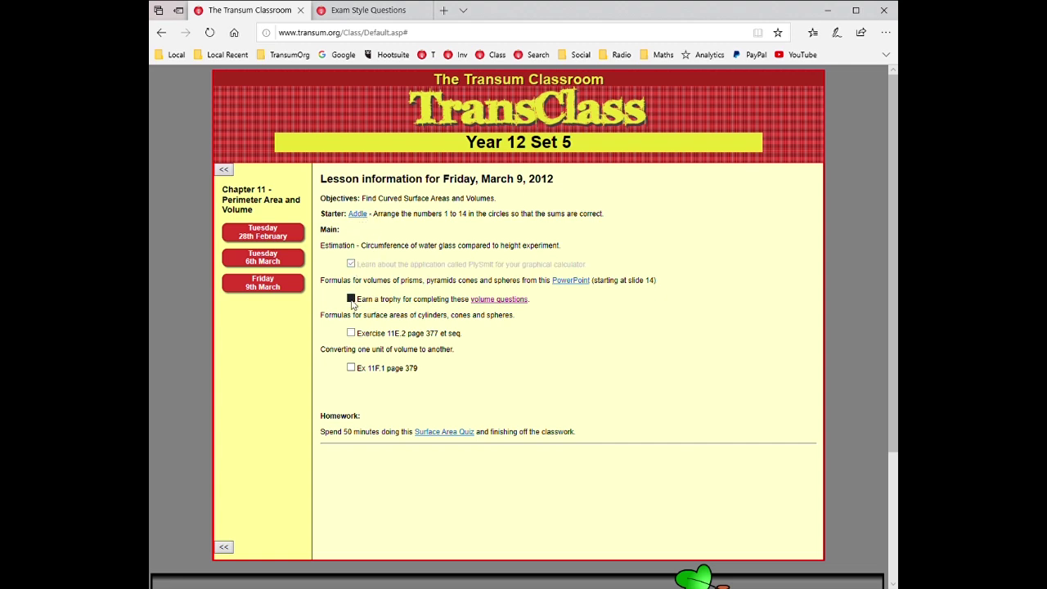
click(351, 299)
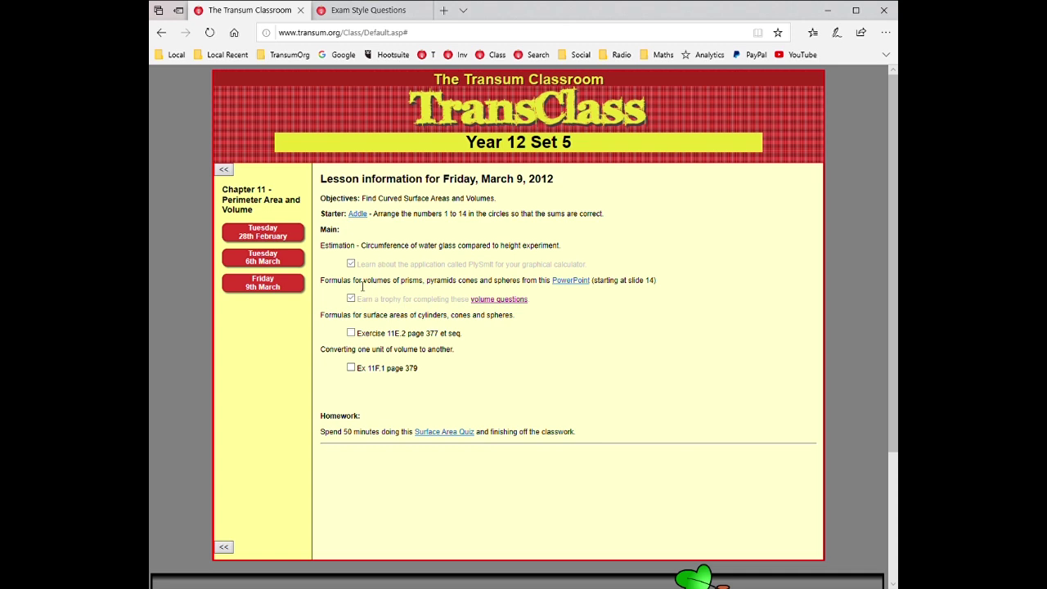
click(352, 334)
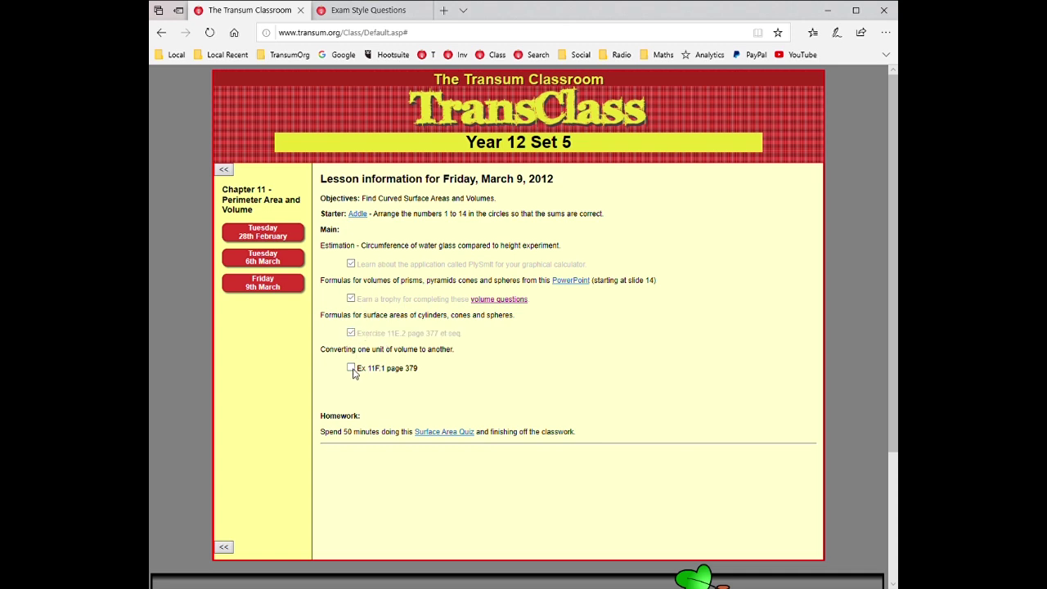
click(353, 369)
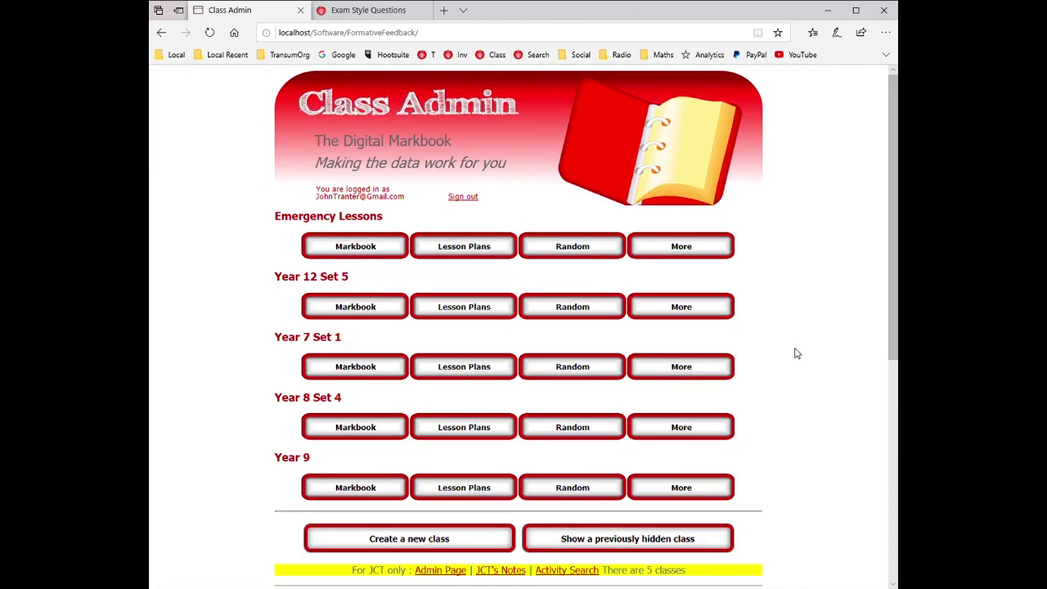
Open the Random Student Generator loaded with Year 12 Set 5's twelve students
click(582, 309)
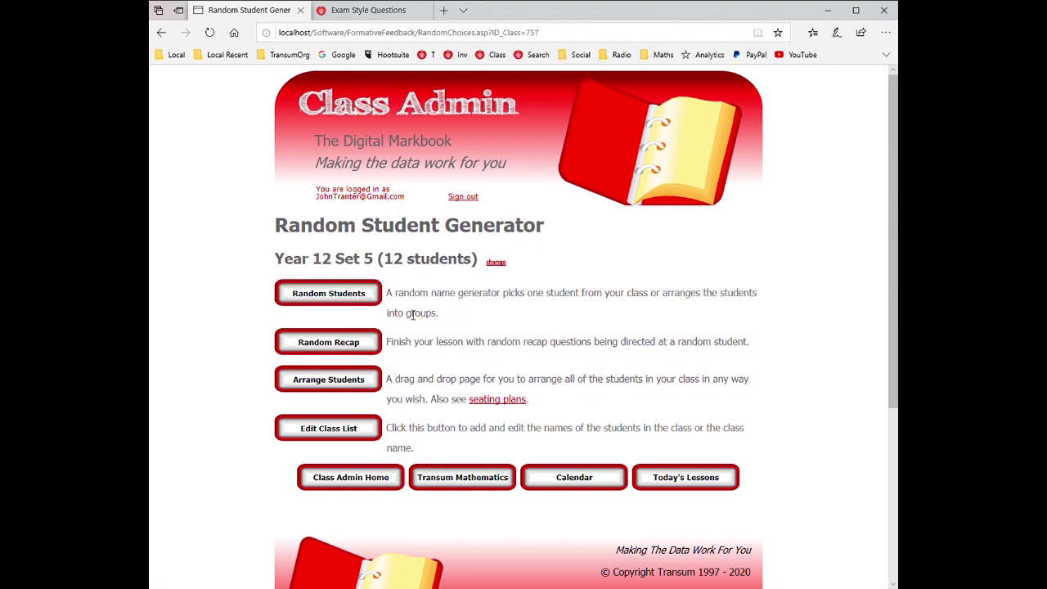
click(335, 296)
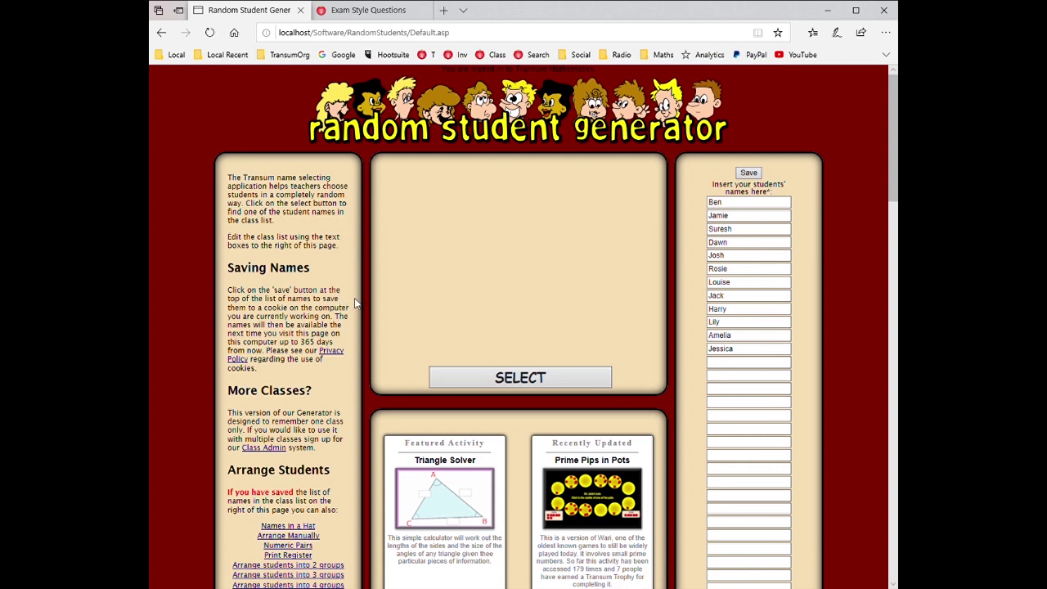
Pick a random student from Year 12 Set 5, then open the Names in a Hat picker
click(528, 372)
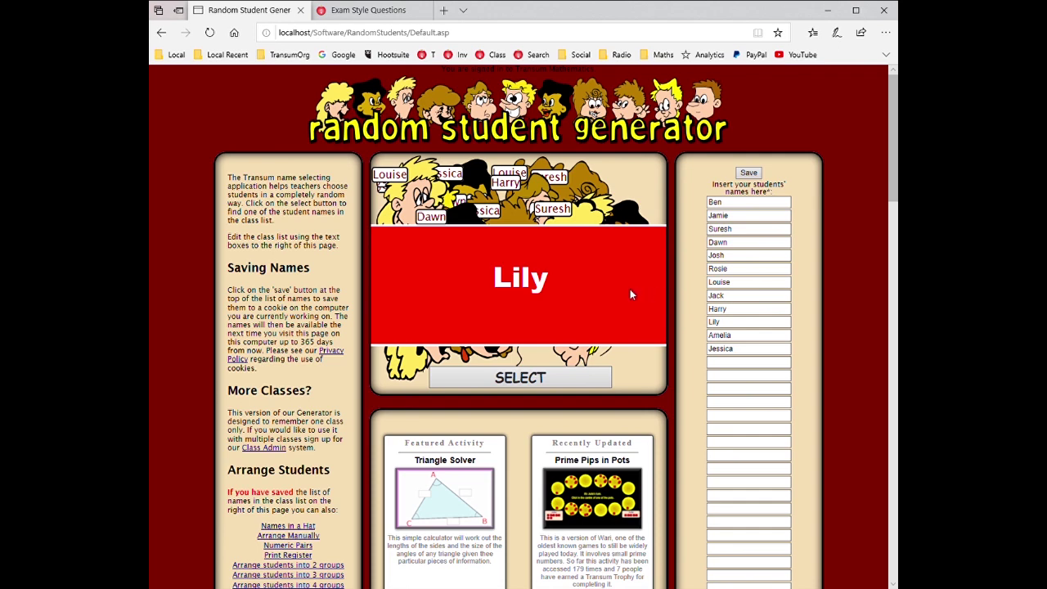
scroll(630, 289, down, 2)
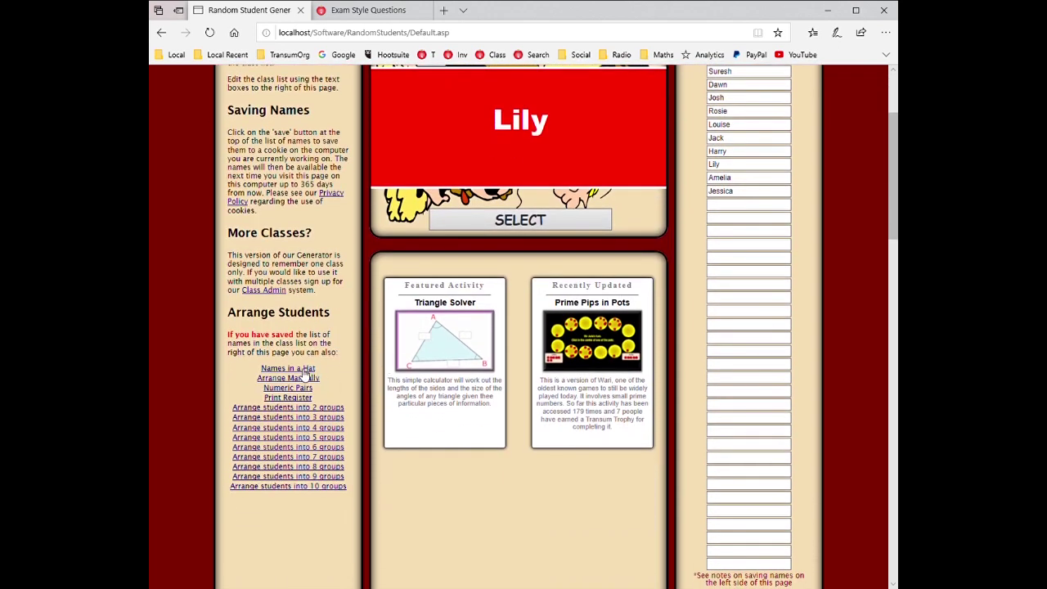
click(306, 369)
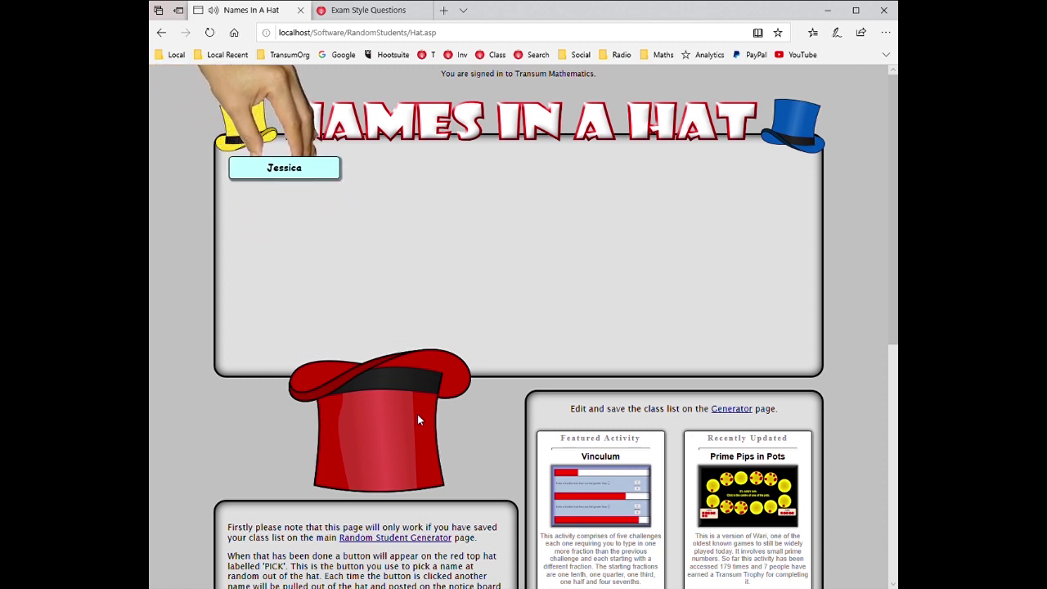
Draw two more names from the hat, then return to the Random Student Generator
click(398, 415)
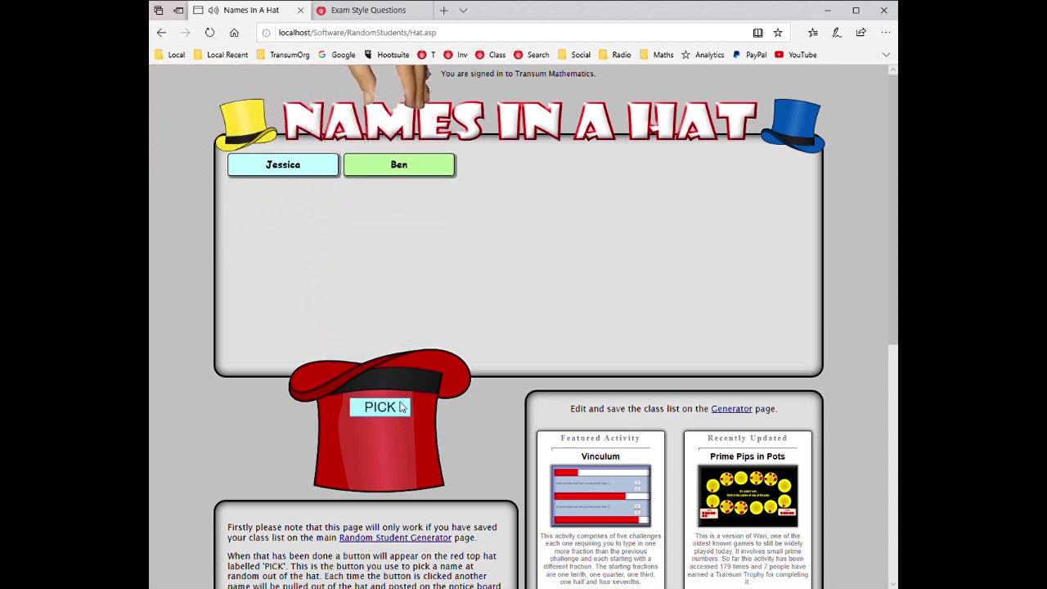
click(393, 412)
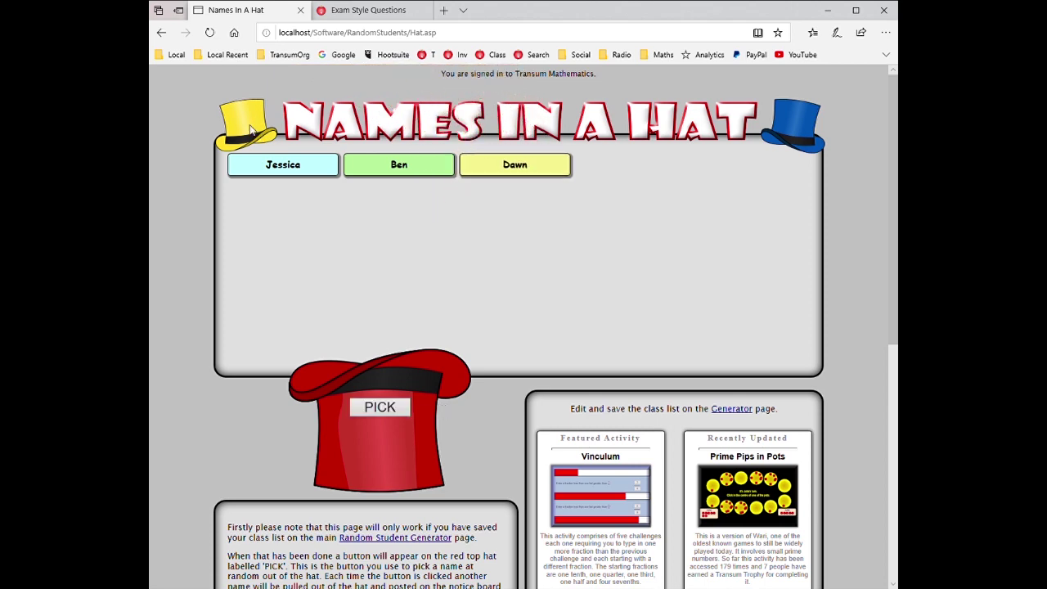
click(163, 35)
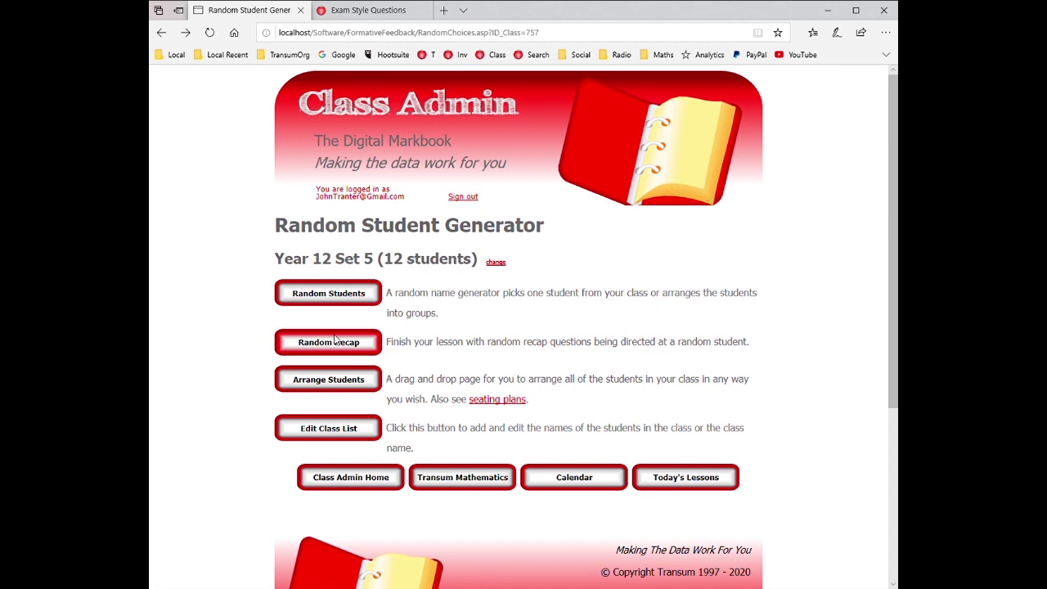
Show an Extended-level Standard Form recap question and pick a random student to answer it
click(334, 341)
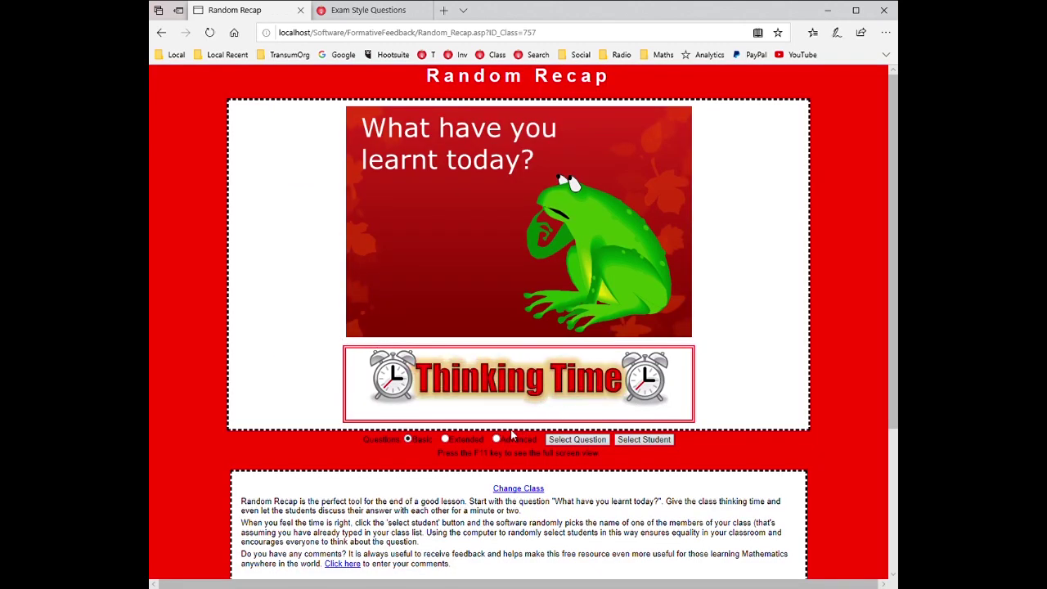
click(446, 440)
click(577, 439)
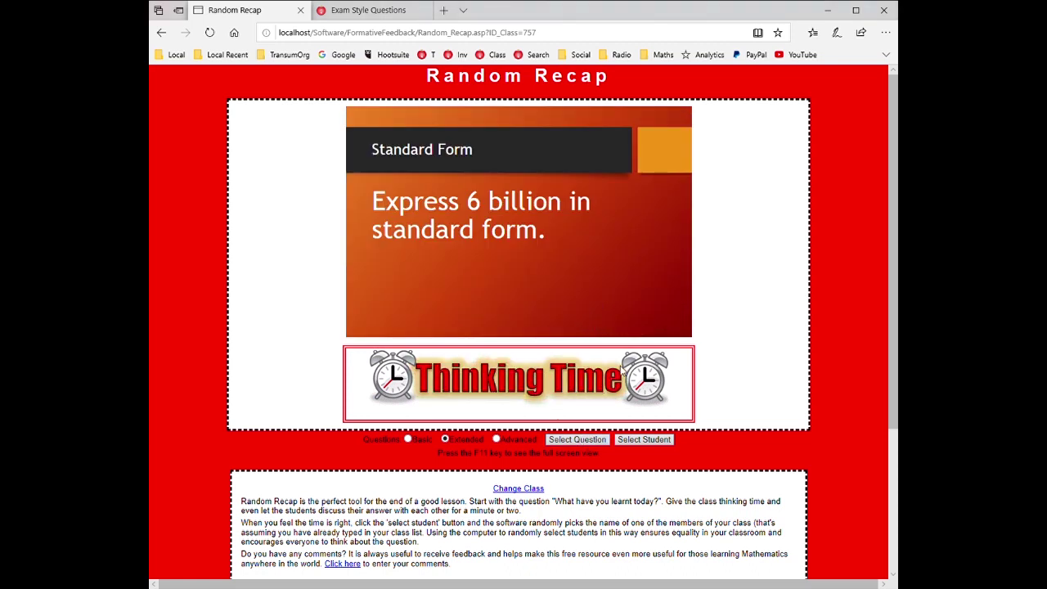
click(649, 445)
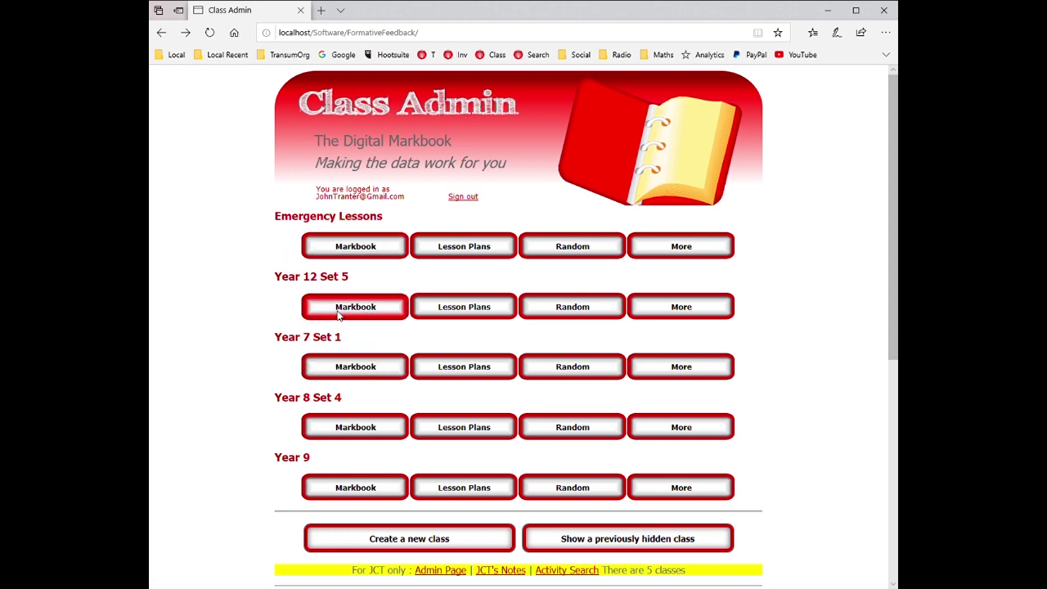
Show Year 12 Set 5's Trial Exam Paper 2 marks in the export view with percentages
click(354, 310)
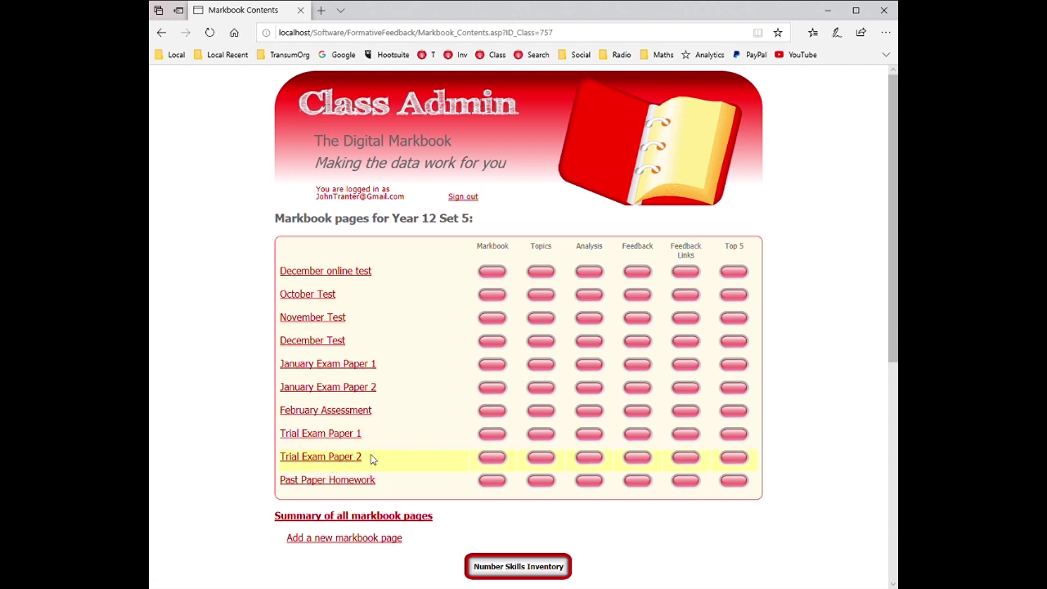
click(495, 457)
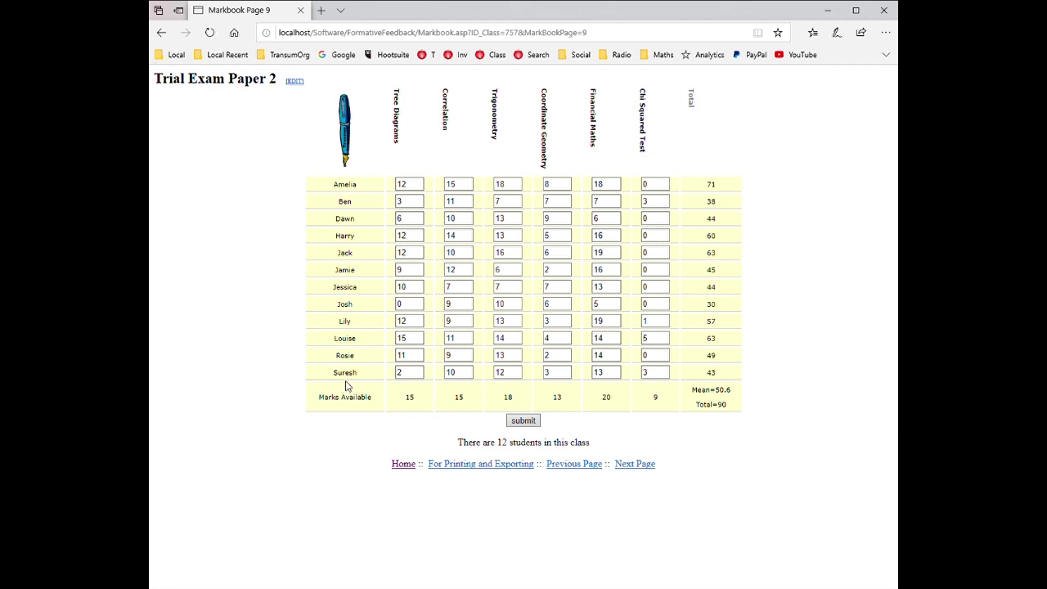
click(472, 465)
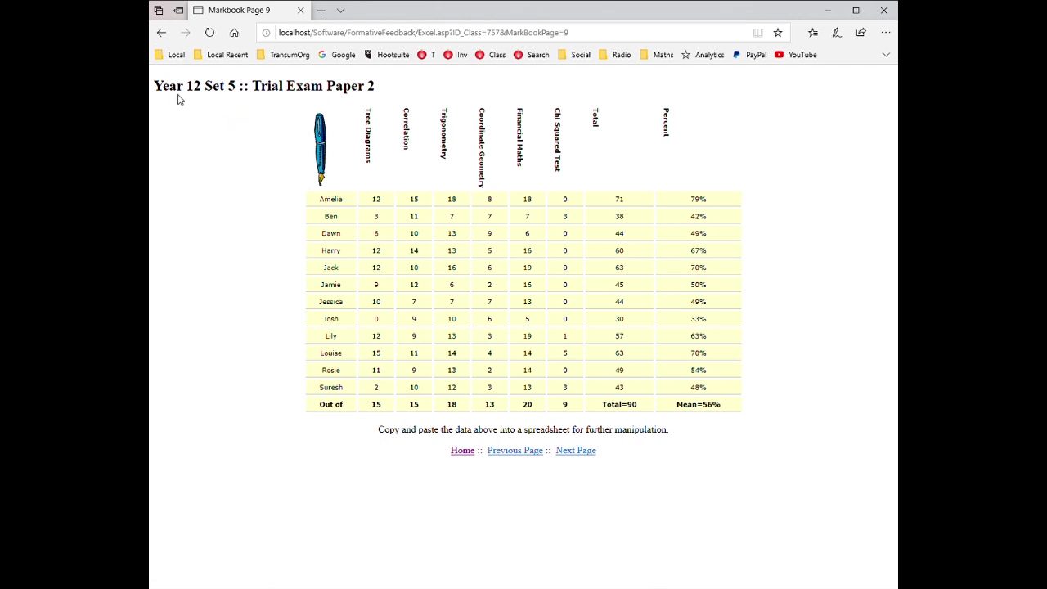
View the Trial Exam Paper 2 class topic analysis, then return to the markbook pages list
click(161, 33)
click(161, 33)
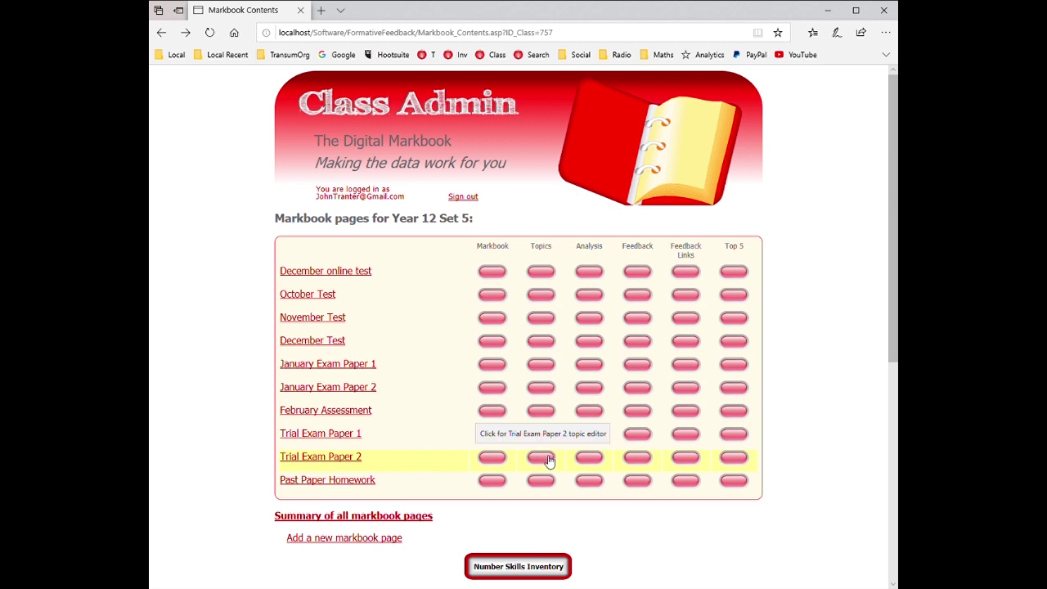
click(596, 460)
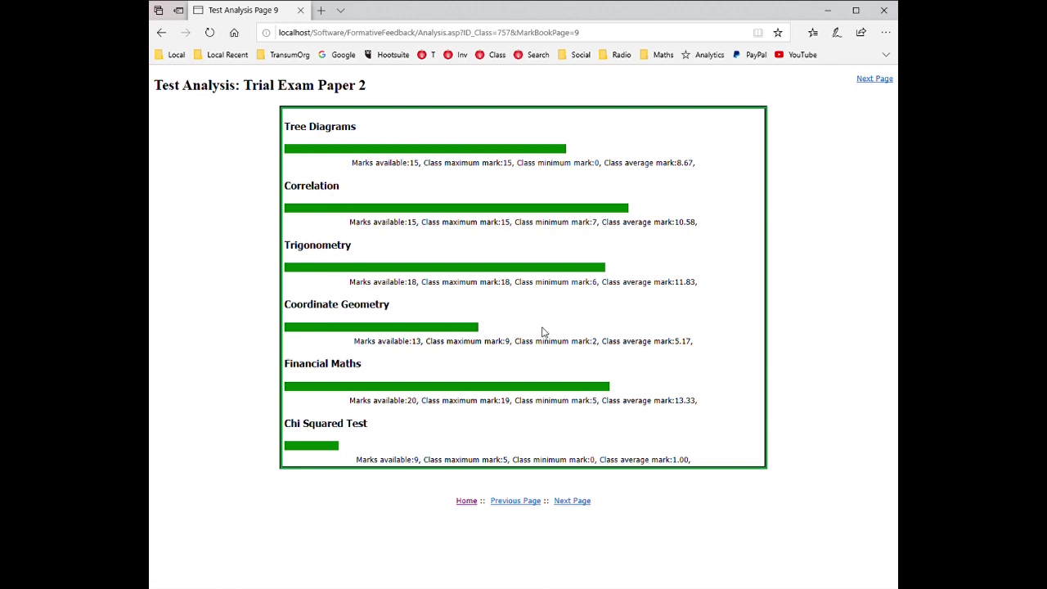
click(161, 32)
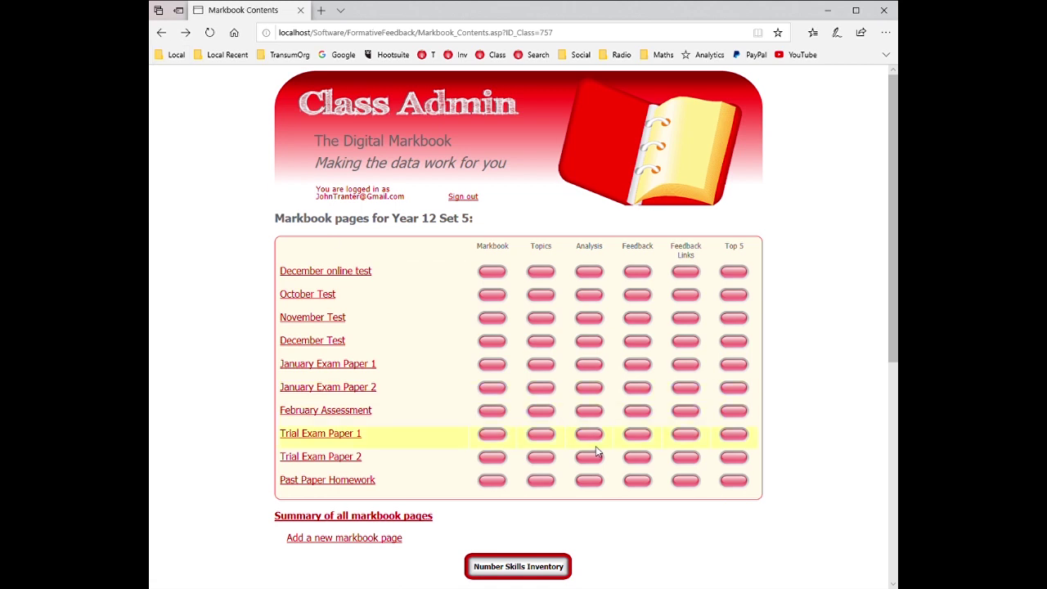
Review the per-student feedback results for Trial Exam Paper 2
click(641, 460)
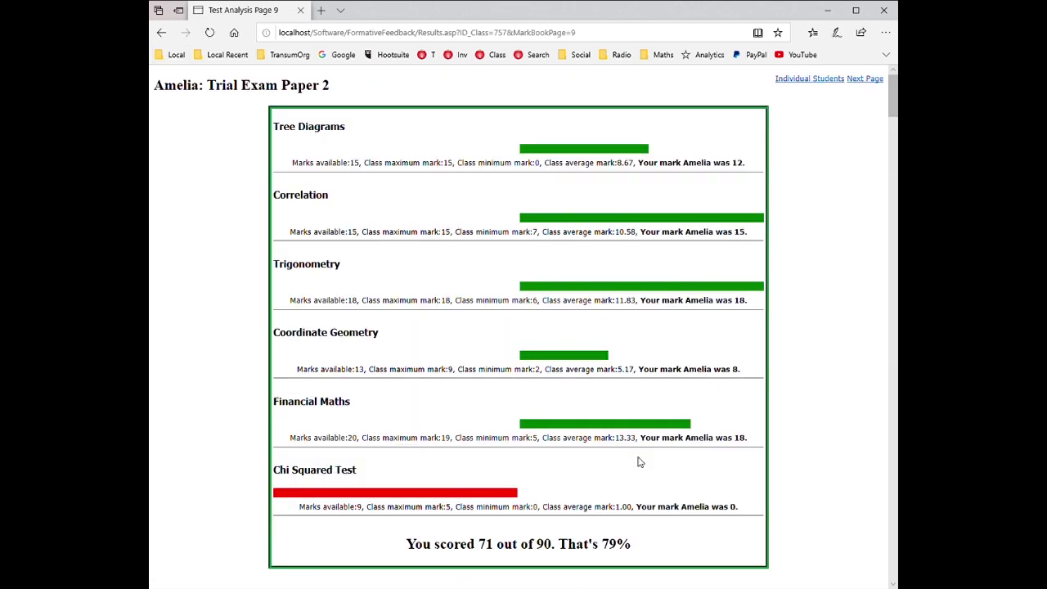
scroll(679, 431, down, 5)
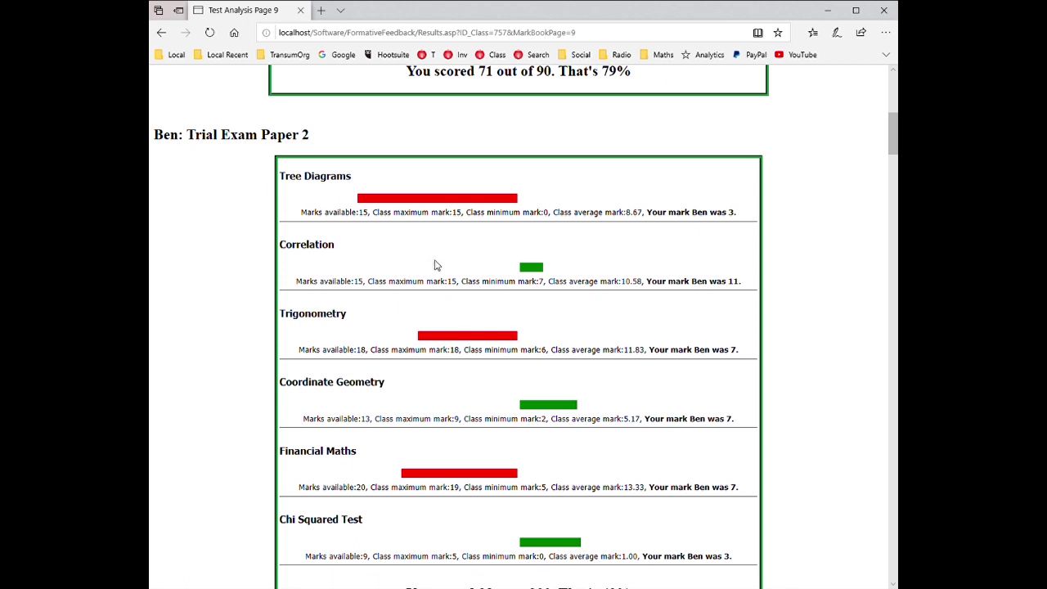
scroll(435, 265, down, 1)
scroll(434, 265, up, 1)
View Trial Exam Paper 2's student feedback links and its top five students ranking
click(162, 35)
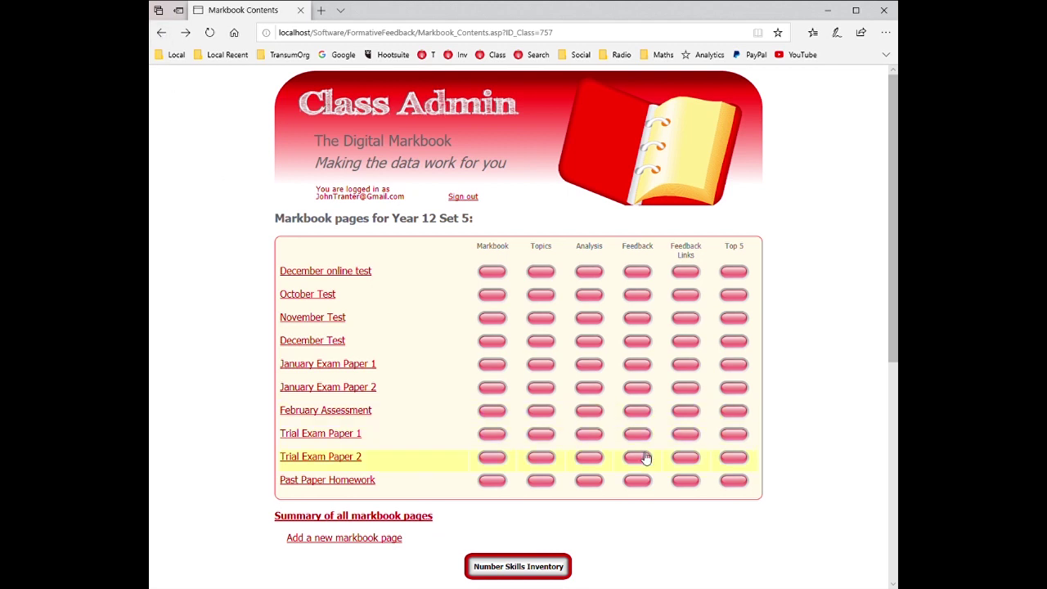
click(686, 458)
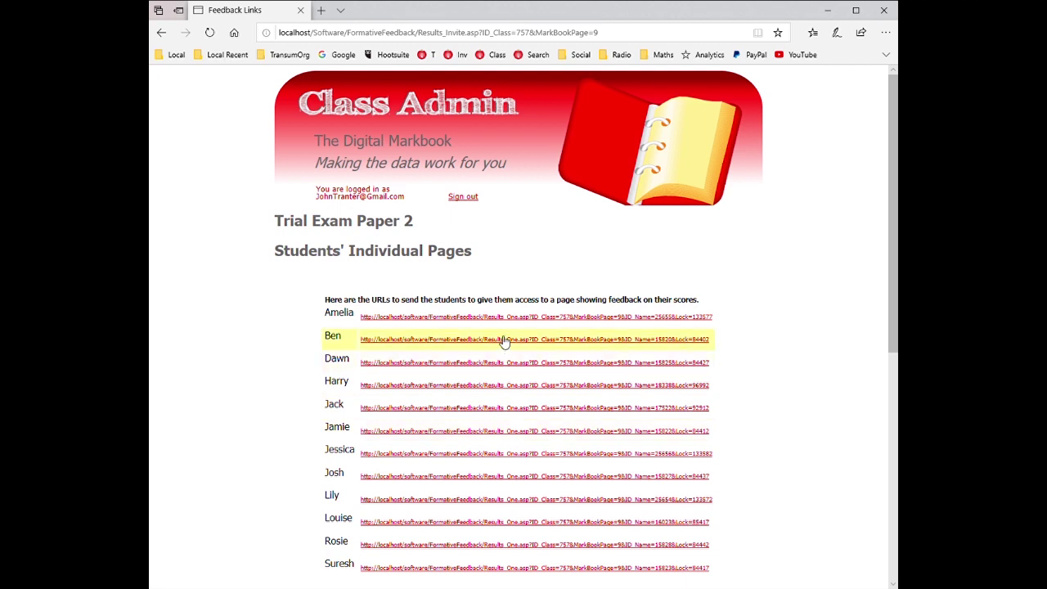
click(161, 32)
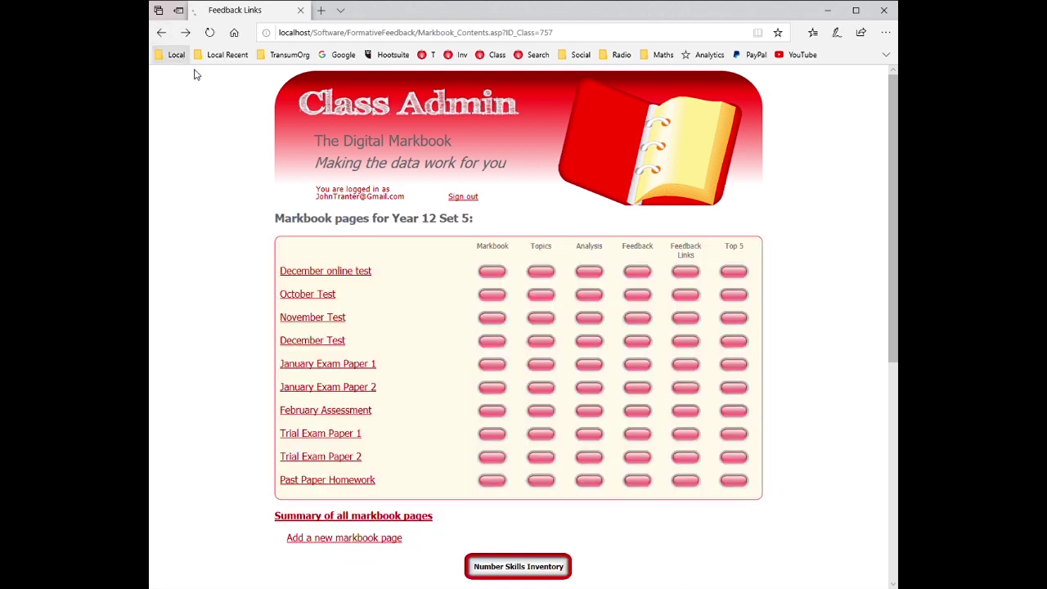
click(737, 460)
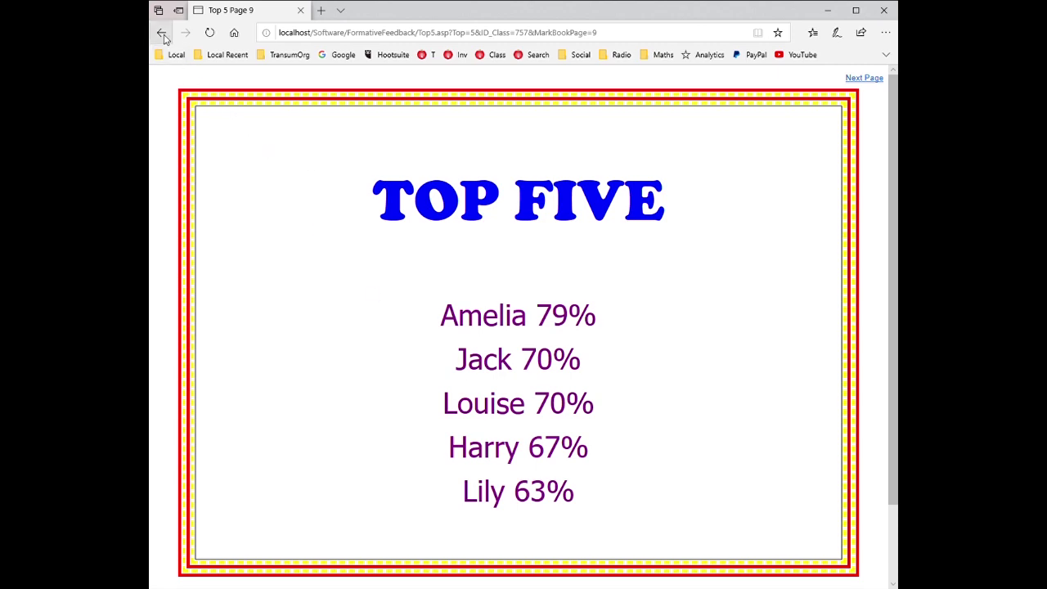
click(162, 35)
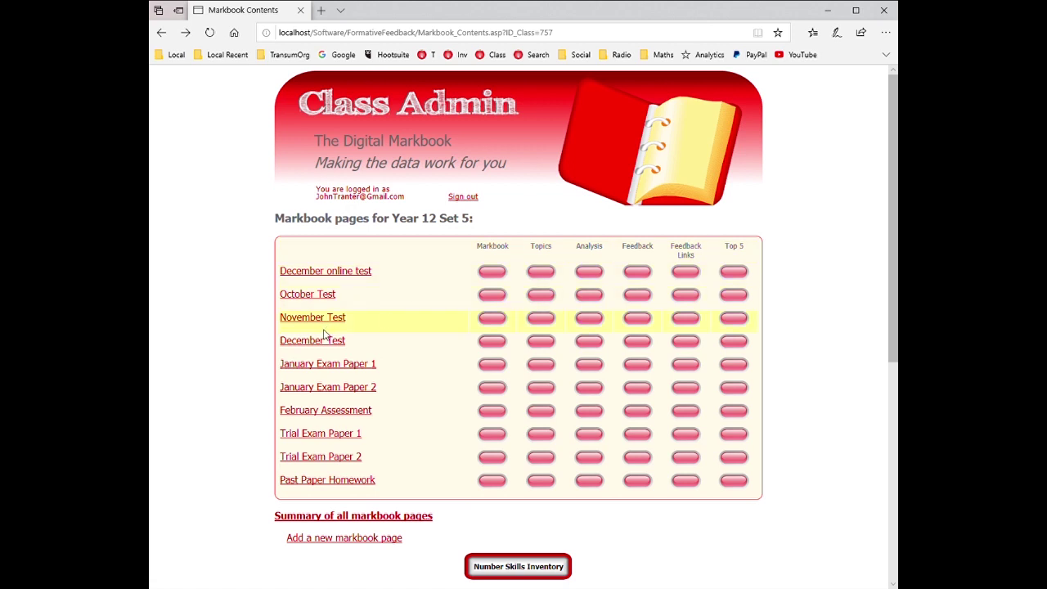
Open Year 12 Set 5's blank twelve-student printable register from More options
click(162, 34)
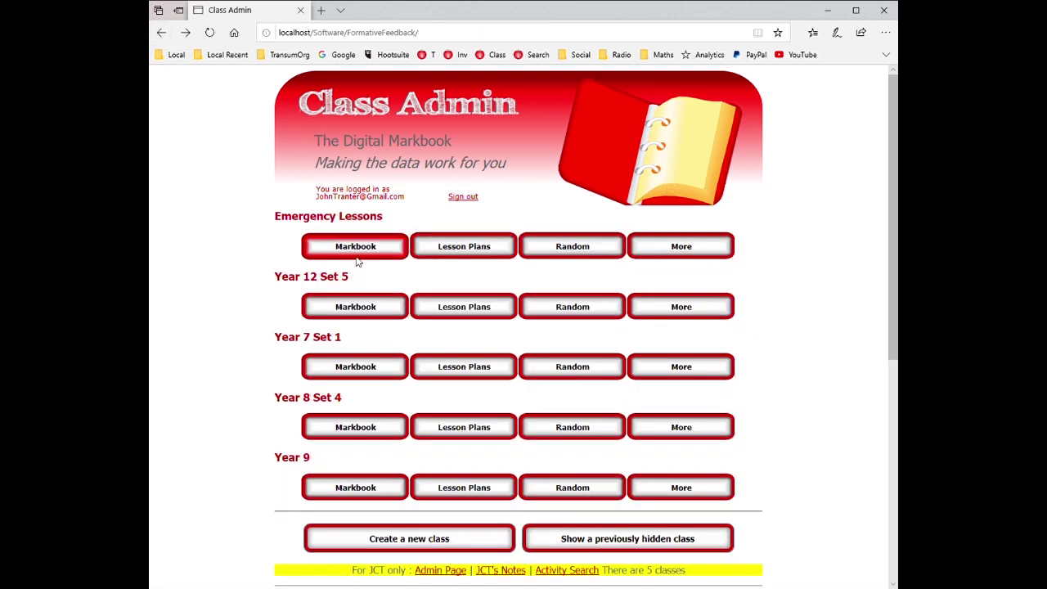
click(682, 307)
scroll(456, 330, down, 1)
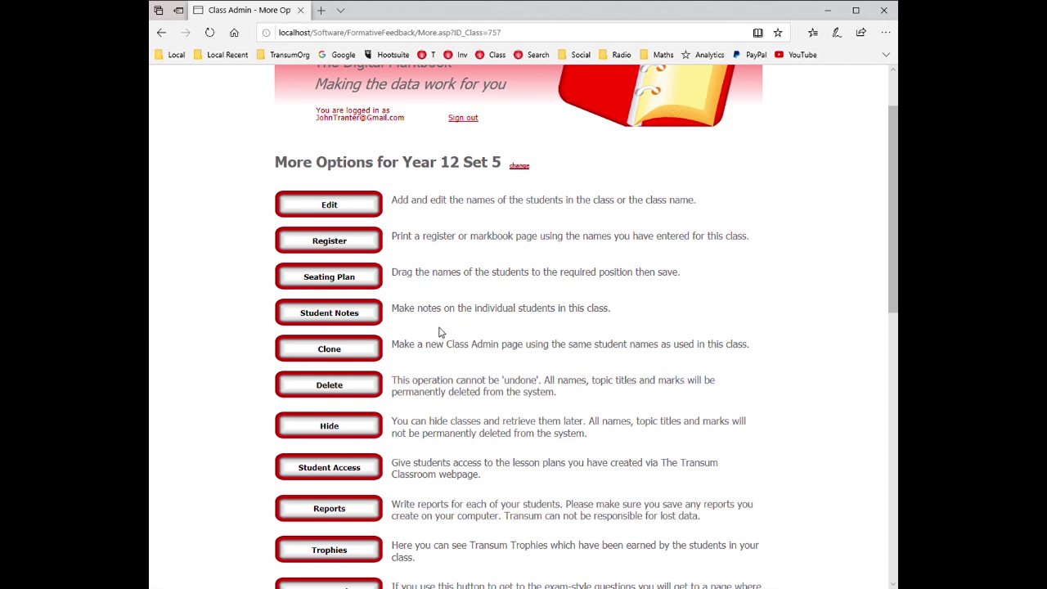
click(354, 244)
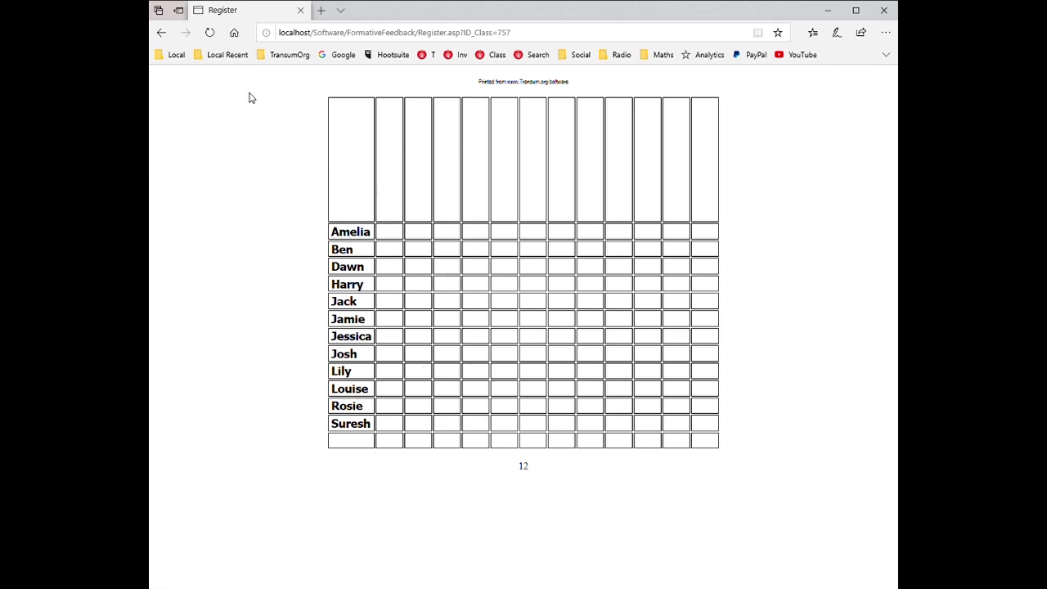
click(162, 34)
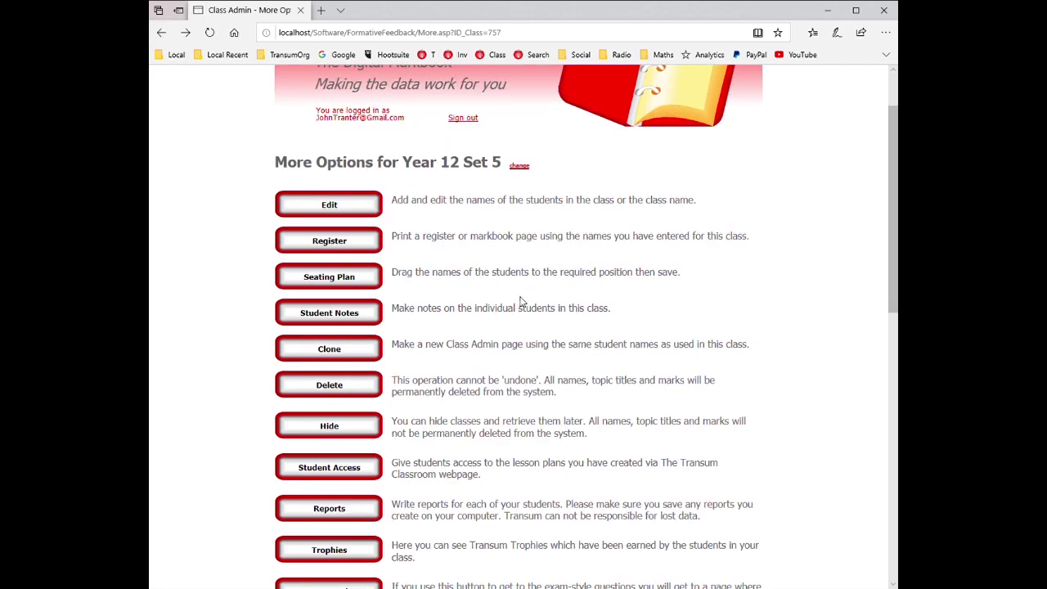
Drag seven students' name boxes to new seats on Year 12 Set 5's seating plan
click(360, 280)
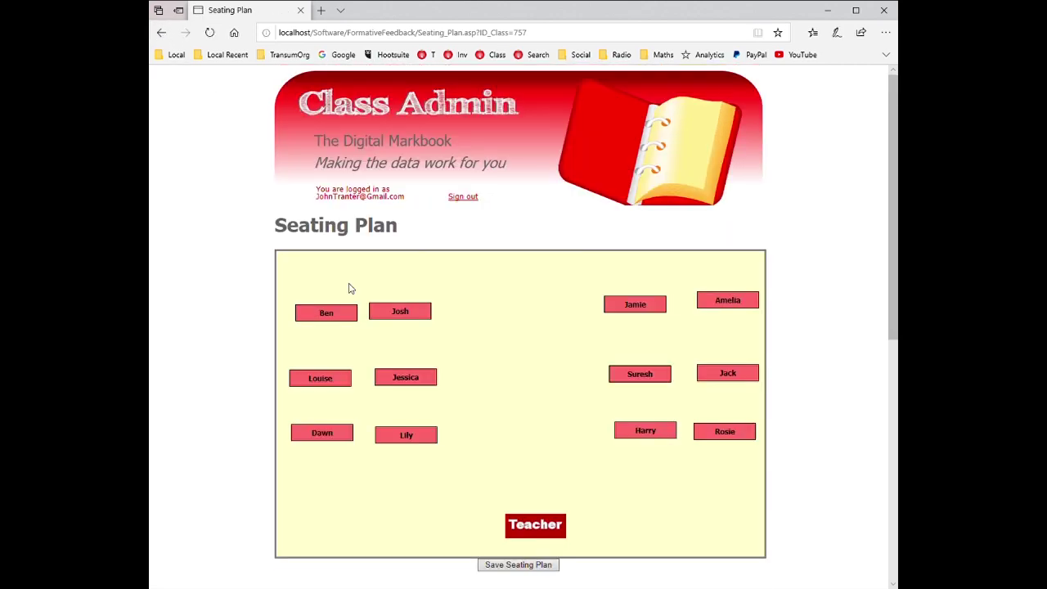
drag(416, 314, 501, 313)
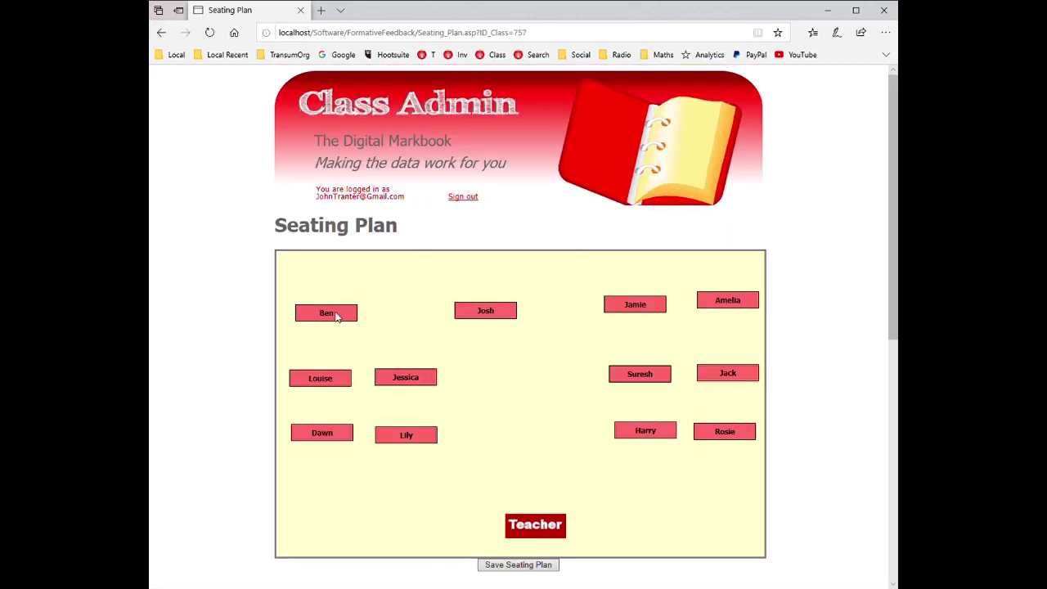
drag(335, 314, 405, 316)
drag(414, 379, 454, 360)
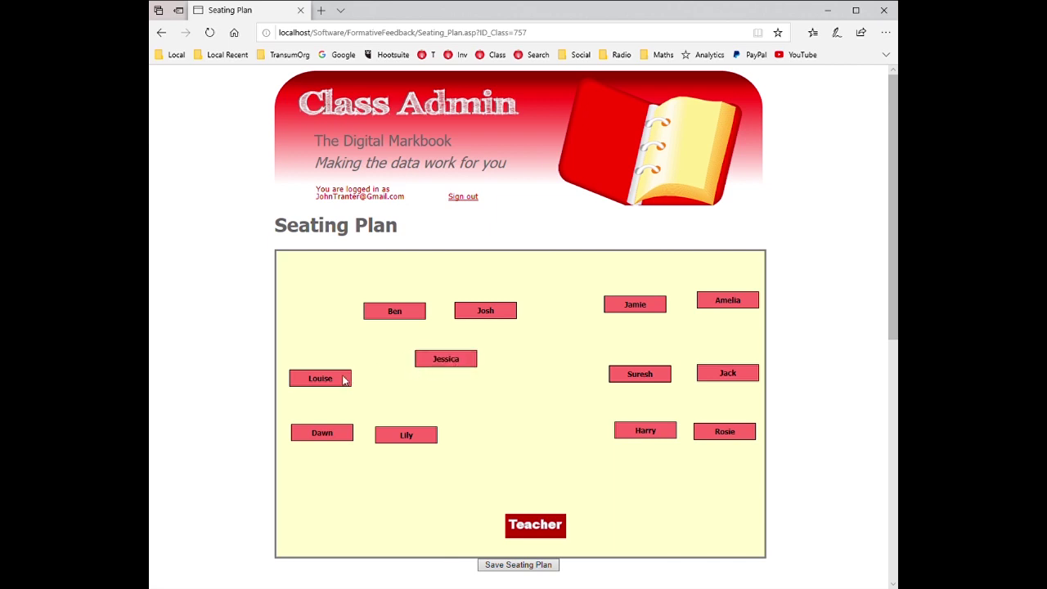
drag(344, 378, 389, 351)
drag(331, 424, 354, 392)
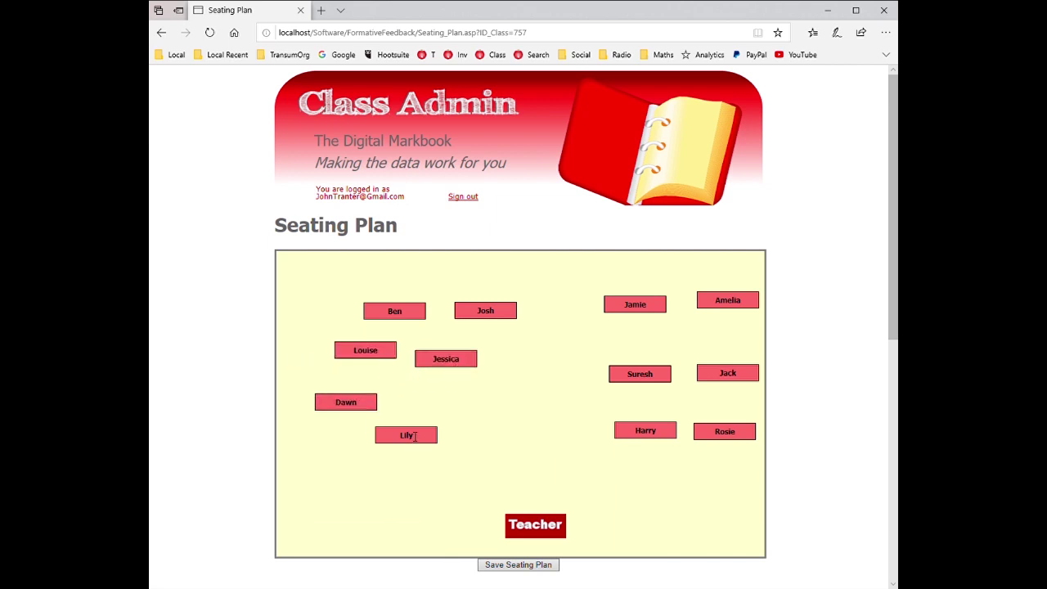
drag(410, 435, 436, 399)
drag(655, 378, 643, 345)
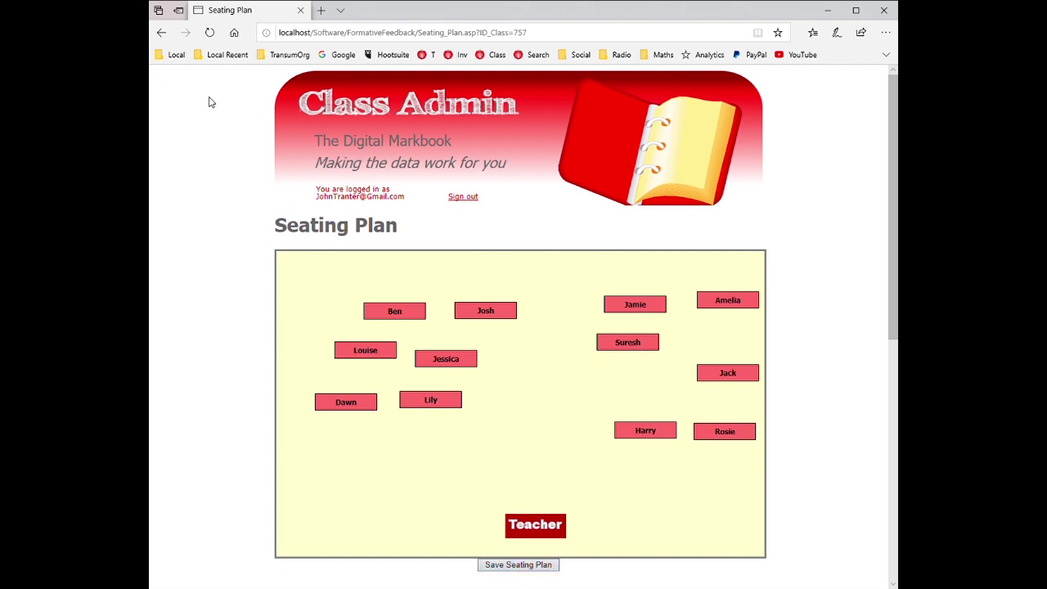
click(163, 34)
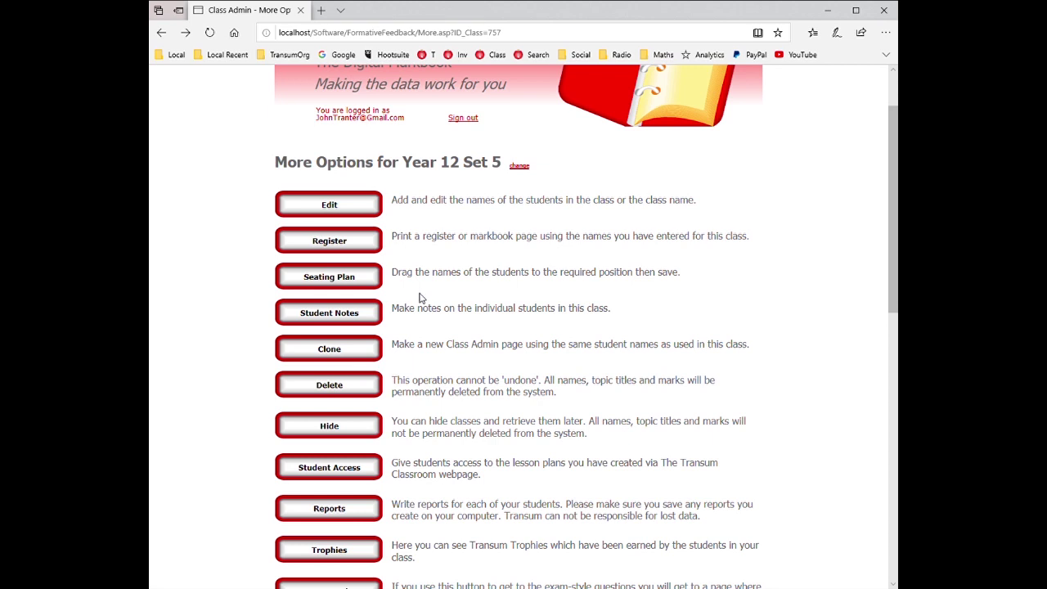
click(350, 322)
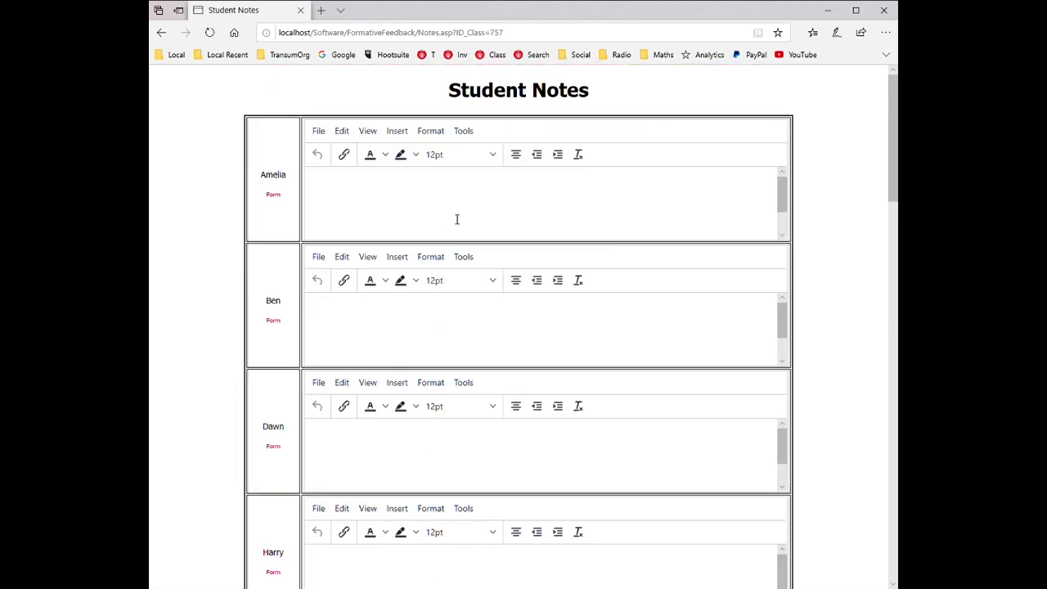
click(446, 339)
click(419, 454)
click(161, 33)
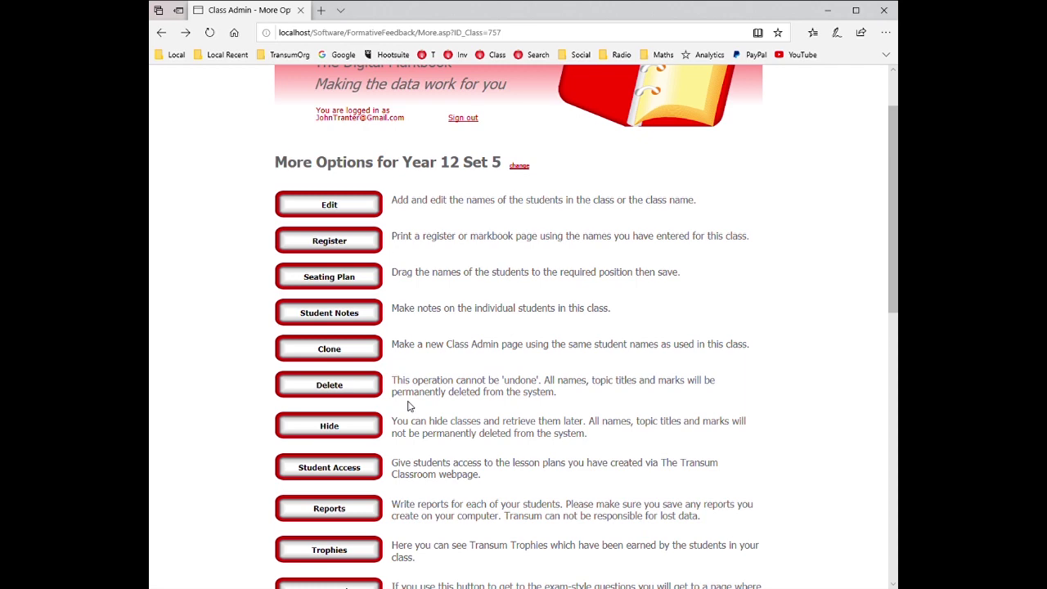
scroll(409, 406, down, 2)
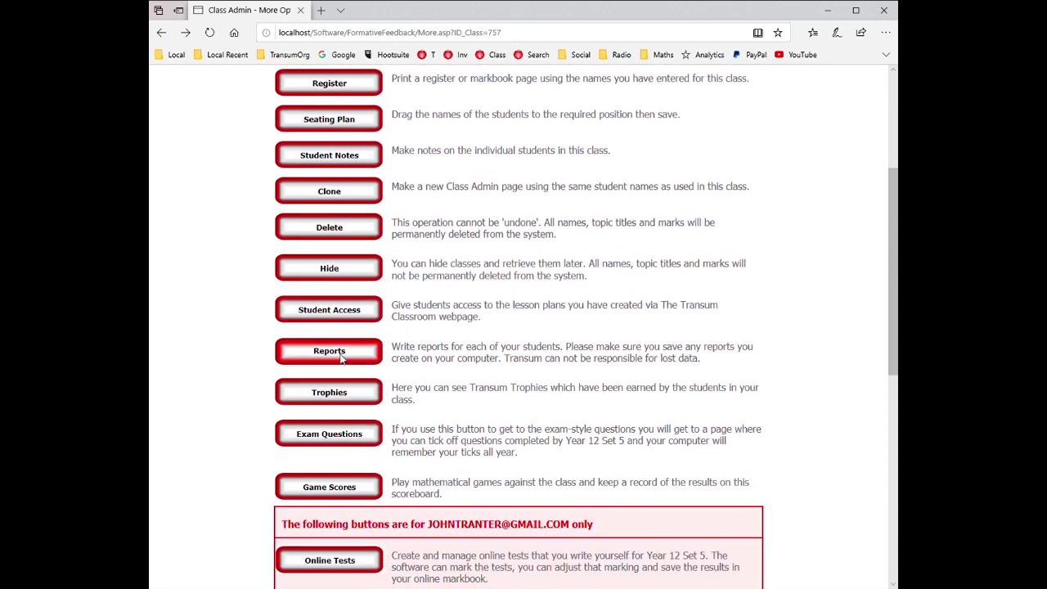
Open report writing, choose the student and set their gender to Female
click(331, 353)
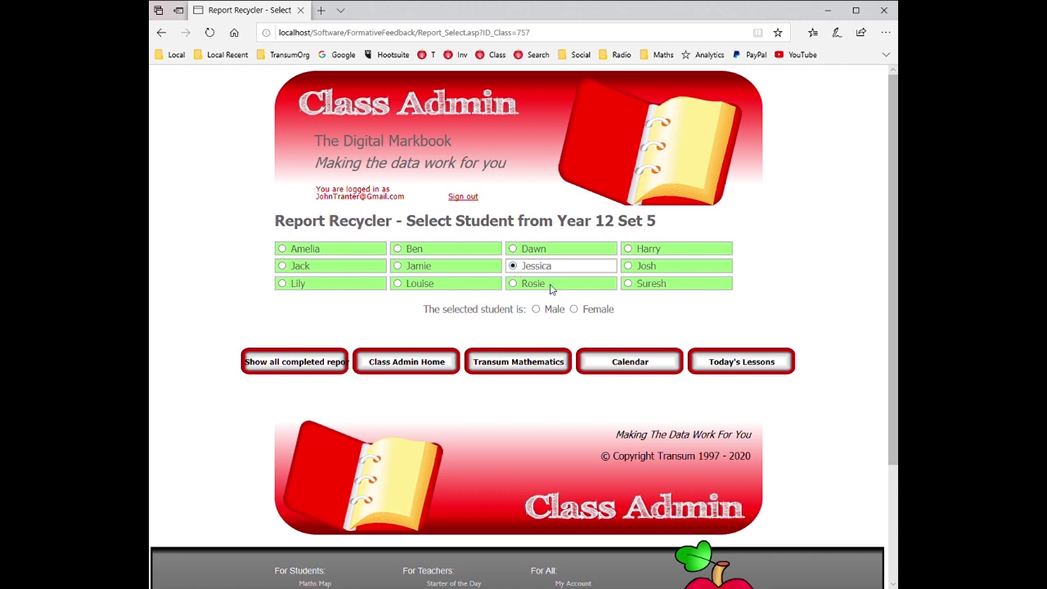
click(574, 309)
click(518, 331)
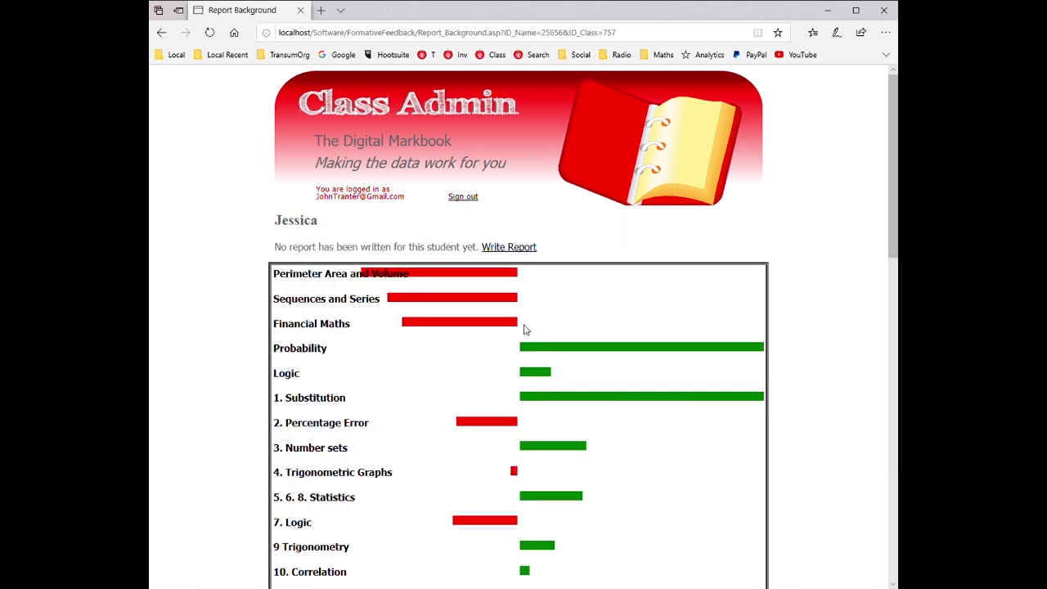
Review the student's report background topic bars, showing 27%, and begin writing the report
scroll(524, 331, down, 2)
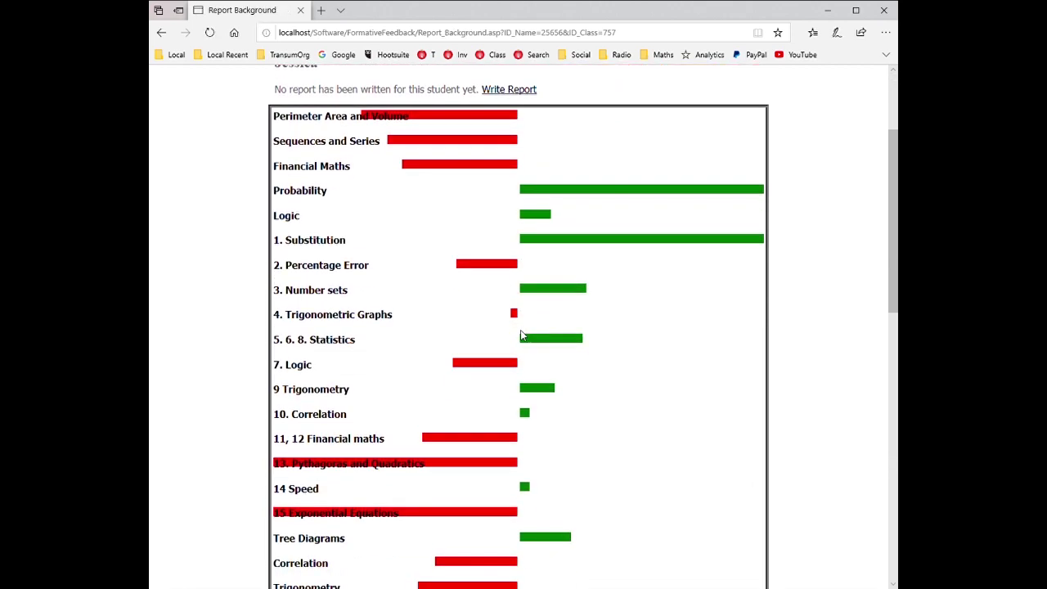
scroll(524, 319, down, 3)
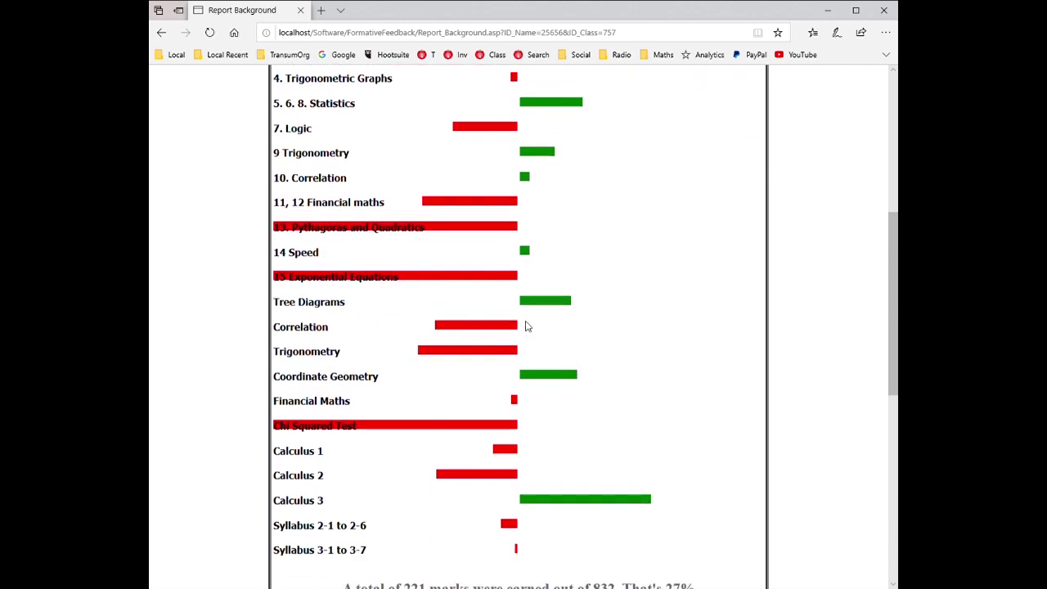
scroll(527, 327, down, 1)
scroll(527, 326, up, 6)
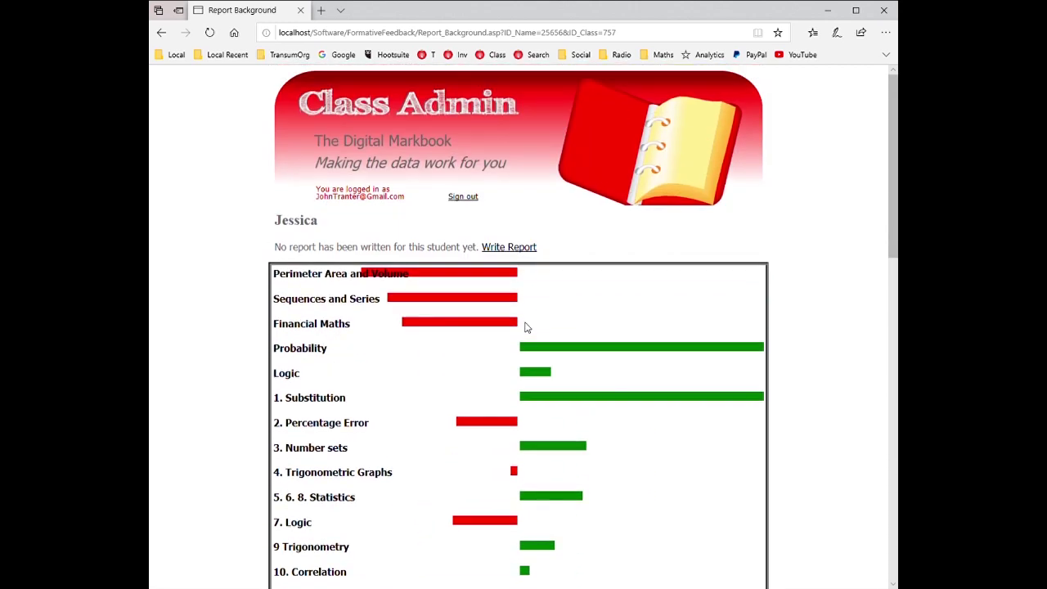
scroll(516, 303, down, 1)
scroll(515, 302, down, 8)
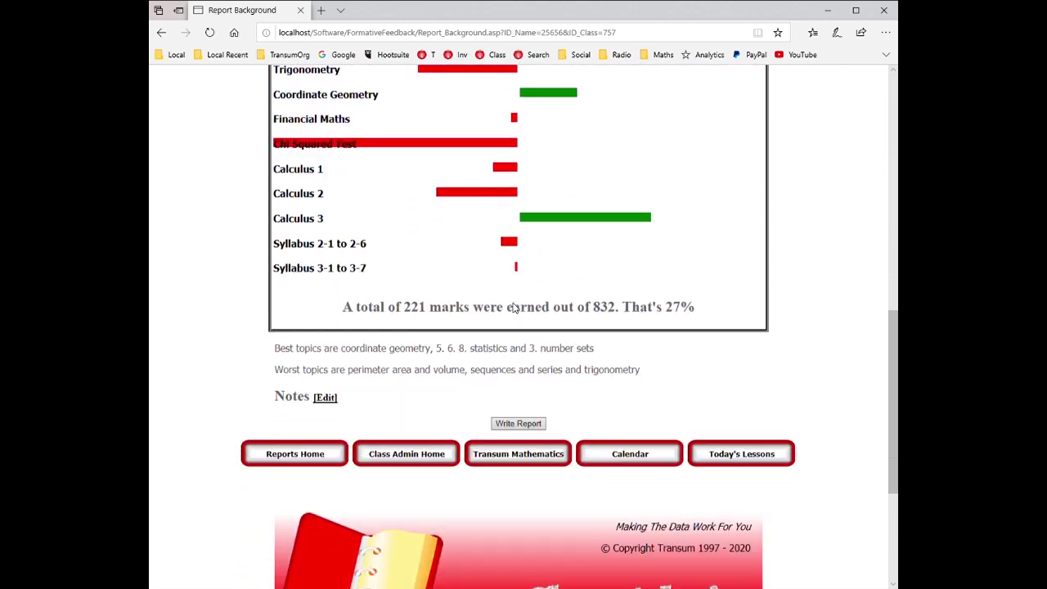
scroll(513, 306, down, 1)
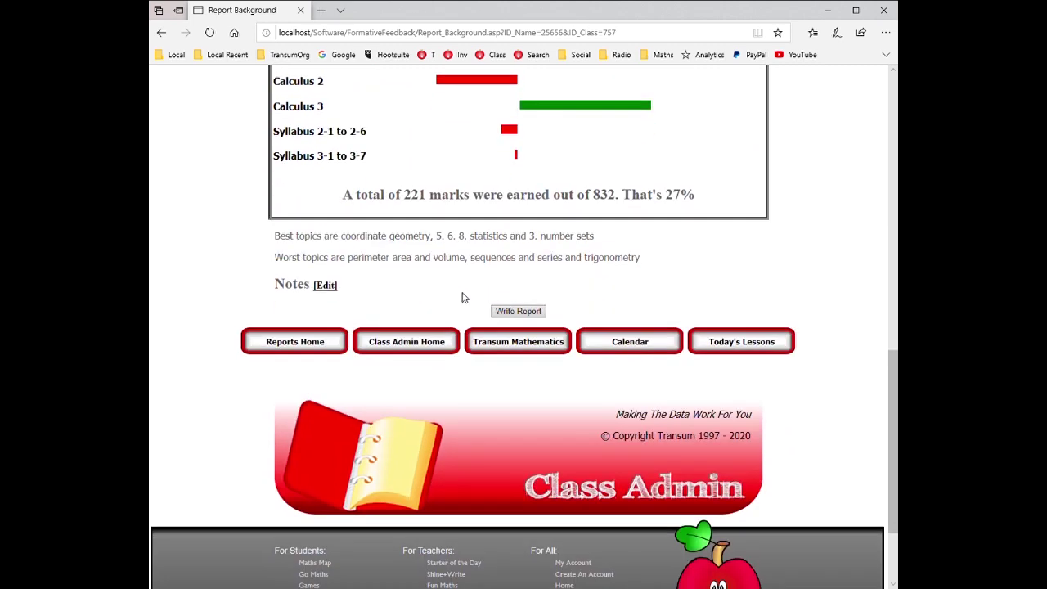
click(519, 312)
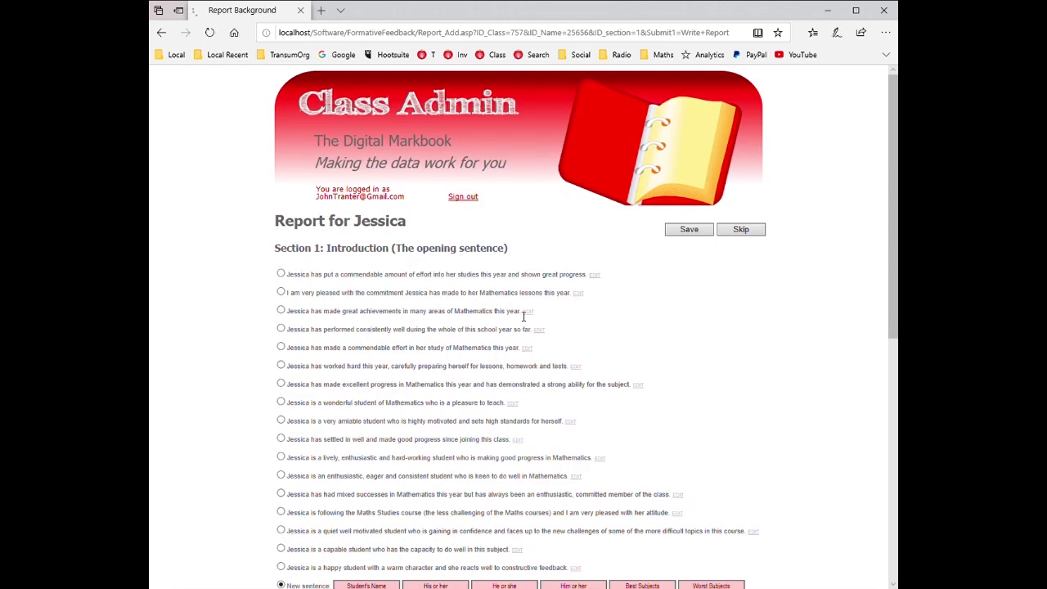
Save the 'I am very pleased with the commitment…' opening sentence and choose 'She enjoys challenges…' for Section 2
scroll(522, 314, down, 1)
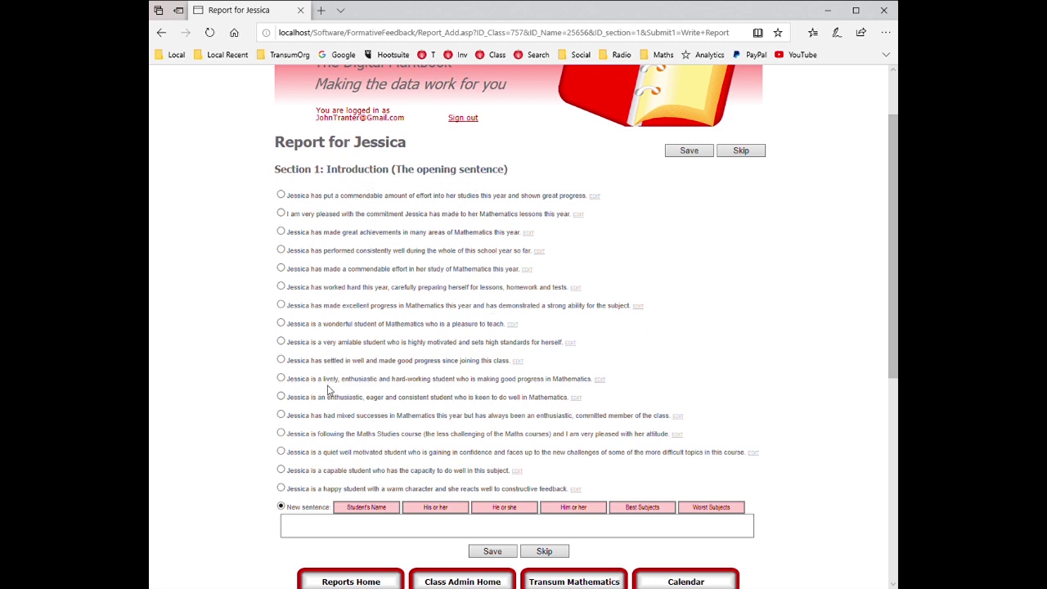
click(280, 214)
scroll(456, 452, down, 2)
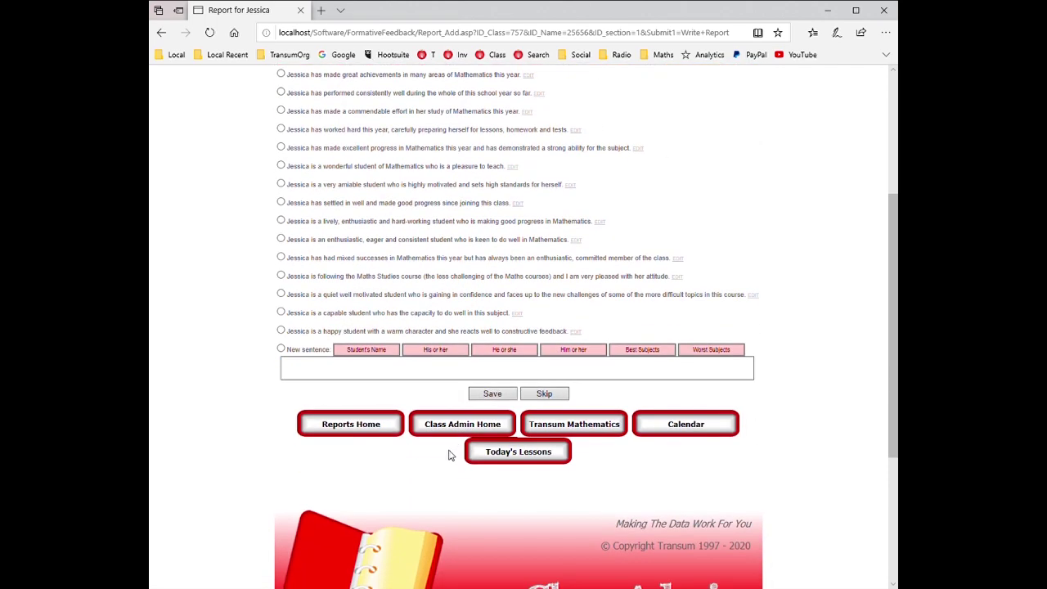
click(492, 394)
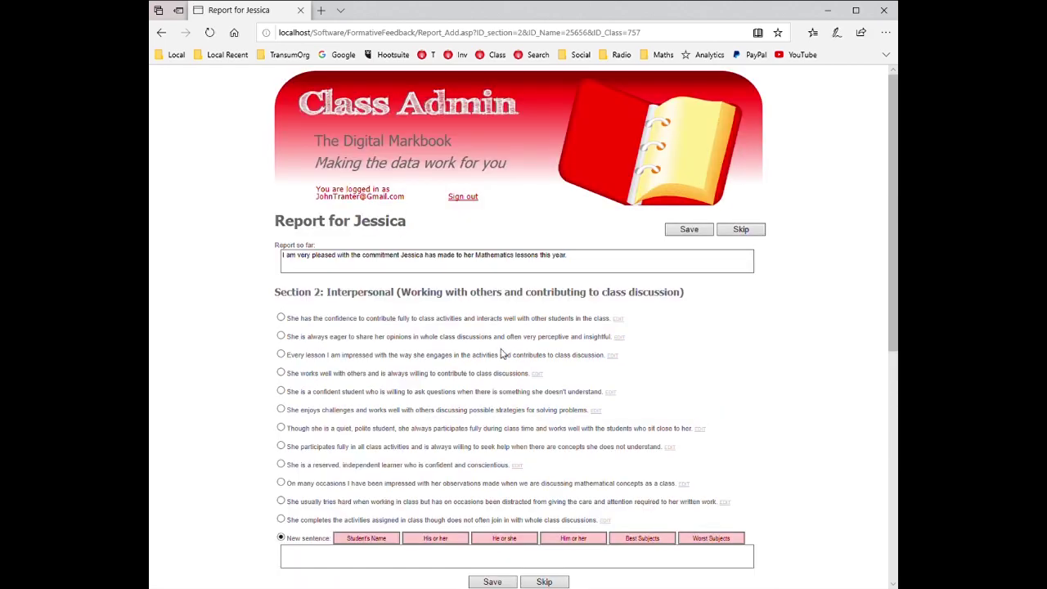
scroll(491, 367, down, 1)
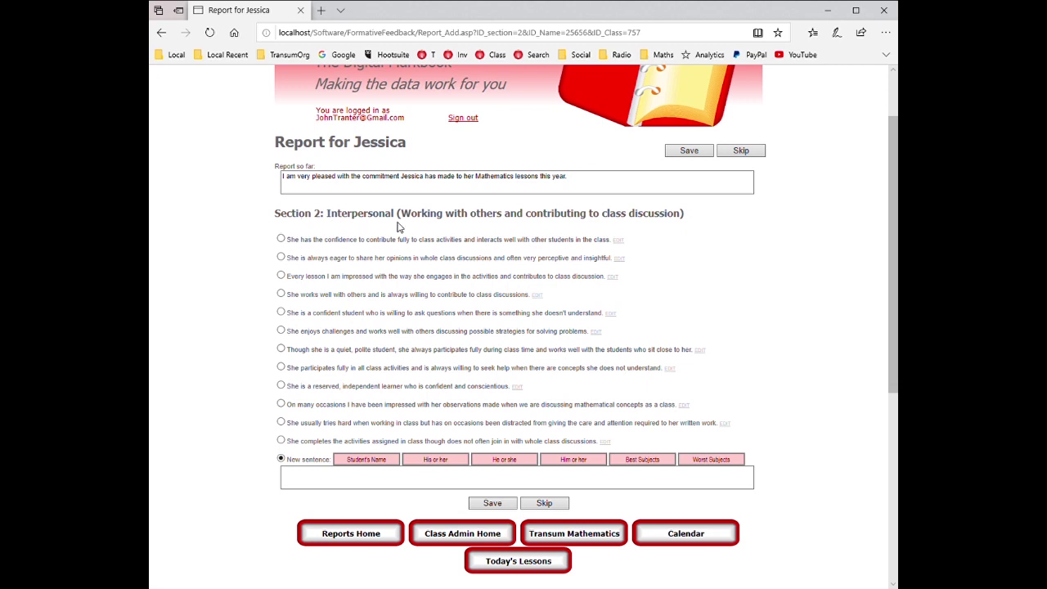
click(281, 331)
Save the challenges sentence and add a custom '[Name] is doing weel in [BestSubjects]' sentence rated near excellent
click(492, 503)
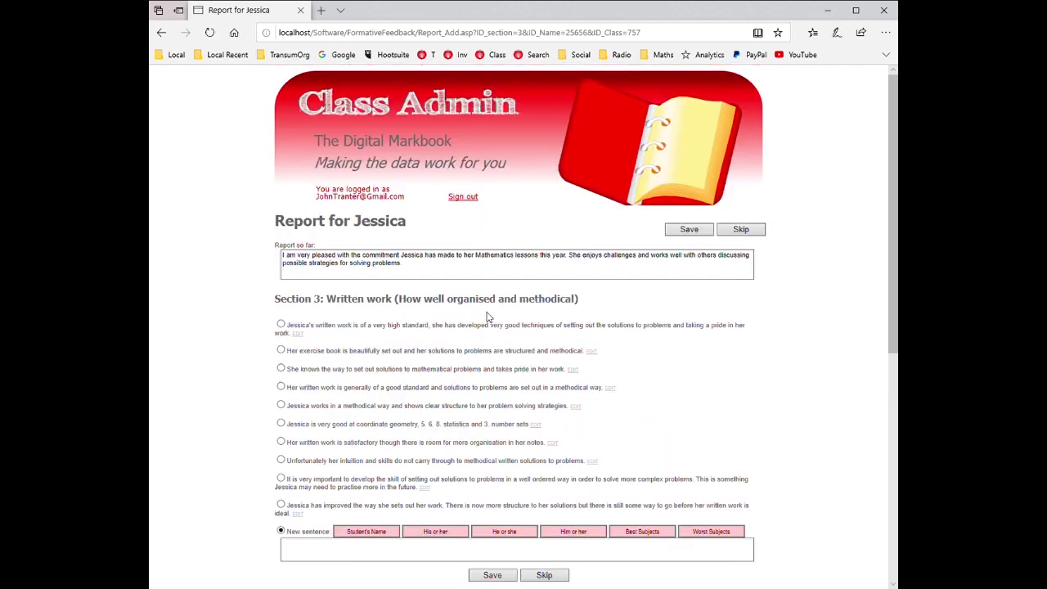
scroll(419, 279, down, 1)
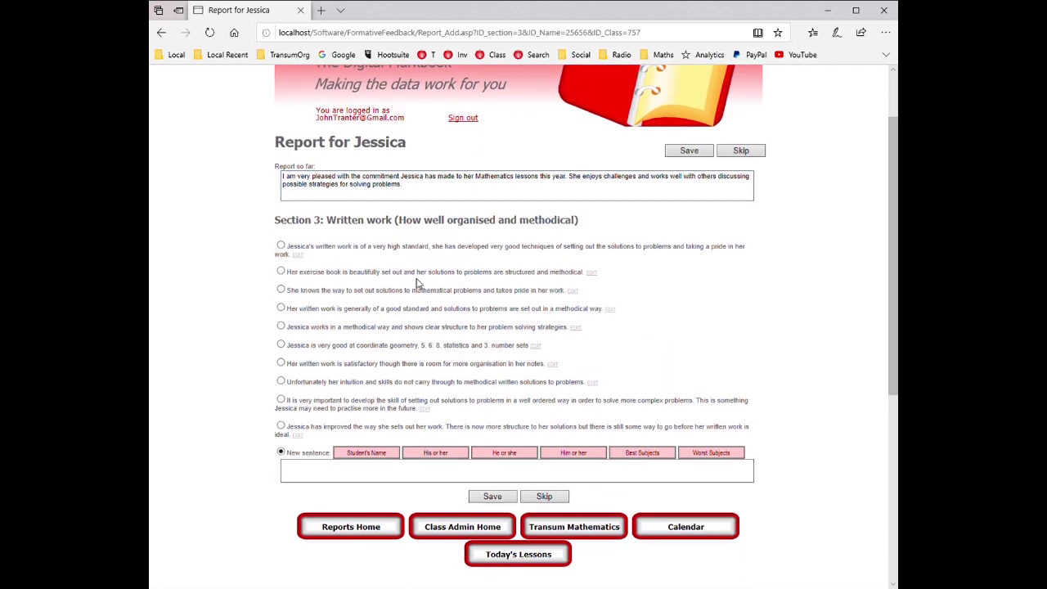
click(307, 470)
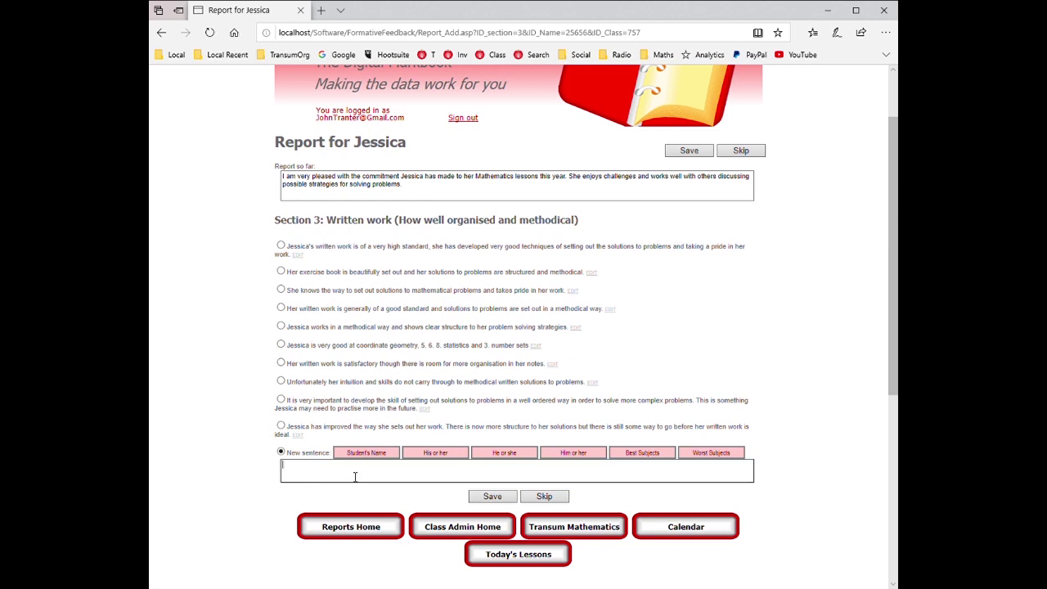
click(367, 454)
click(646, 453)
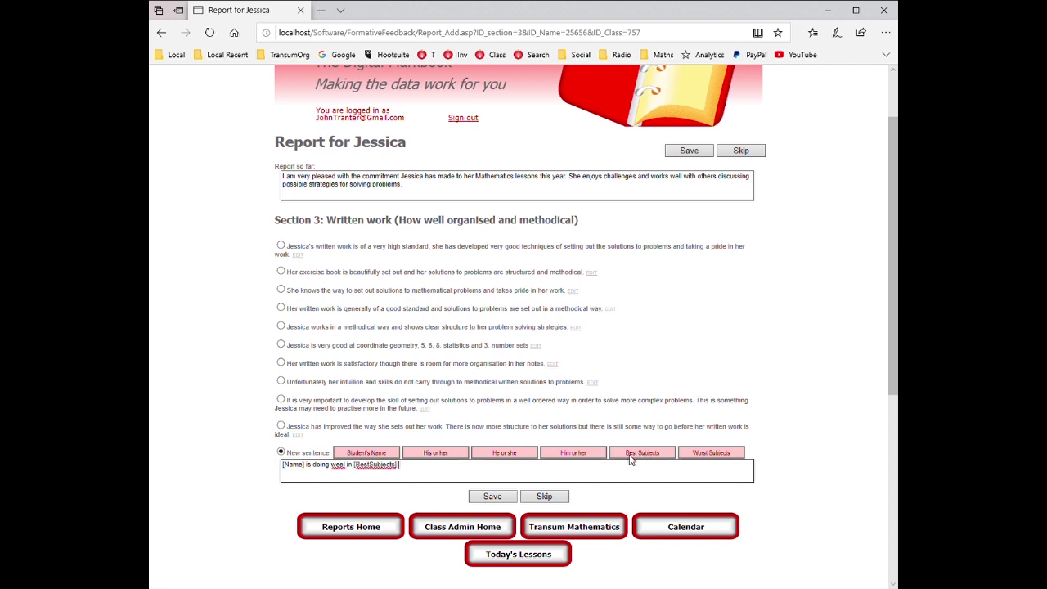
click(493, 497)
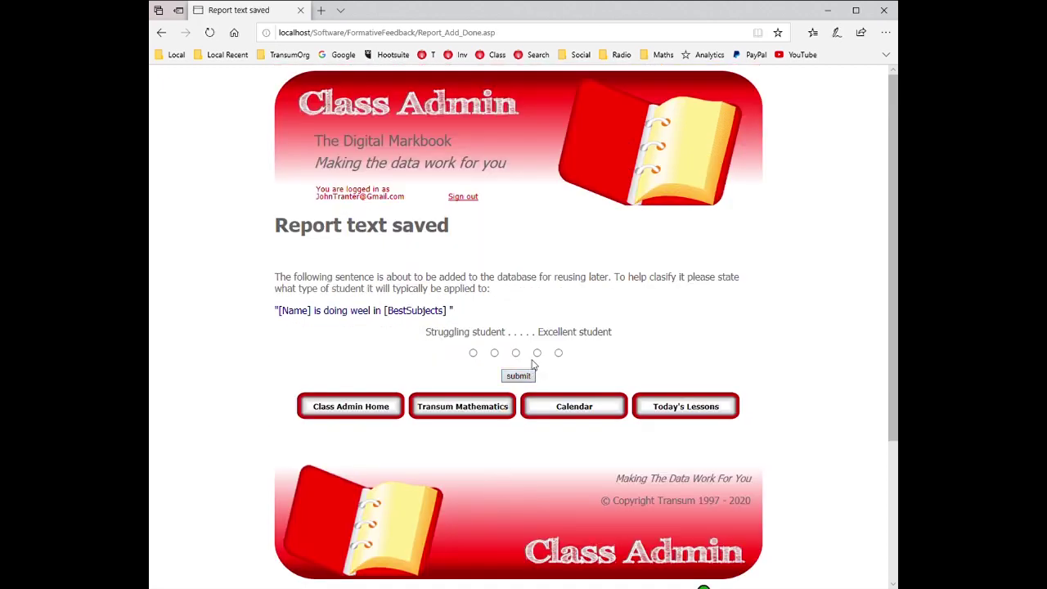
click(538, 353)
click(522, 378)
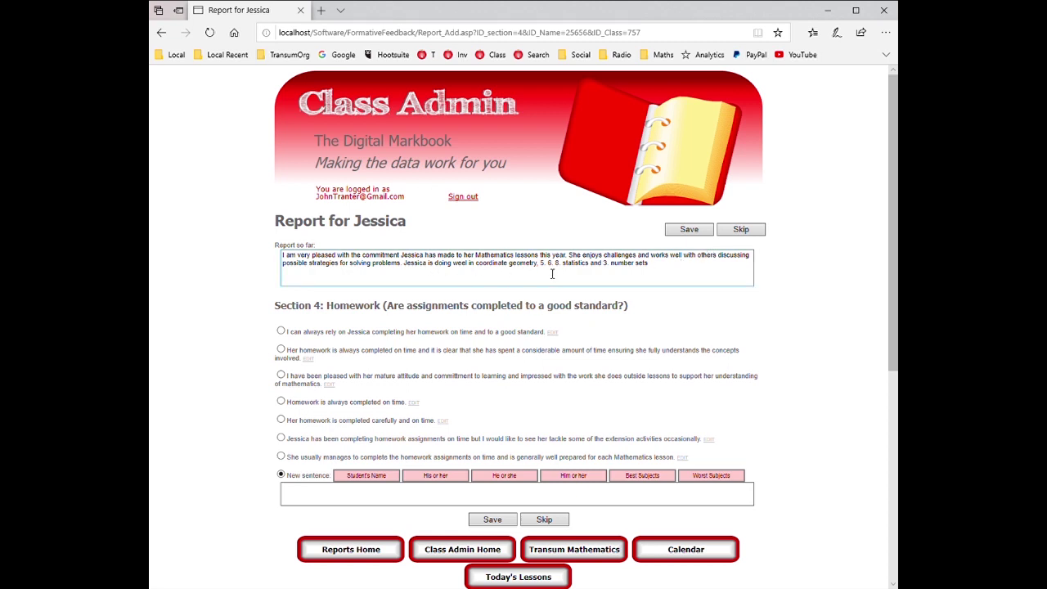
Delete the topic numbers '5. 6. 8.' and '3.' from the report text, then return to Class Admin home
drag(561, 264, 540, 264)
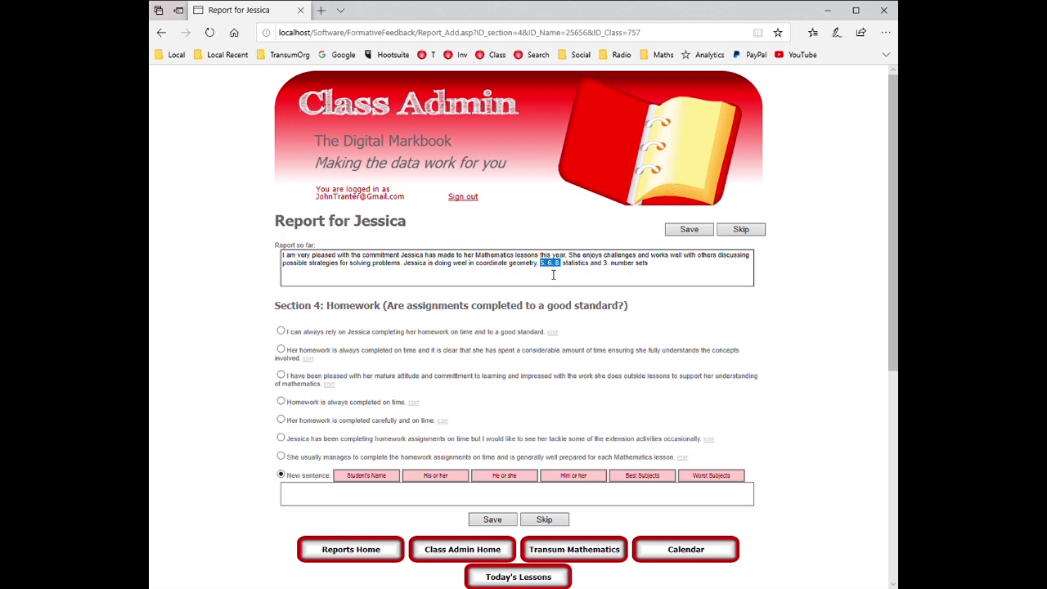
key(Delete)
key(BackSpace)
key(BackSpace)
key(BackSpace)
click(461, 556)
scroll(565, 350, down, 4)
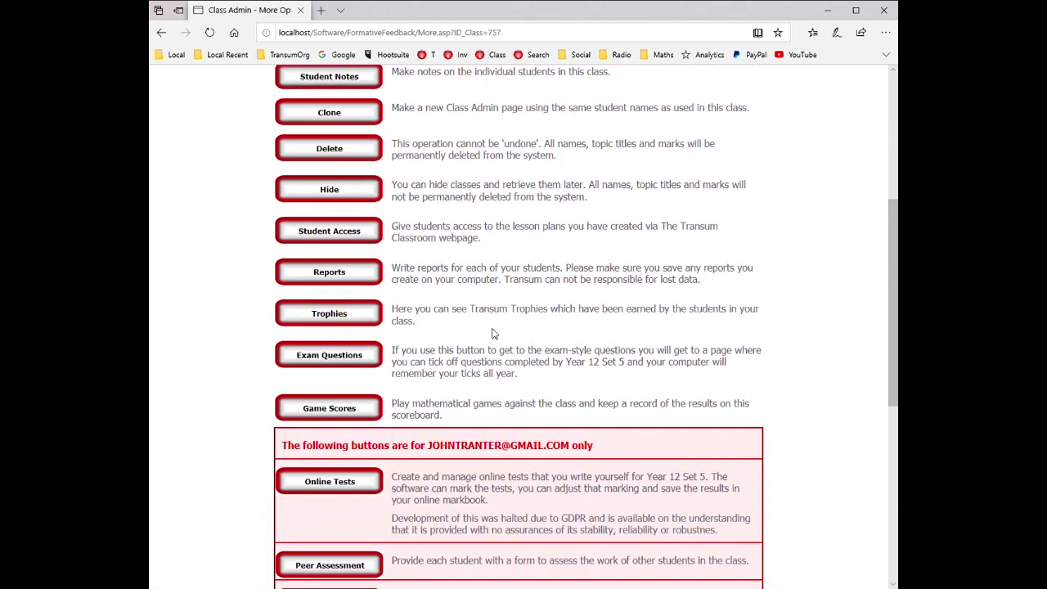
View the class's Trophies table, scrolling sideways through its score columns
click(335, 318)
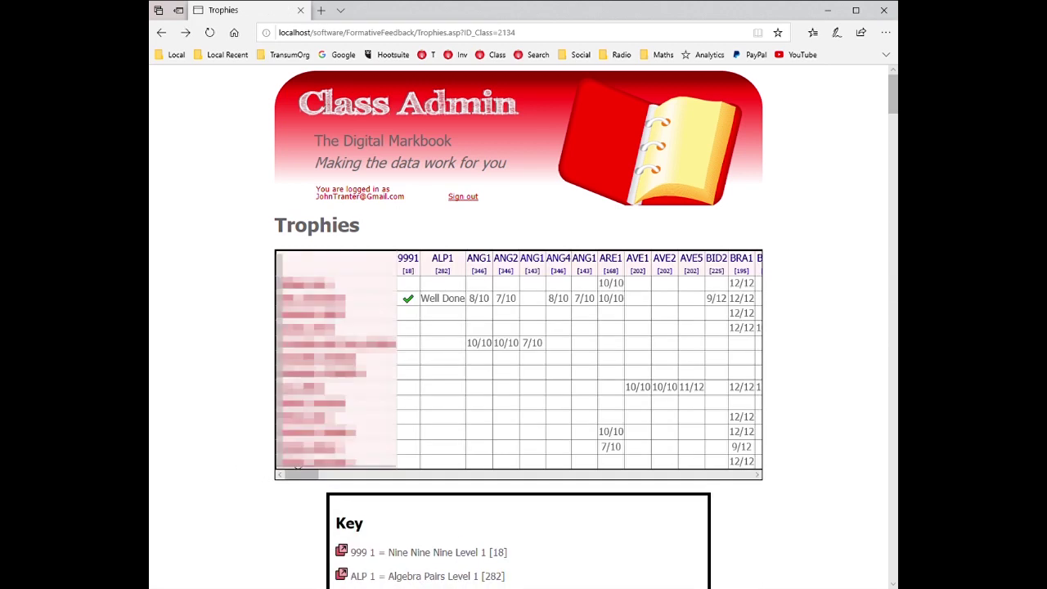
drag(312, 481, 715, 497)
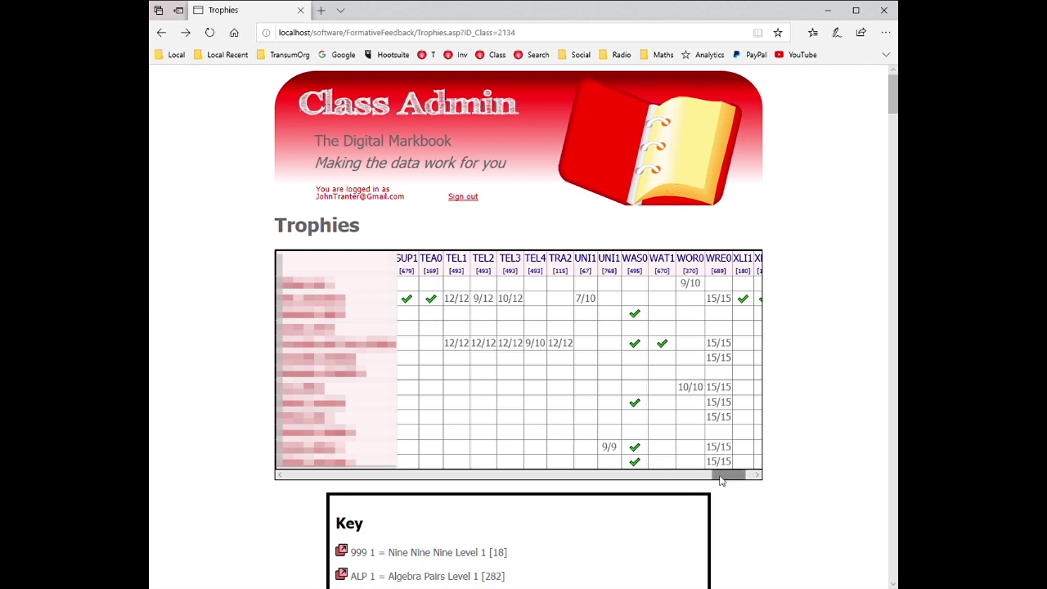
drag(728, 481, 741, 479)
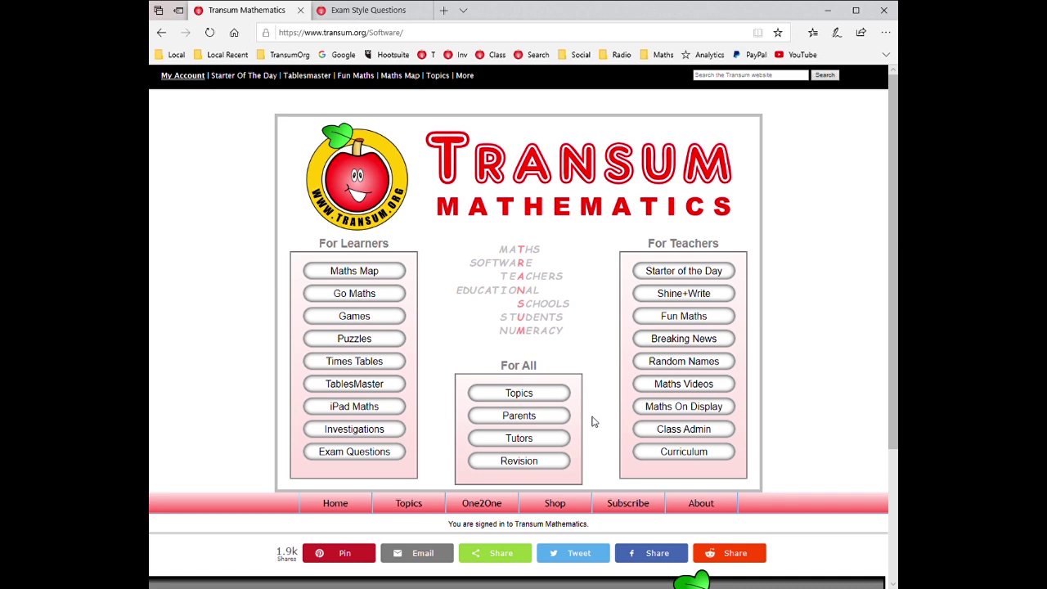
Go to the Graphs topic page from the Topics list
click(519, 393)
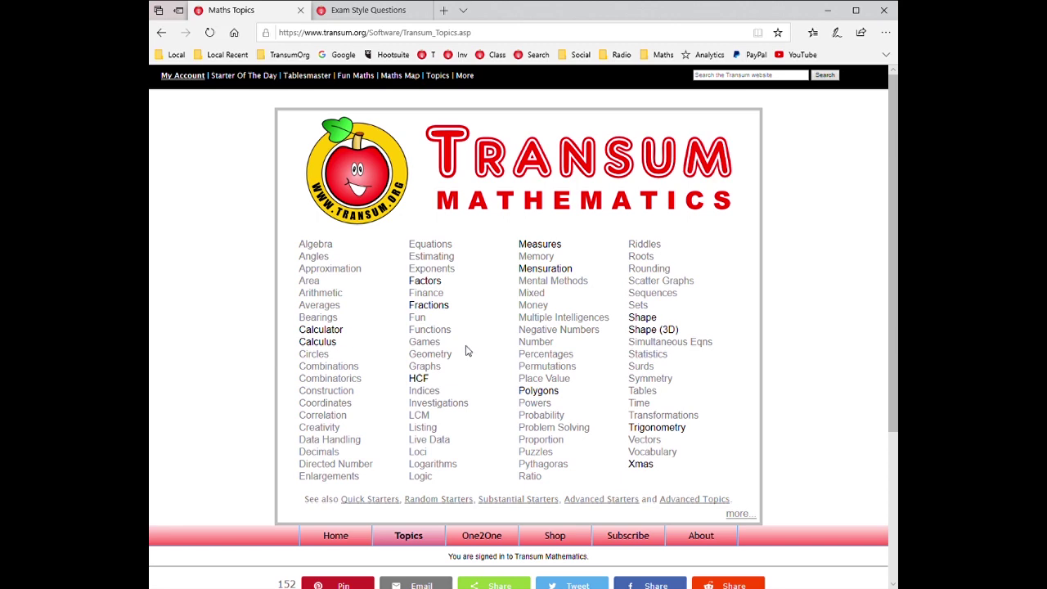
click(437, 367)
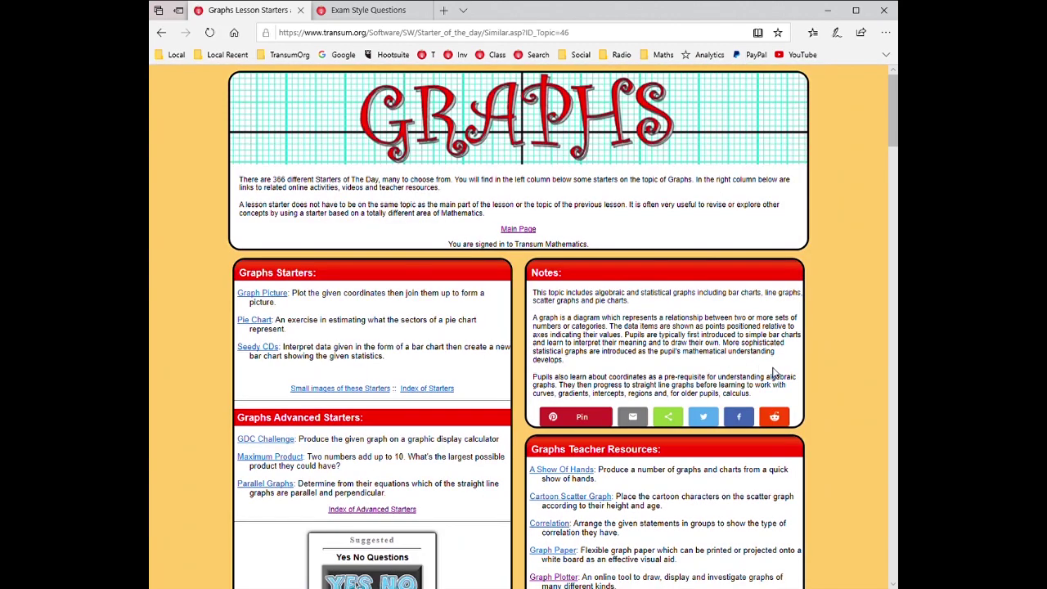
Scroll through the Graphs page's lesson starters and resource sections
scroll(773, 377, down, 4)
scroll(774, 381, up, 3)
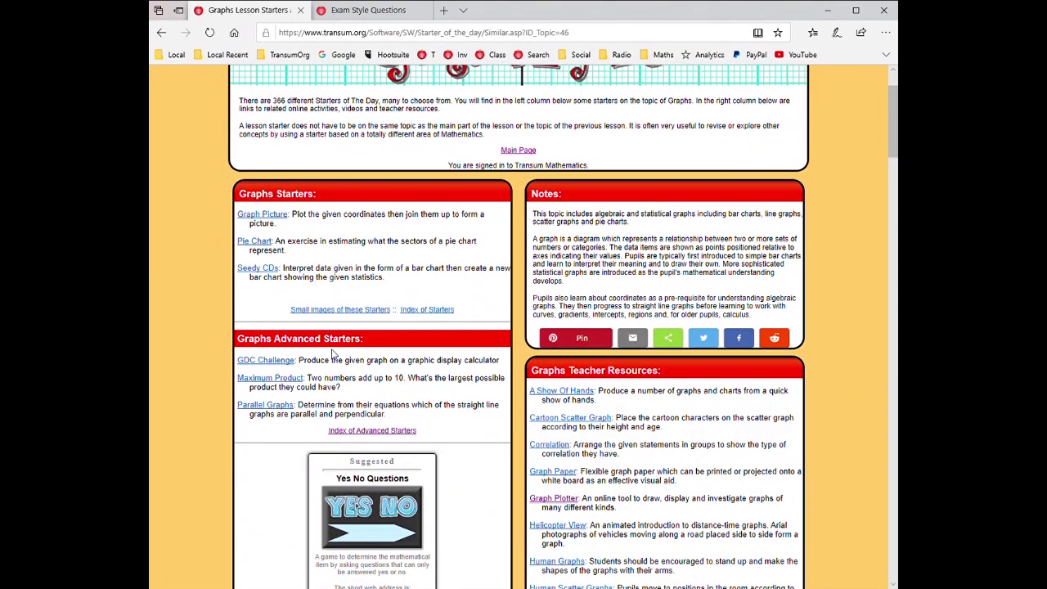
scroll(368, 384, down, 2)
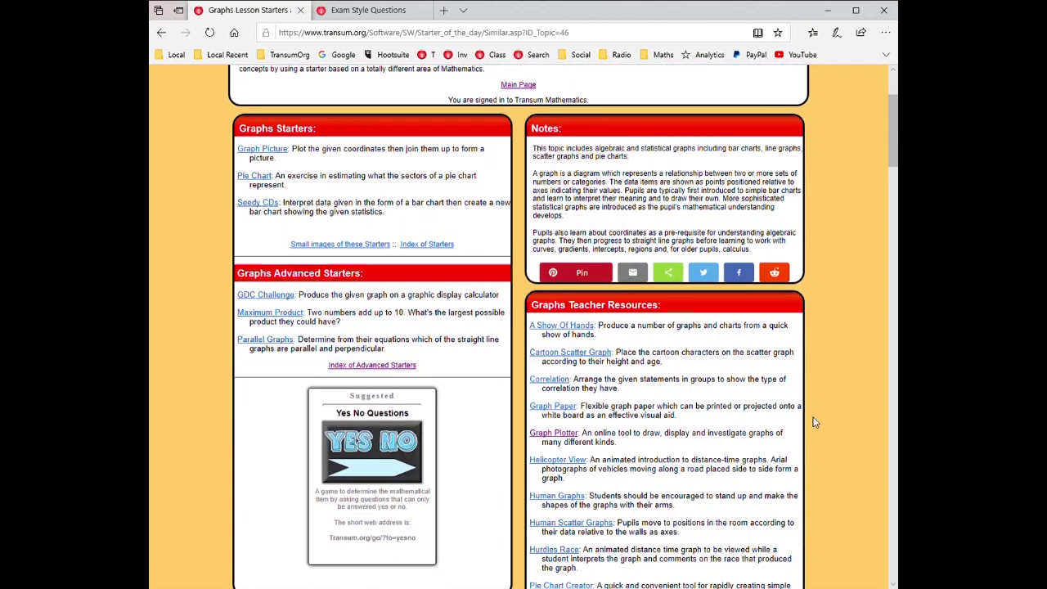
scroll(591, 372, down, 5)
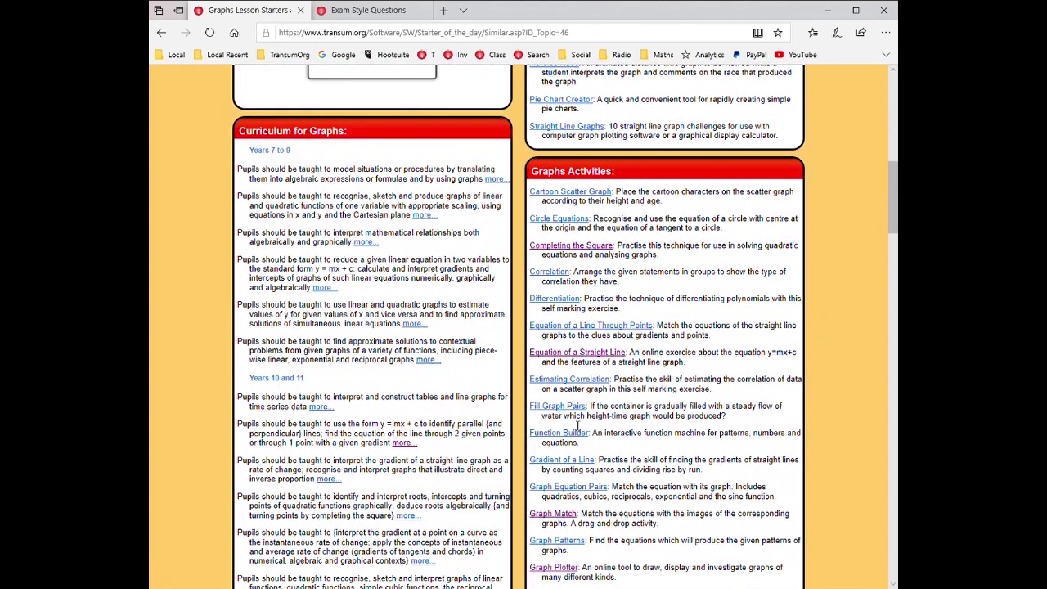
scroll(685, 401, down, 2)
scroll(360, 172, up, 1)
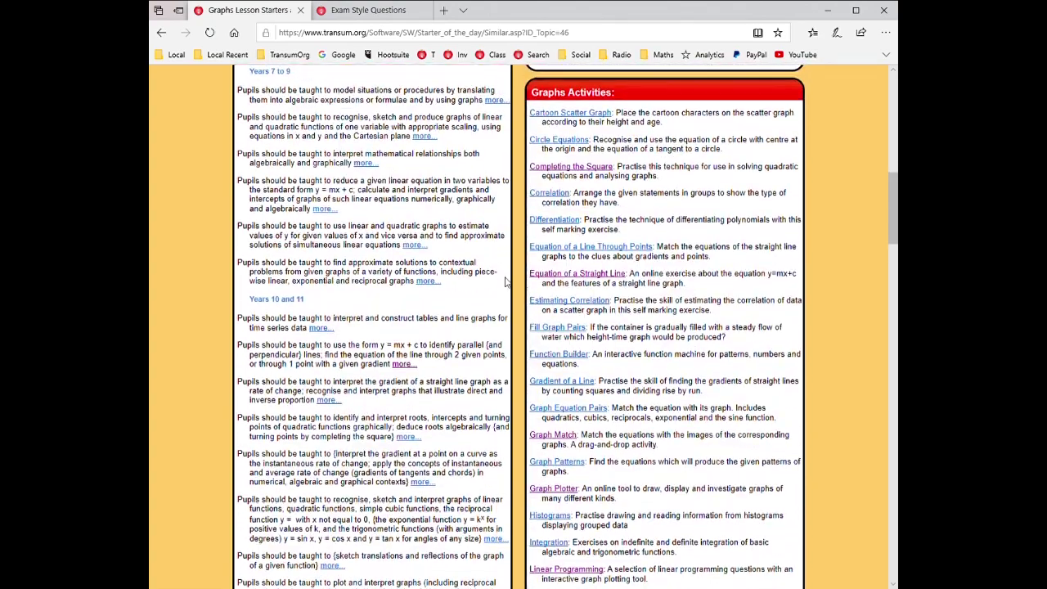
scroll(360, 170, up, 2)
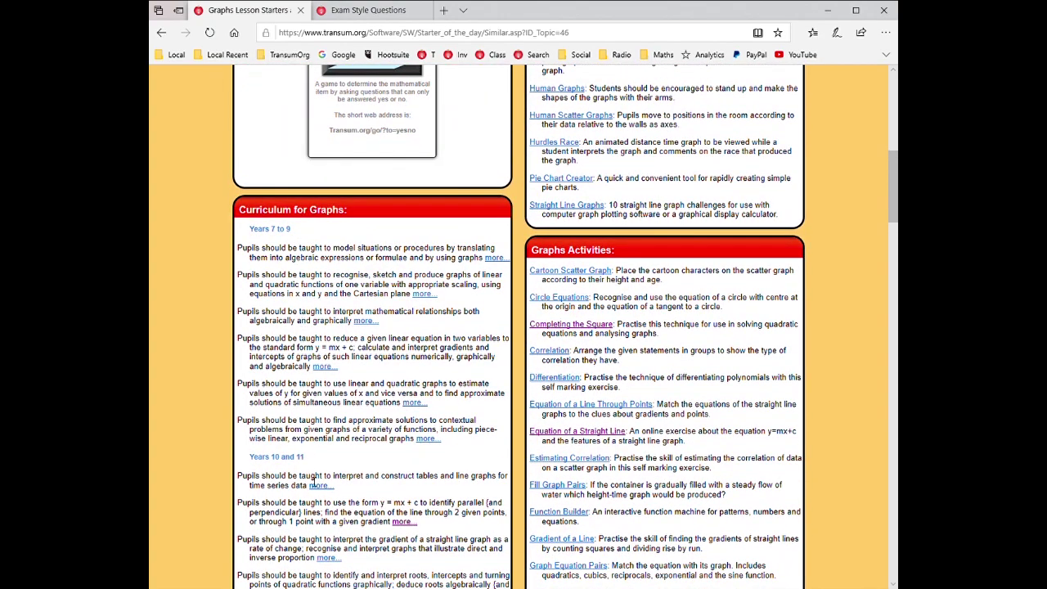
scroll(312, 482, down, 6)
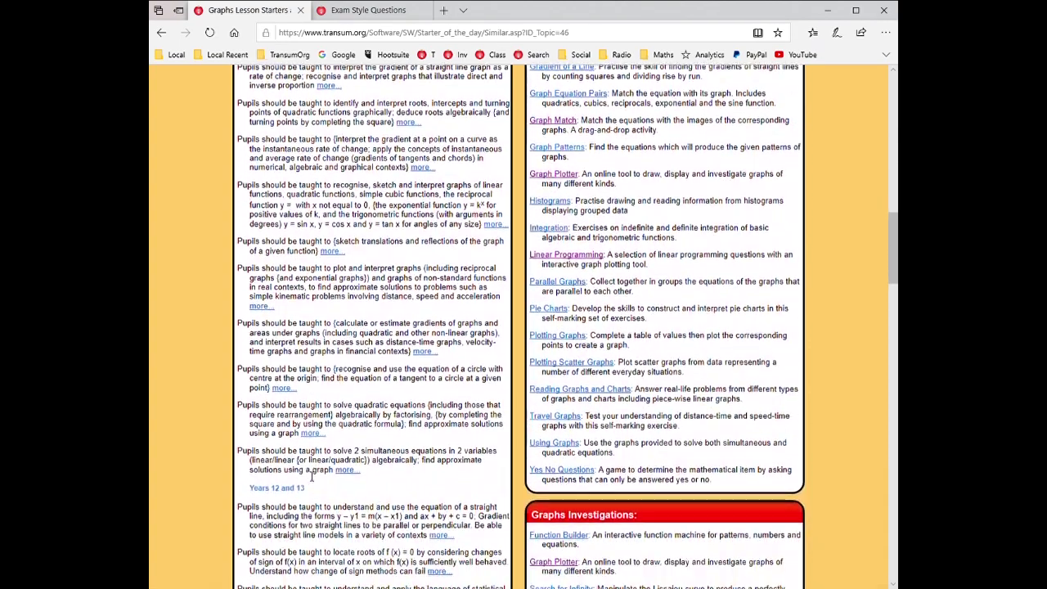
scroll(312, 477, down, 3)
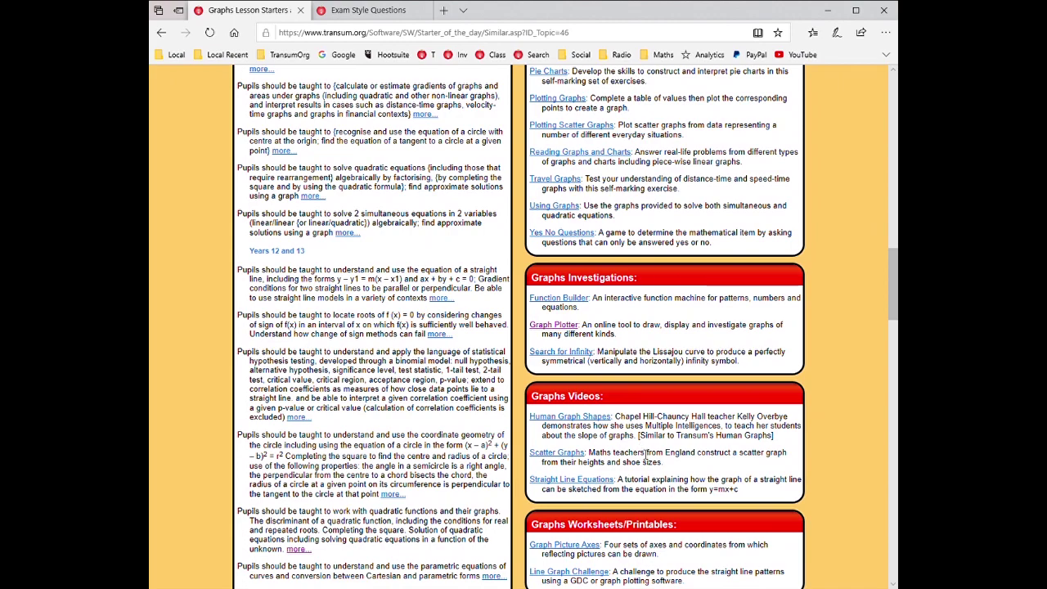
scroll(646, 409, down, 3)
scroll(655, 443, down, 3)
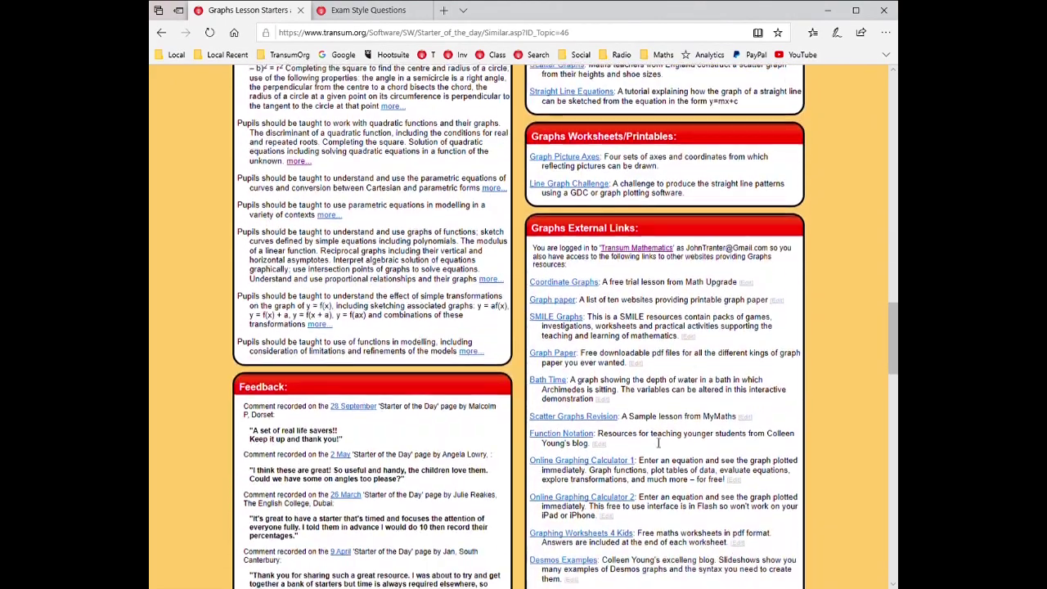
scroll(702, 395, down, 1)
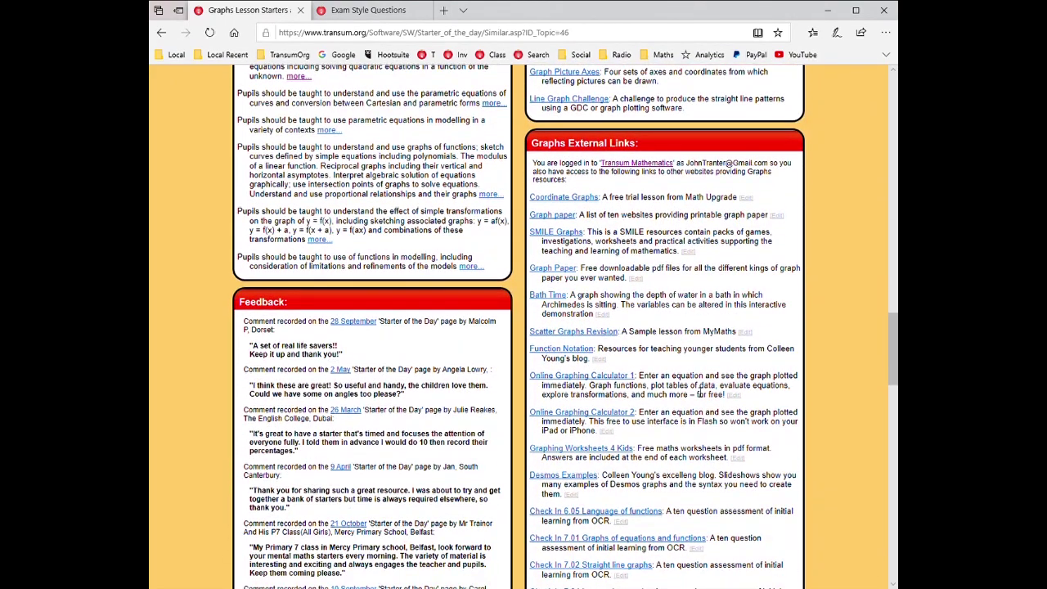
scroll(667, 322, down, 1)
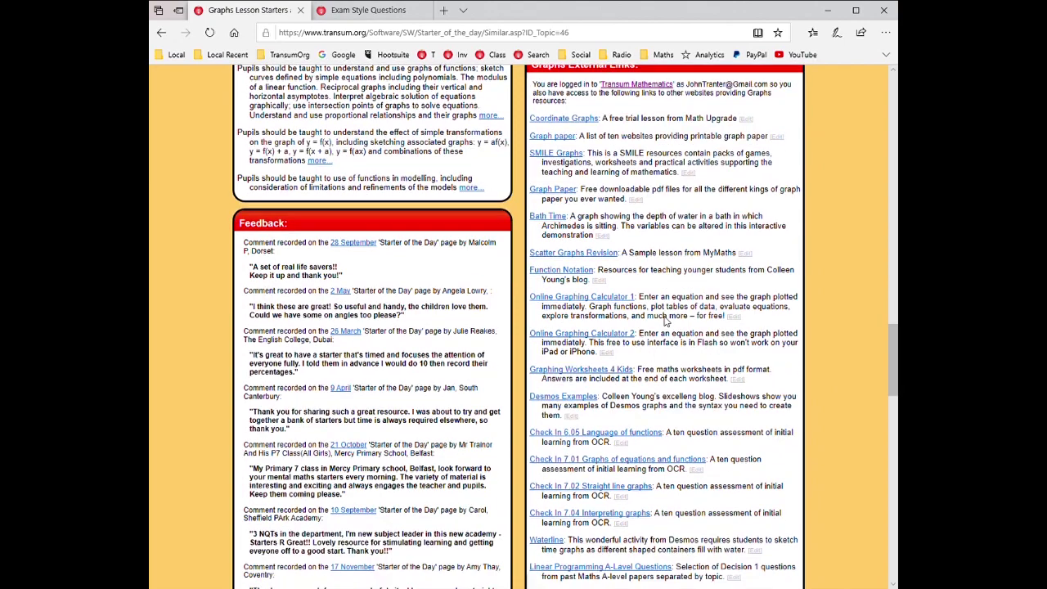
scroll(699, 344, down, 1)
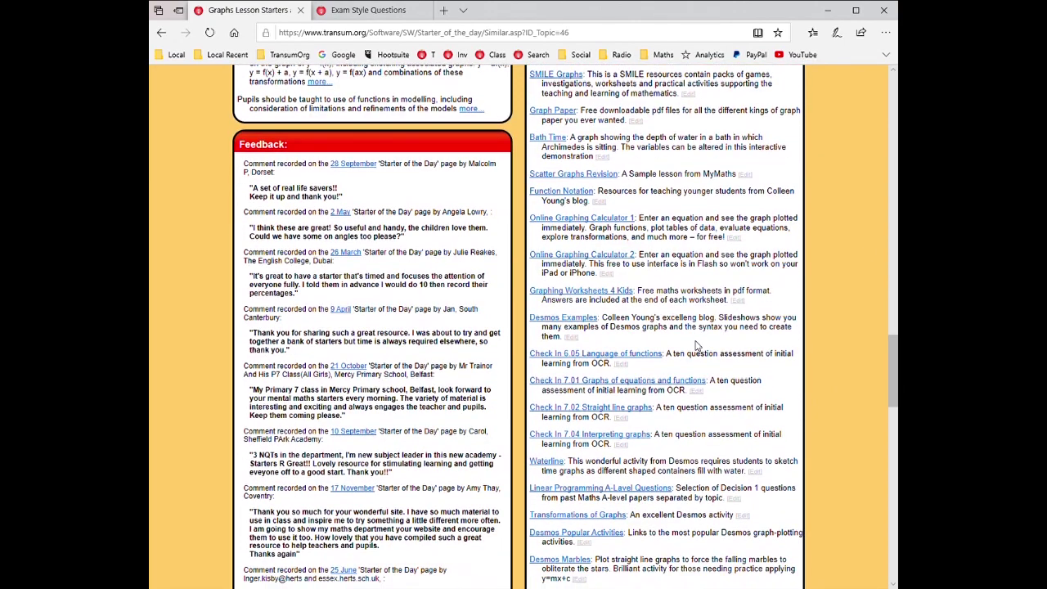
scroll(697, 348, down, 1)
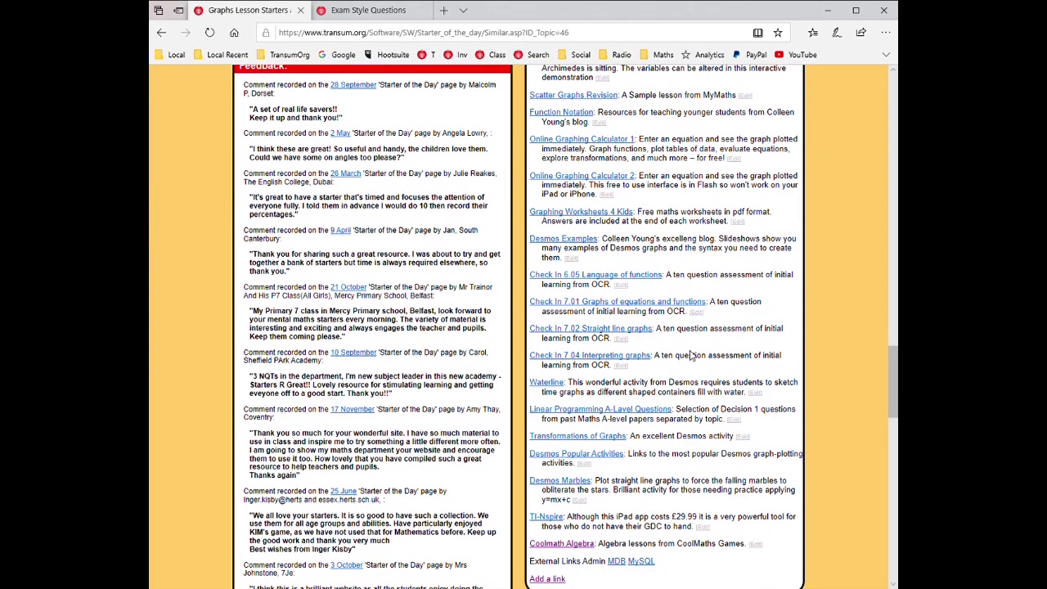
scroll(691, 354, down, 1)
scroll(693, 356, up, 3)
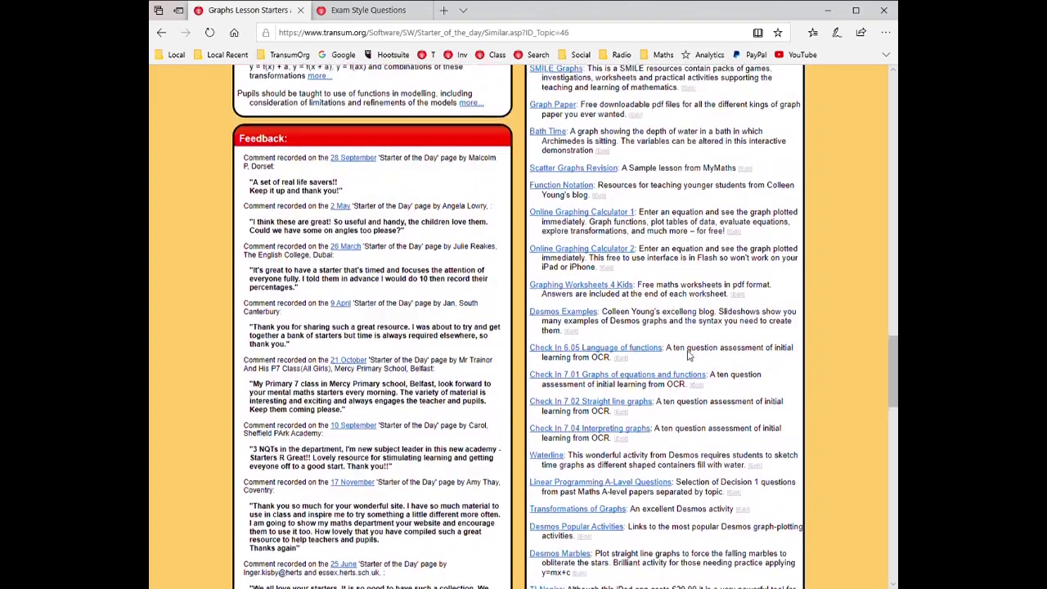
scroll(693, 356, up, 1)
scroll(692, 358, down, 5)
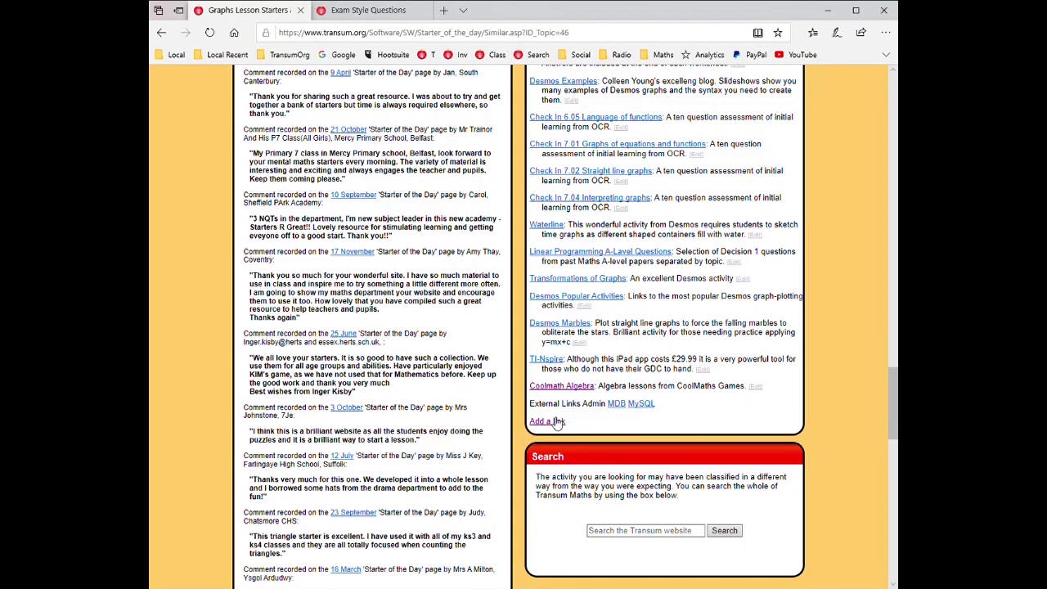
scroll(571, 418, up, 4)
scroll(572, 419, up, 20)
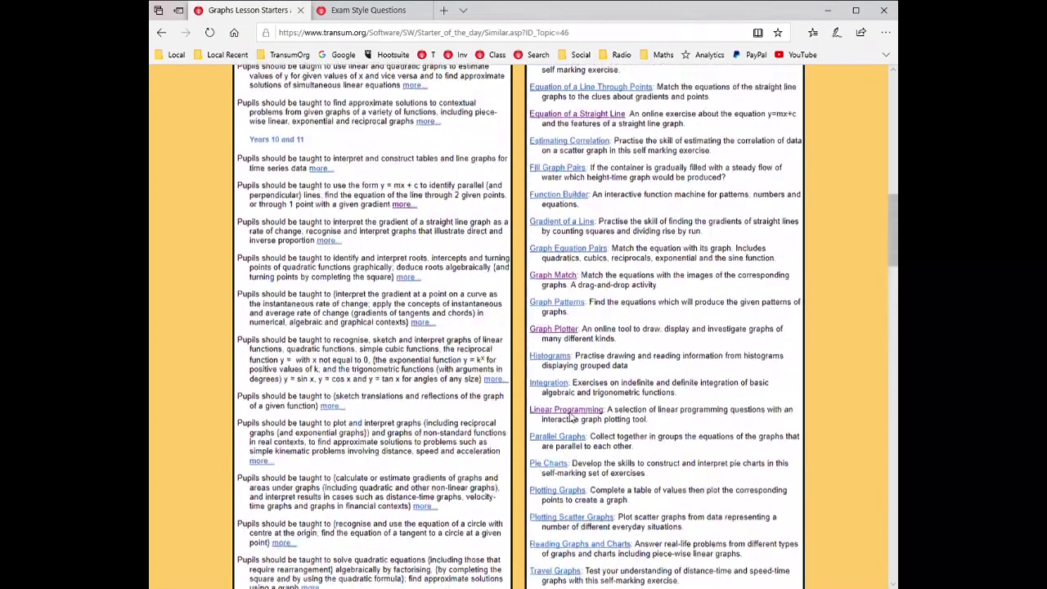
scroll(574, 418, up, 1)
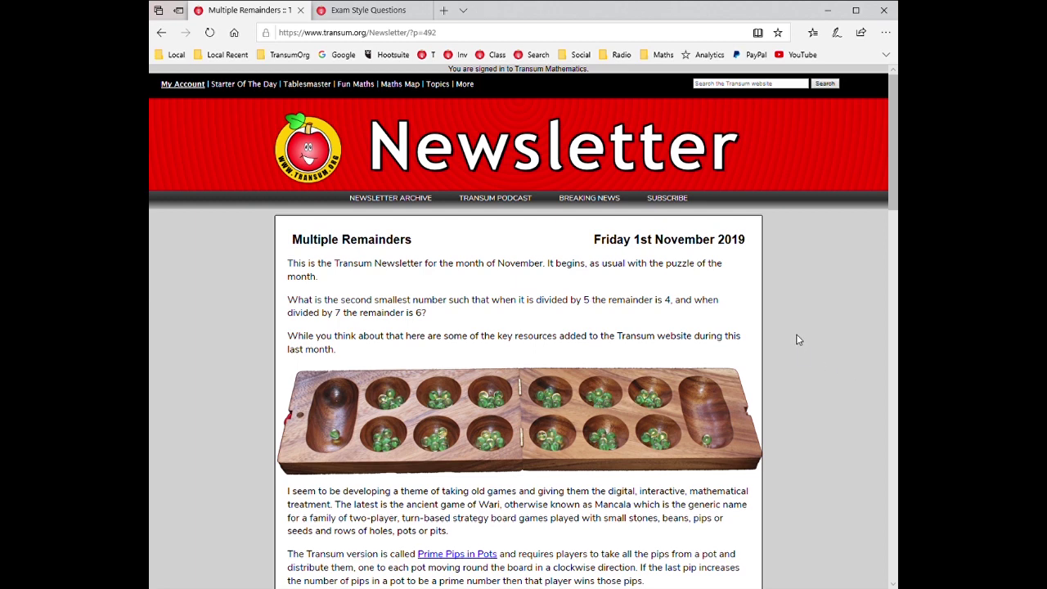
scroll(793, 337, down, 3)
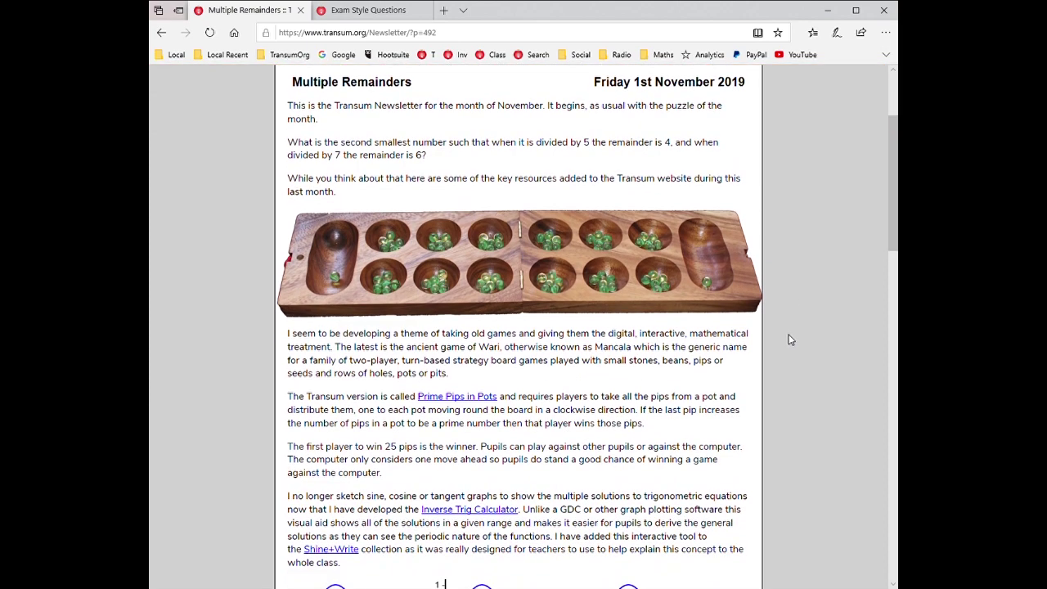
scroll(791, 339, down, 1)
scroll(791, 339, down, 1)
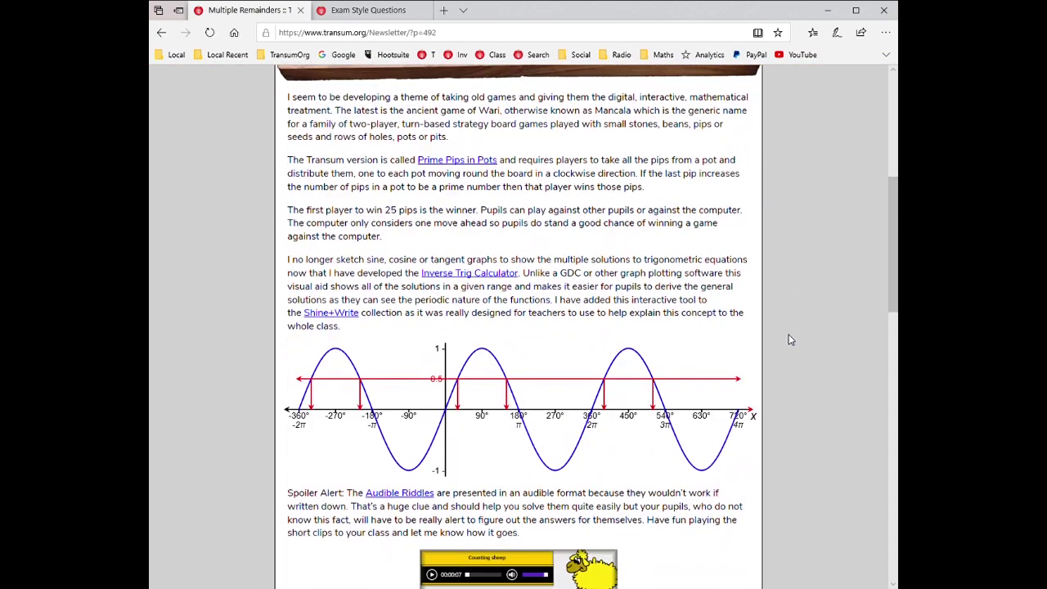
scroll(790, 339, down, 3)
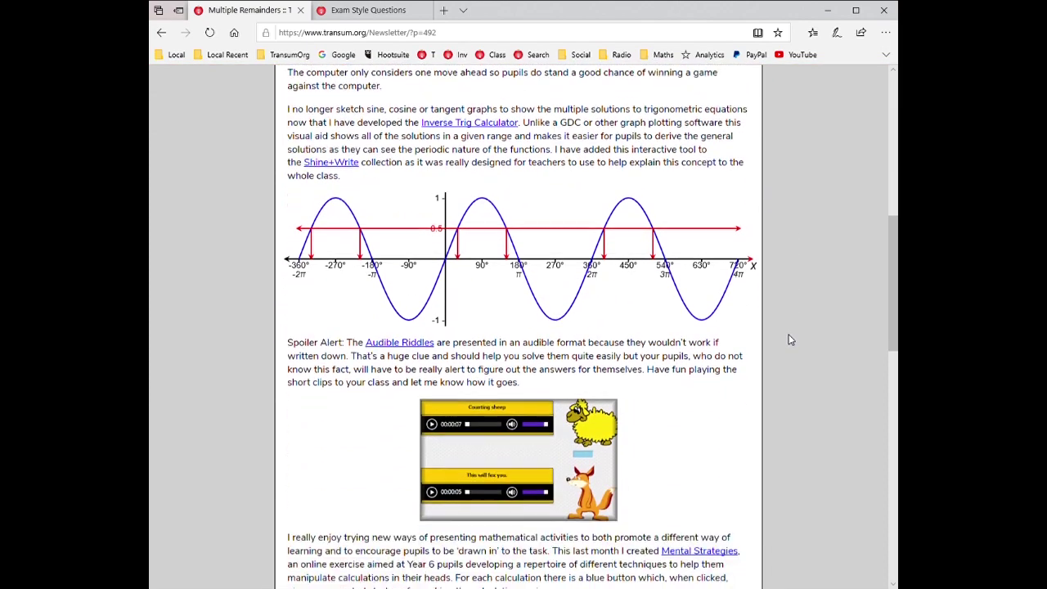
scroll(790, 339, down, 4)
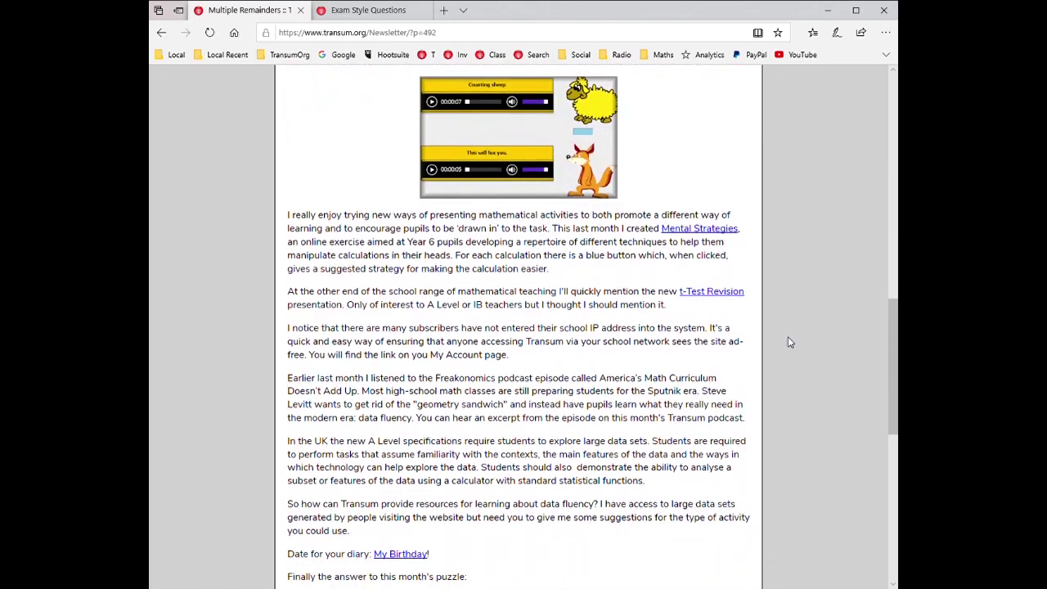
scroll(790, 344, down, 3)
scroll(785, 344, up, 6)
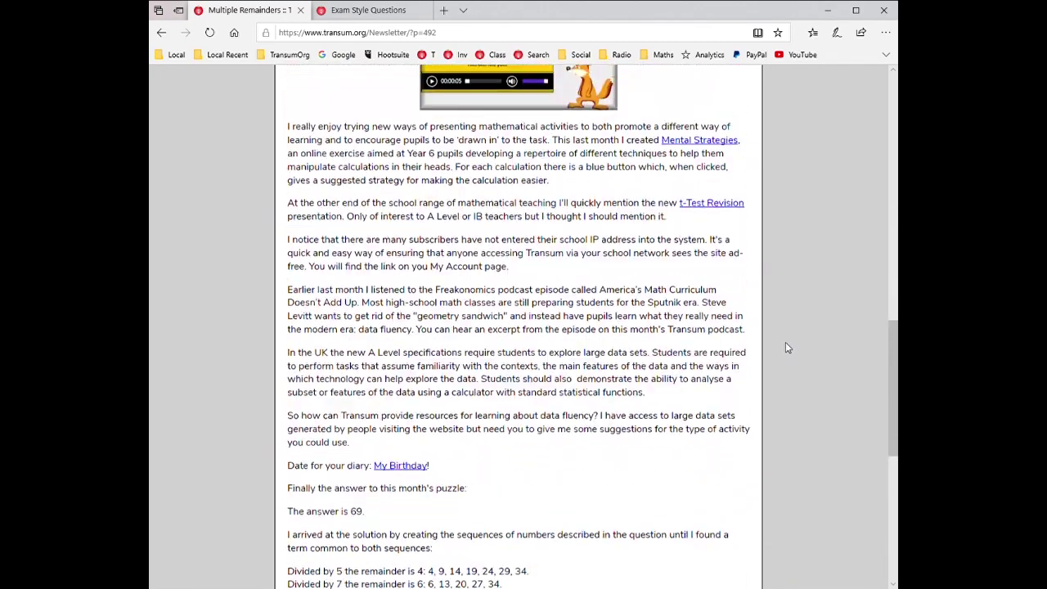
scroll(785, 347, up, 6)
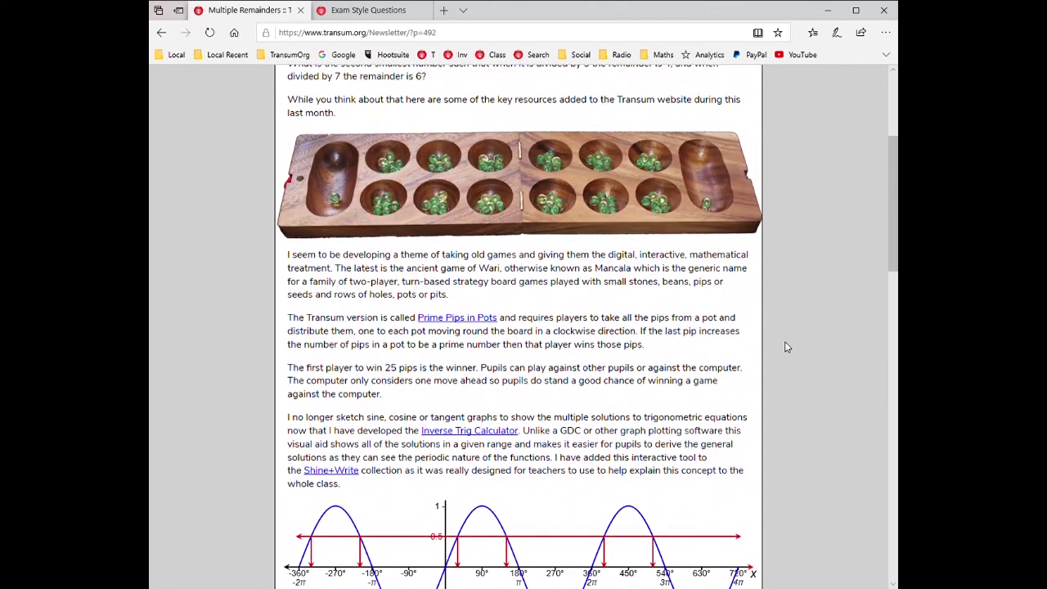
scroll(785, 347, up, 2)
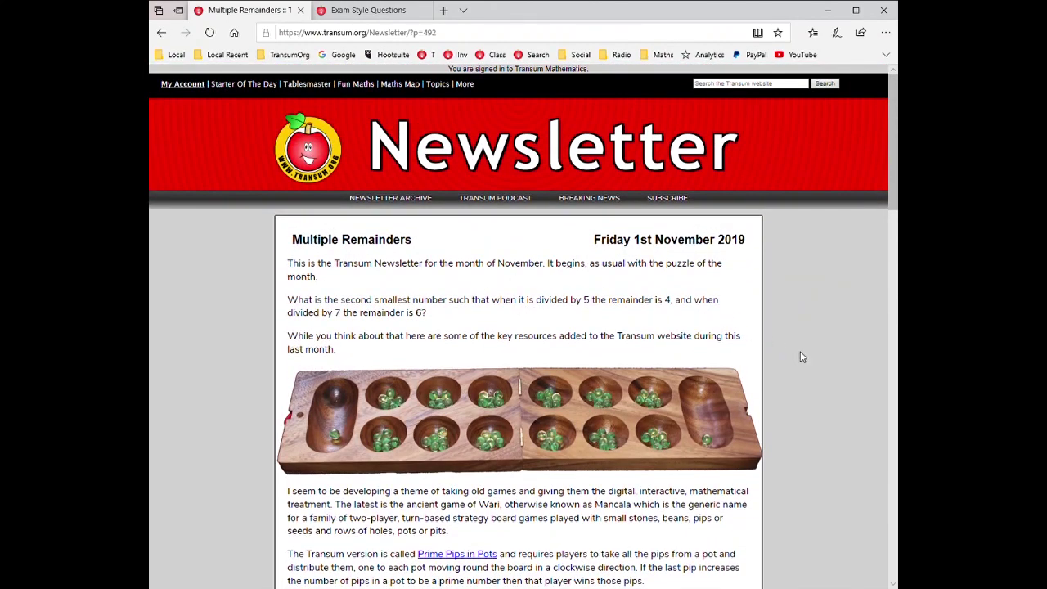
scroll(802, 357, down, 11)
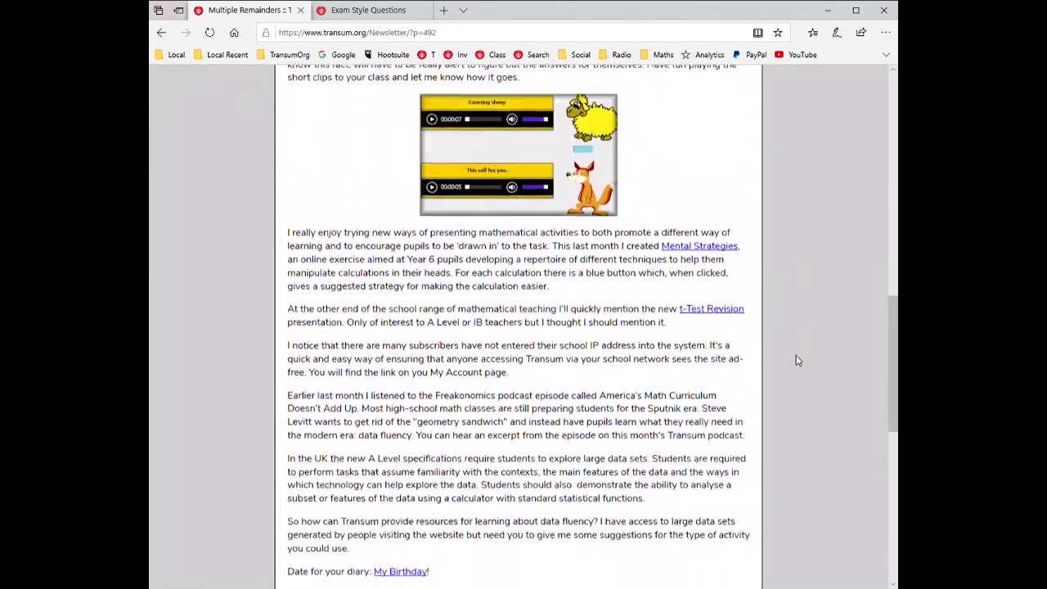
scroll(798, 361, down, 7)
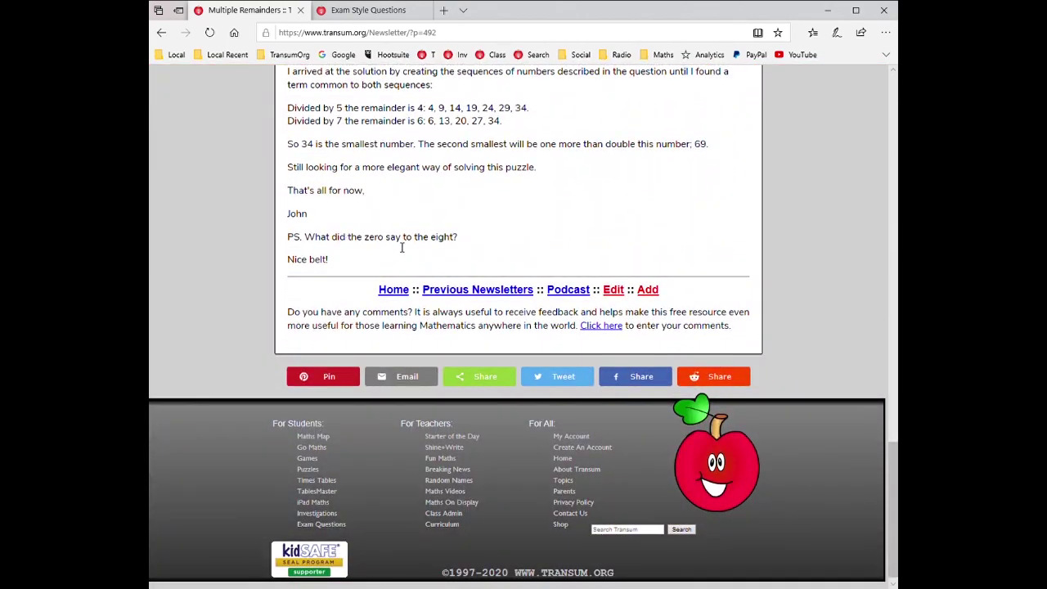
scroll(686, 344, down, 1)
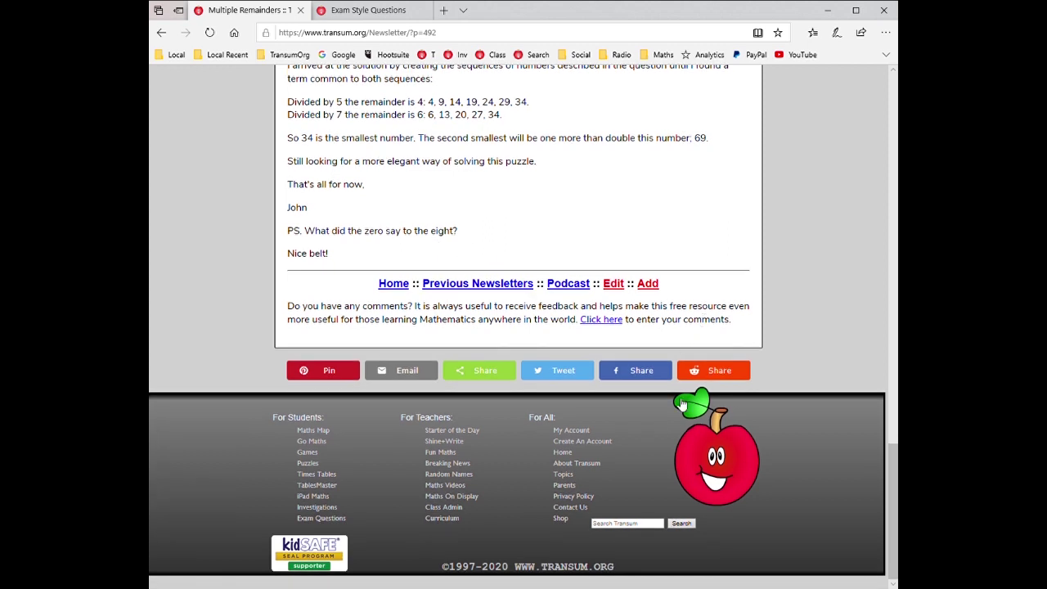